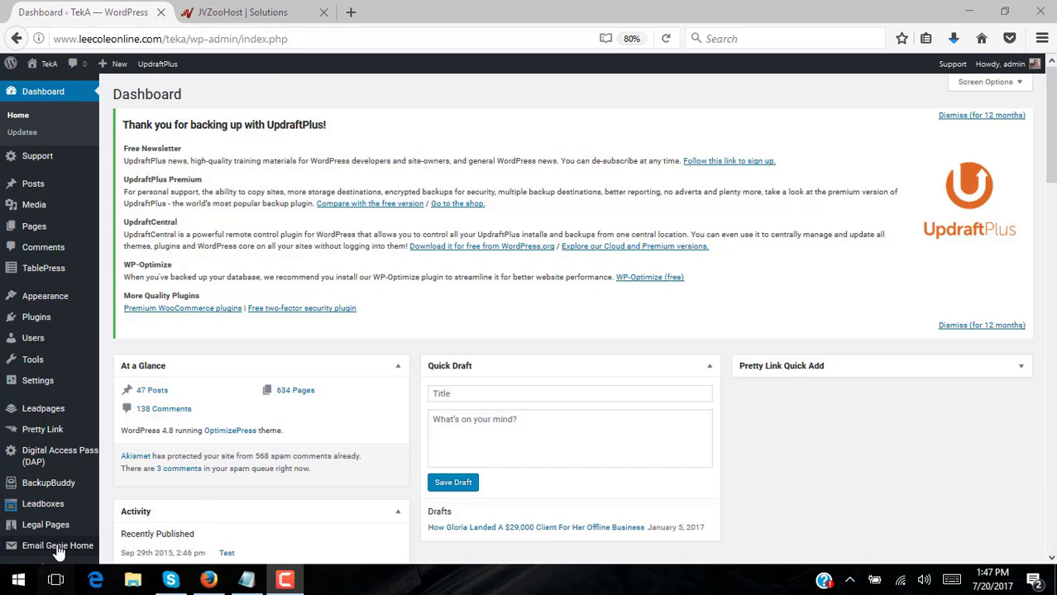
# Reveal the Email Genie flyout with Home, PAS, P-S and Saved Emails in the admin sidebar
pyautogui.moveTo(58, 548)
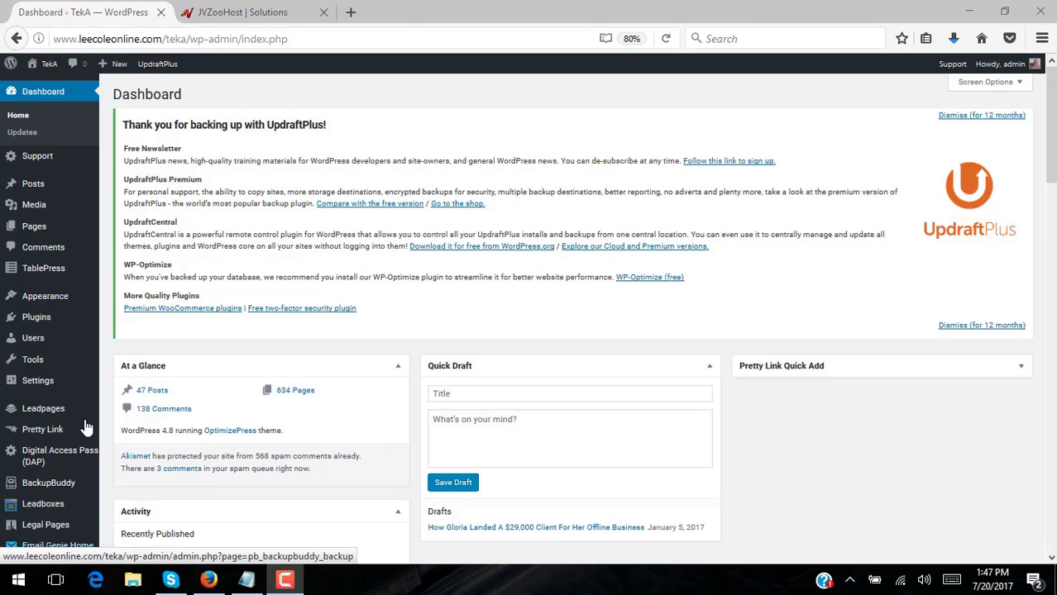
pyautogui.scroll(-3, 74, 389)
pyautogui.moveTo(57, 435)
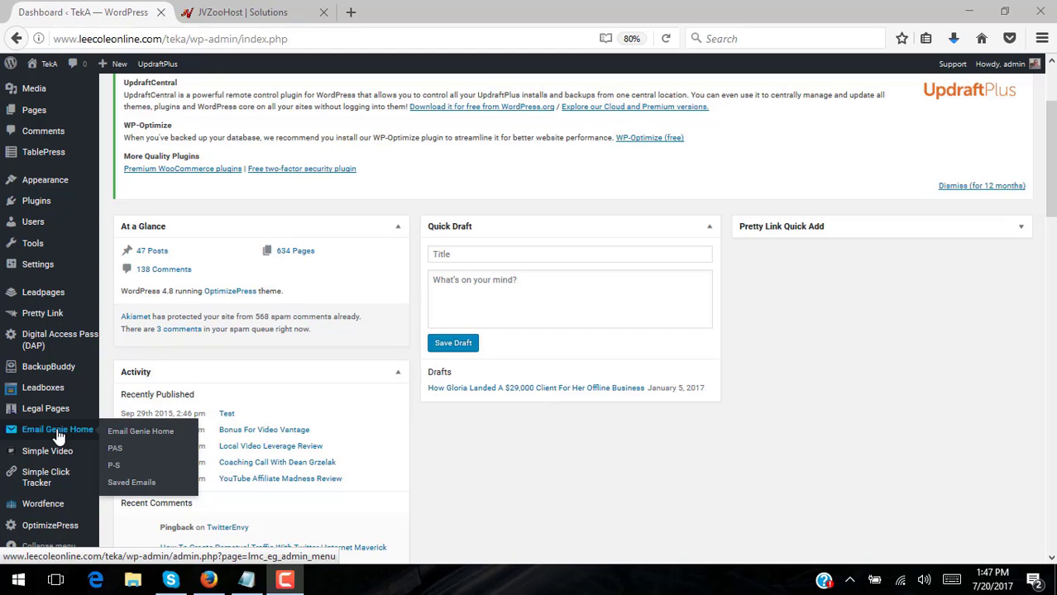
# Open Email Genie Home and register with the autofilled purchase e-mail address
pyautogui.click(139, 431)
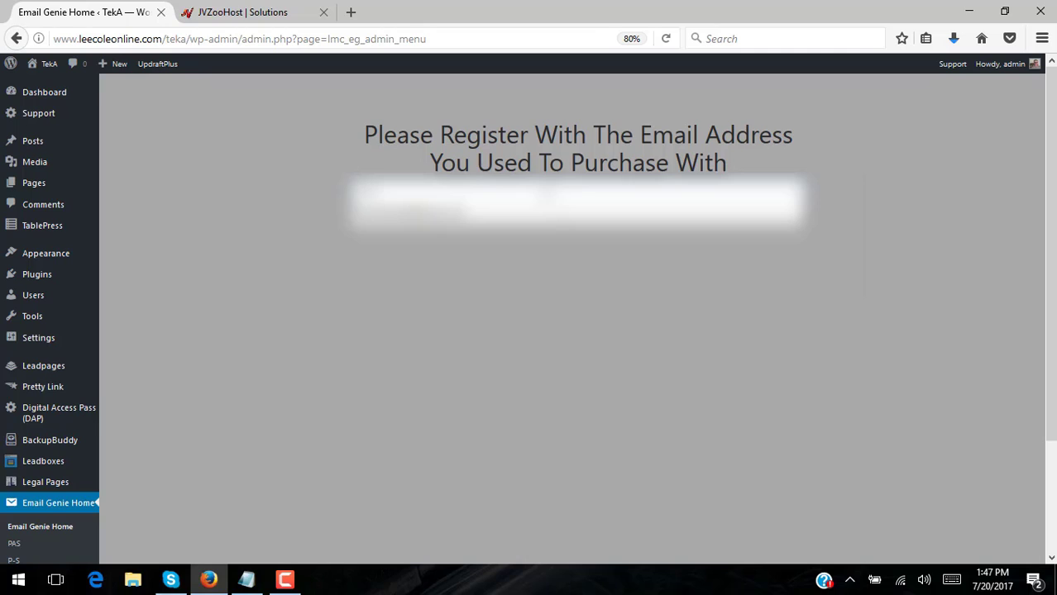
pyautogui.press('Down')
pyautogui.press('Return')
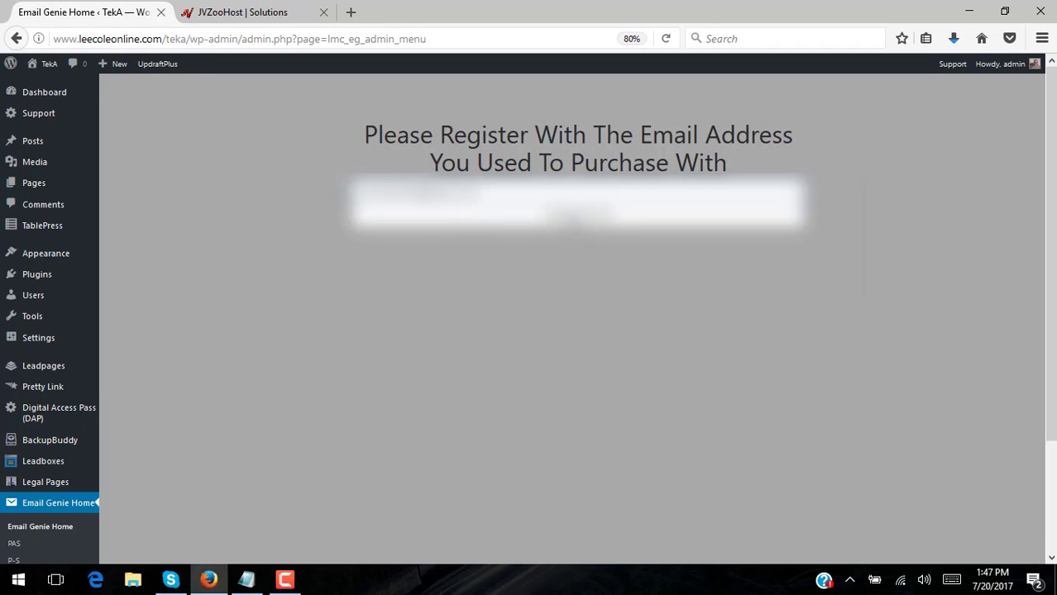
pyautogui.click(578, 216)
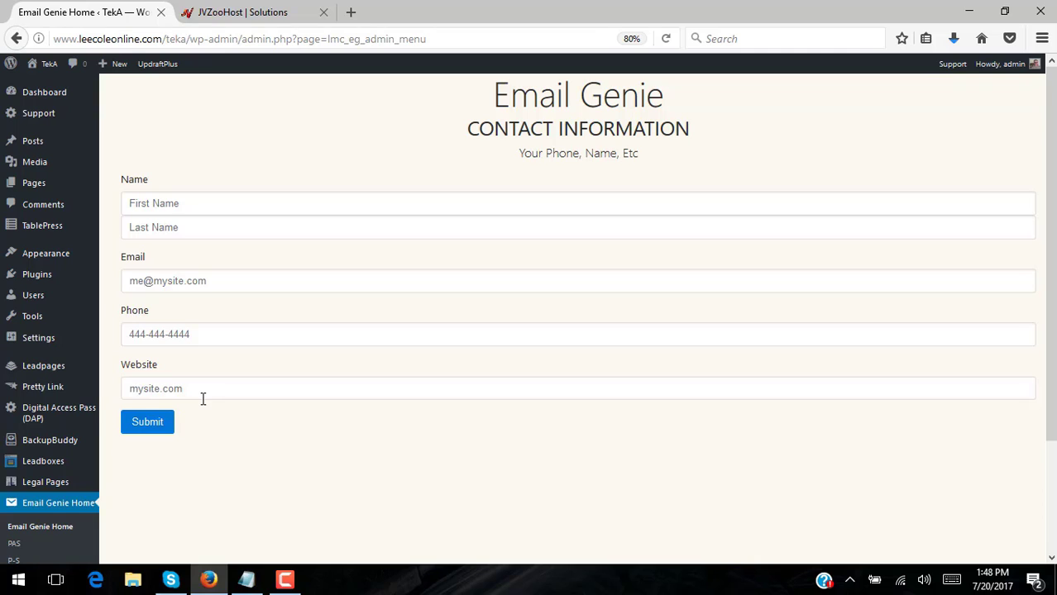
# Enter the contact's first and last name, and accept the suggested e-mail address
pyautogui.click(203, 198)
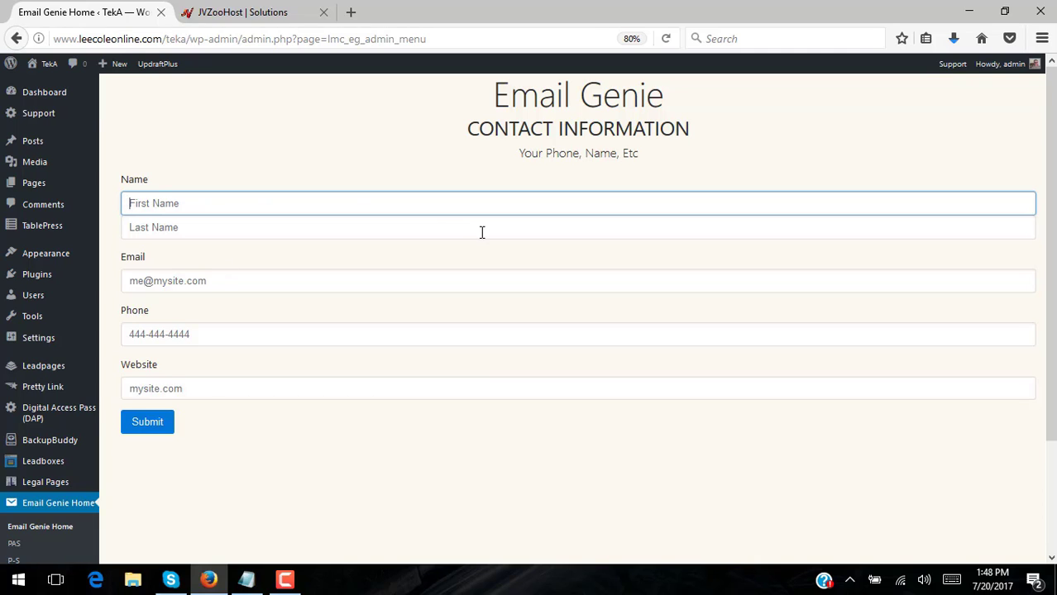
pyautogui.press('Tab')
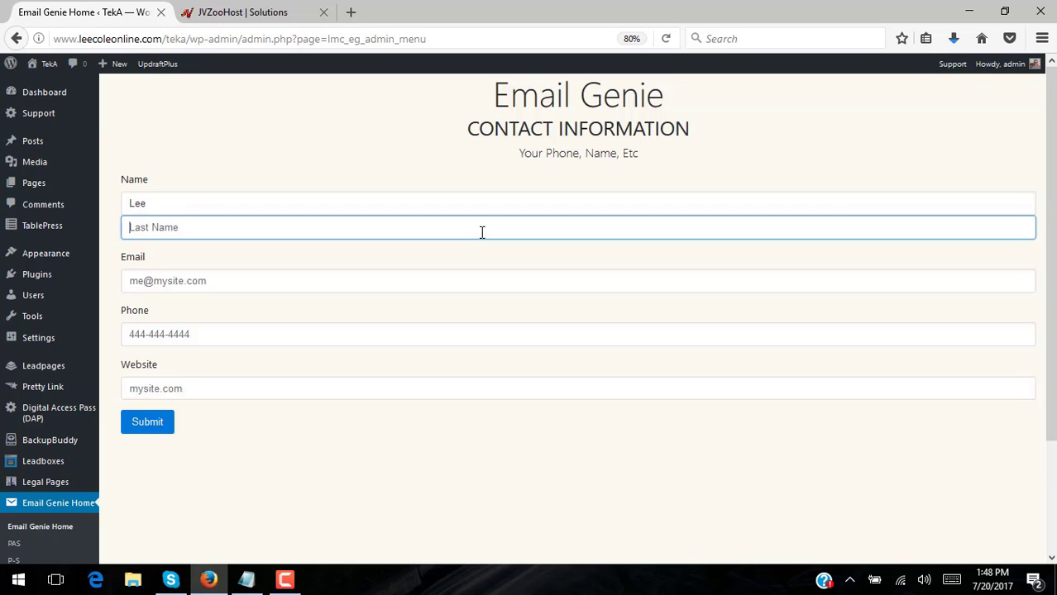
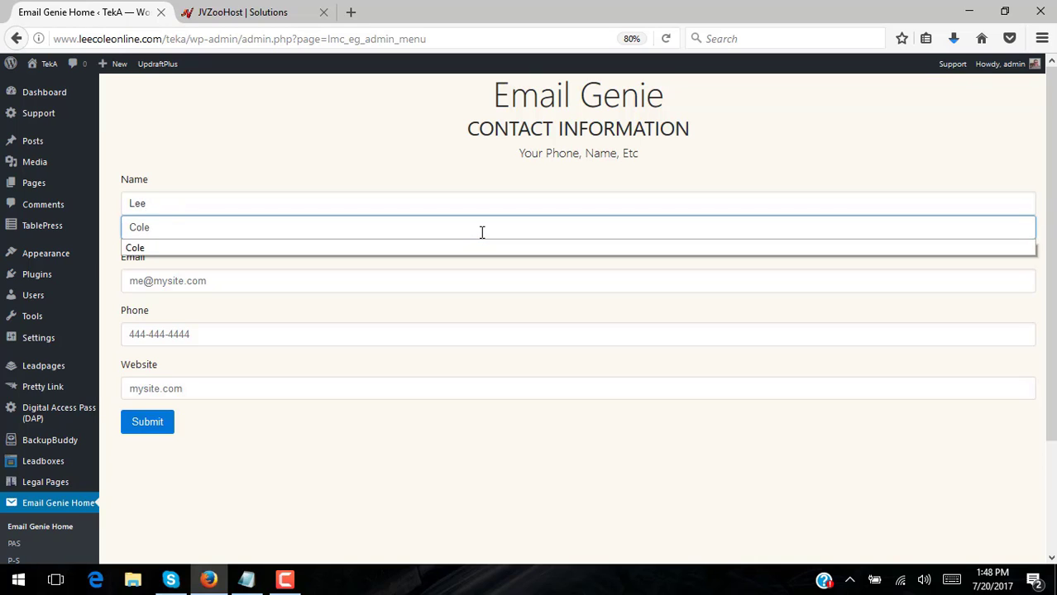
pyautogui.press('Tab')
pyautogui.write('ad')
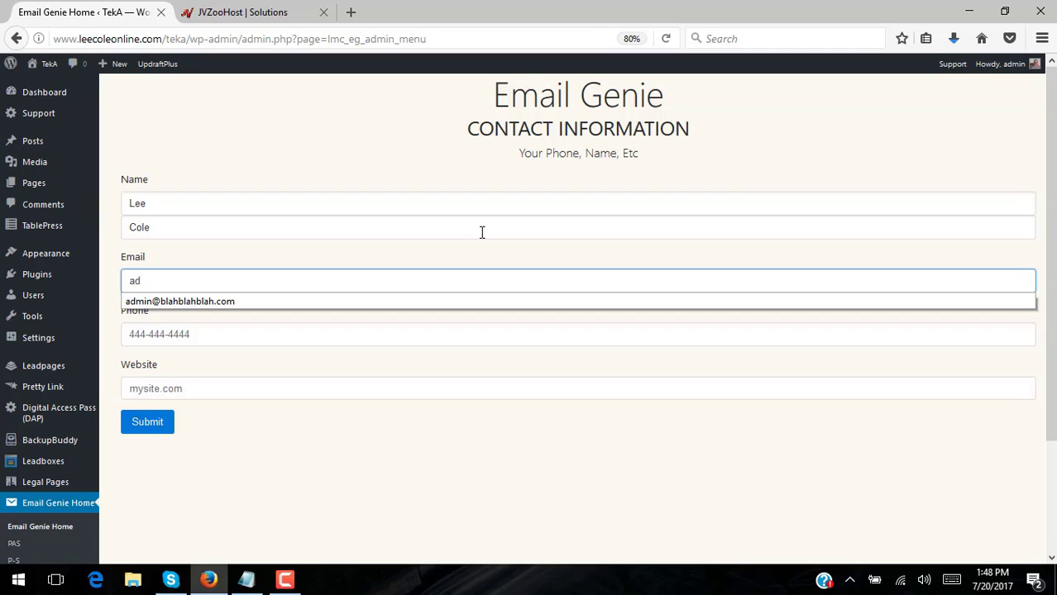
pyautogui.click(229, 304)
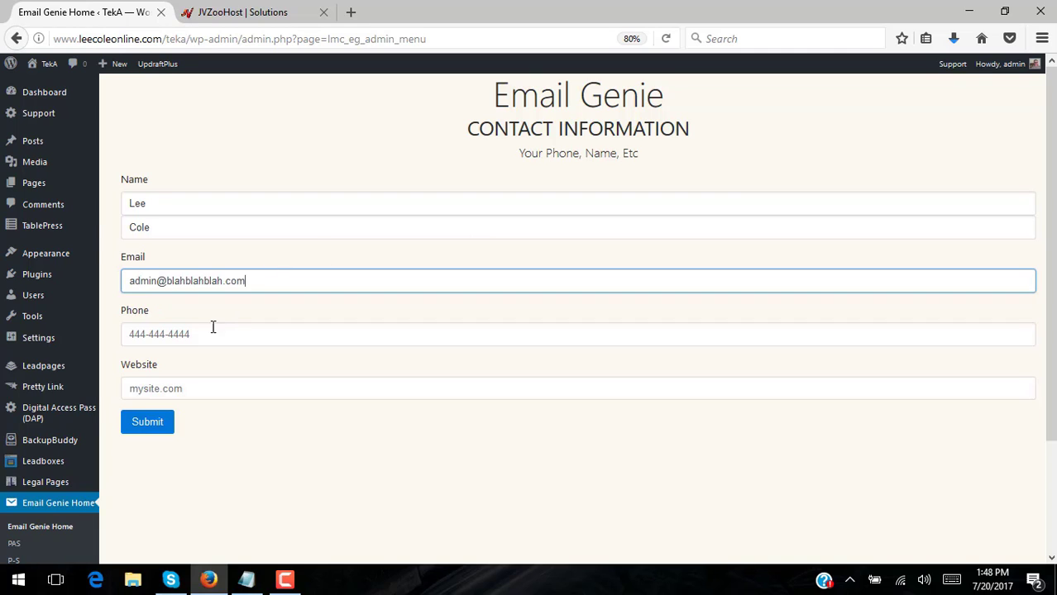
# Fill in the contact's phone number and accept the suggested website address
pyautogui.click(207, 337)
pyautogui.write('11')
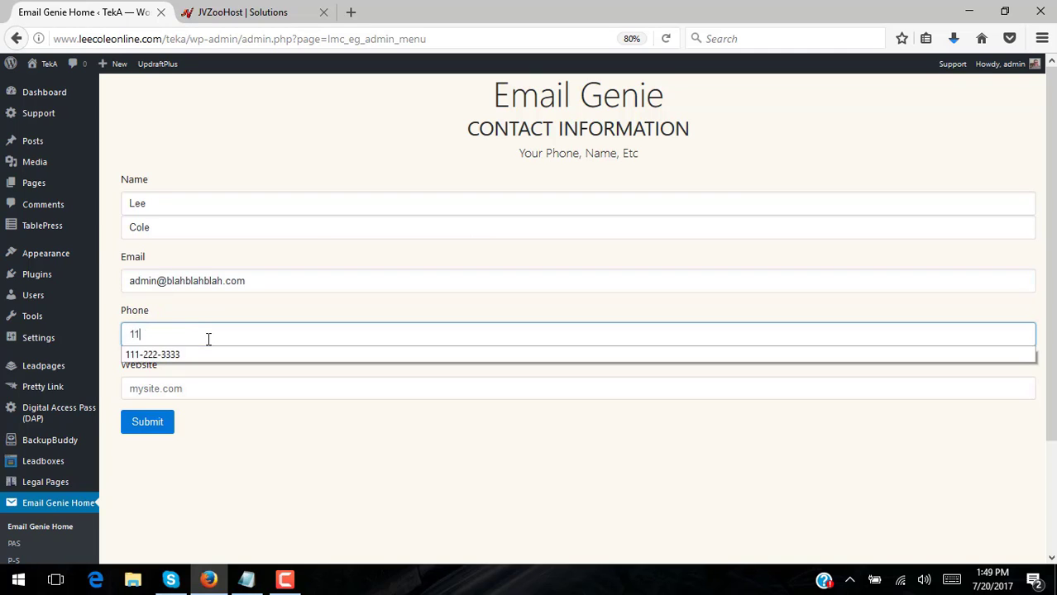
pyautogui.write('1-222-3333')
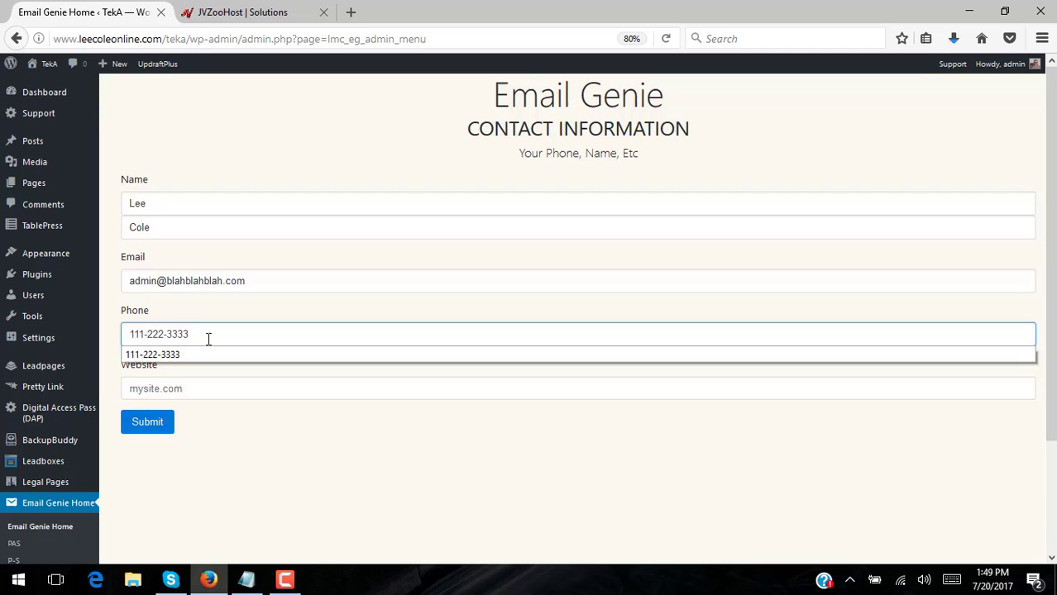
pyautogui.click(240, 390)
pyautogui.write('int')
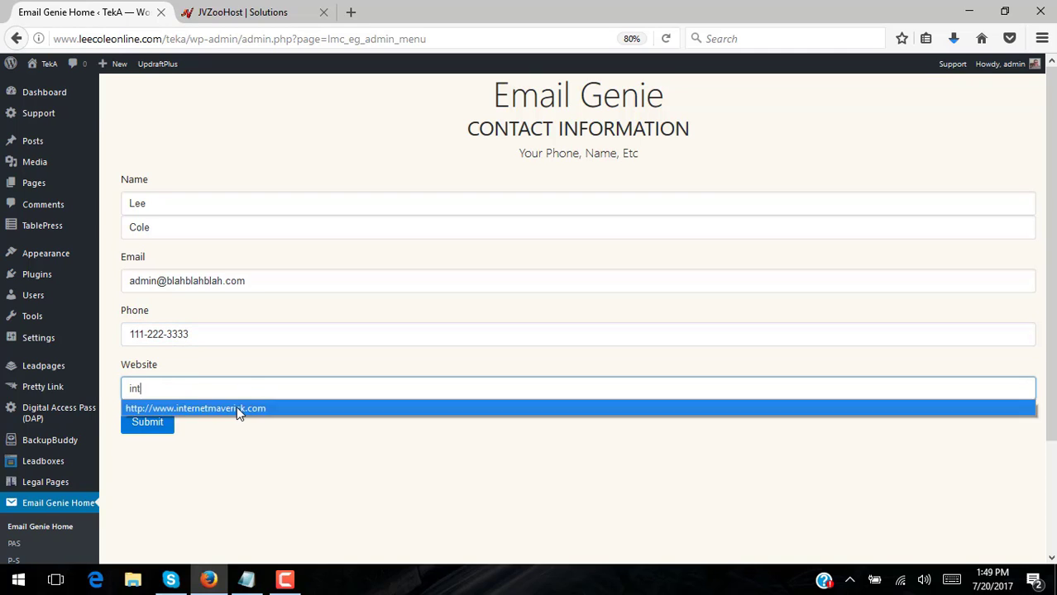
pyautogui.click(236, 407)
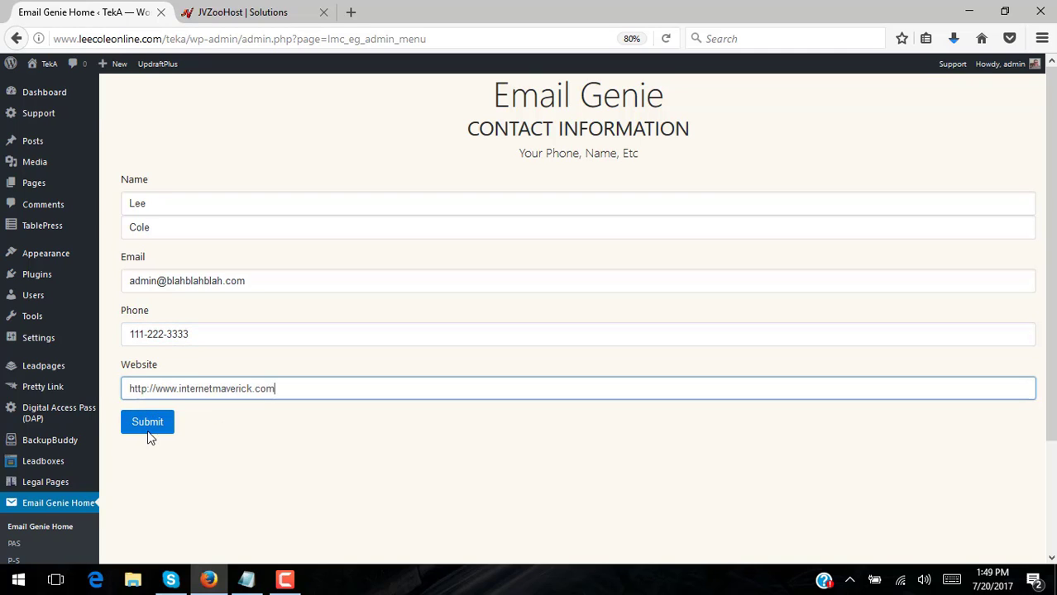
# Submit the contact form and scroll to check the saved name, e-mail, phone and website
pyautogui.click(147, 423)
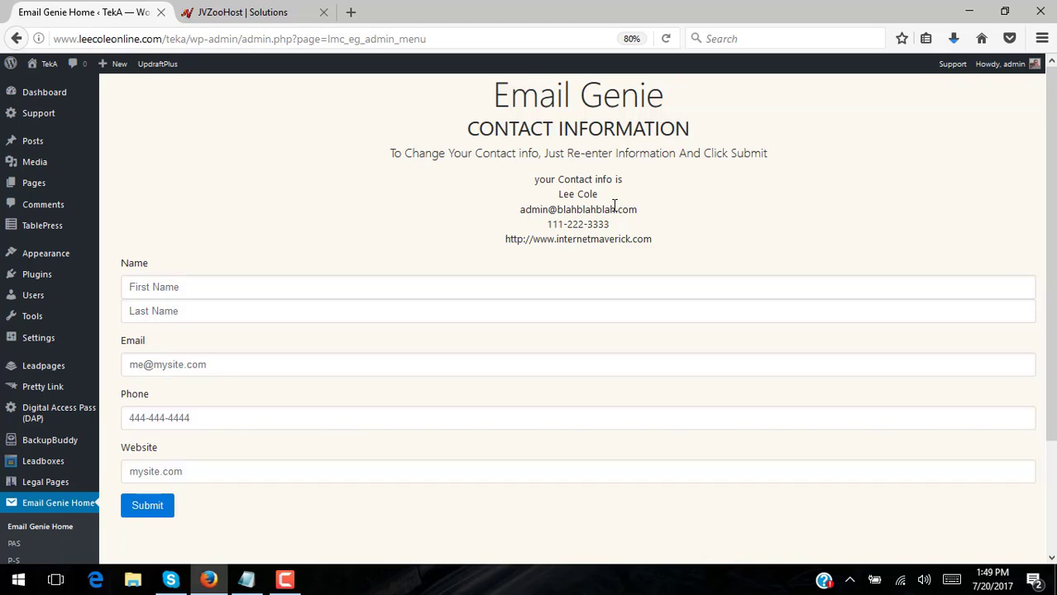
pyautogui.scroll(-2, 425, 202)
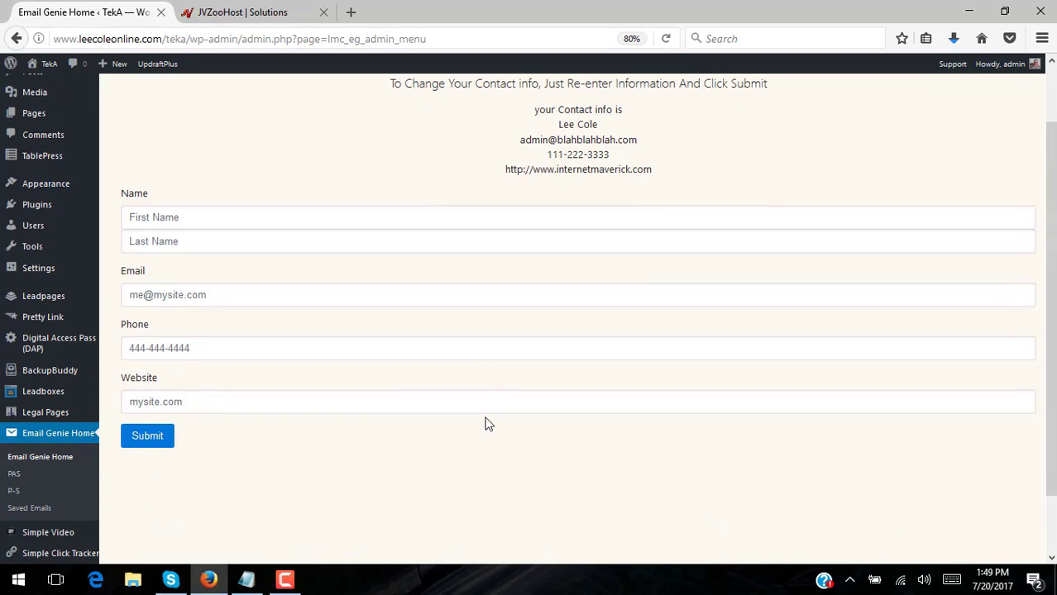
pyautogui.scroll(-2, 486, 424)
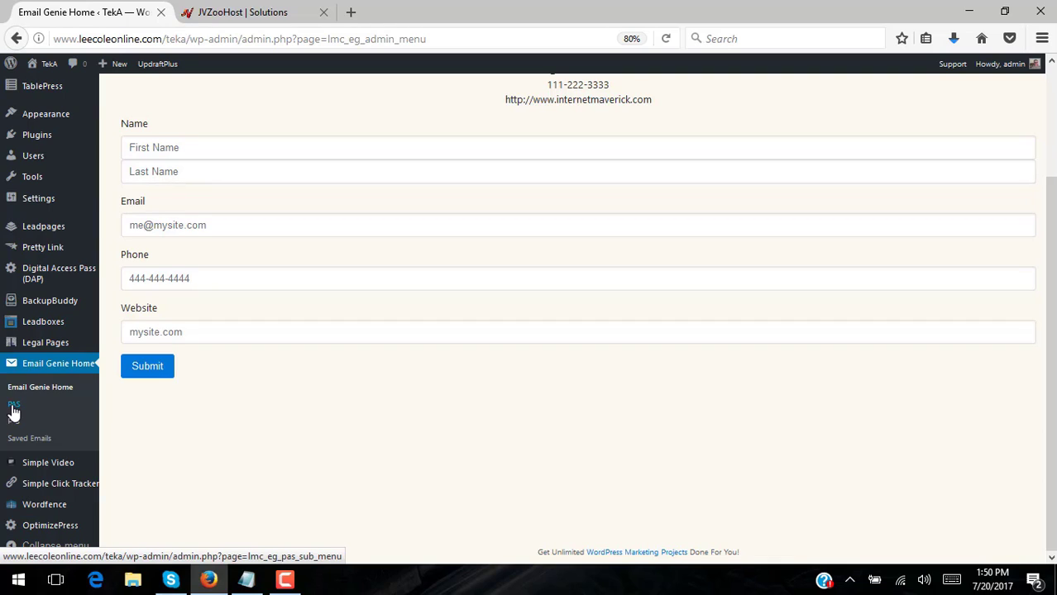
# Open the PAS page from the sidebar and scroll through its blank form
pyautogui.click(13, 405)
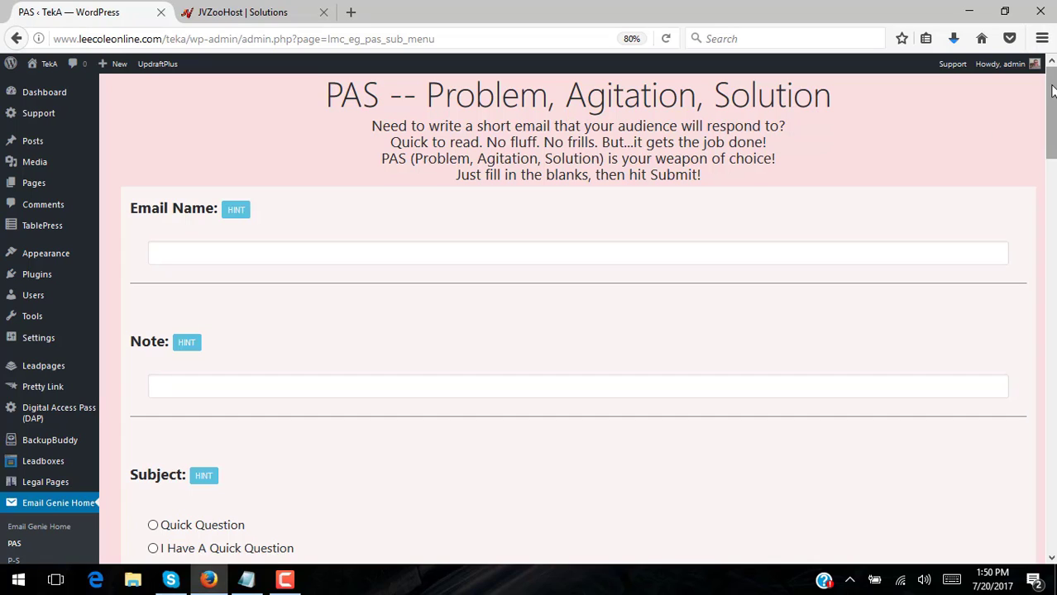
pyautogui.moveTo(1051, 90); pyautogui.dragTo(1007, 18)
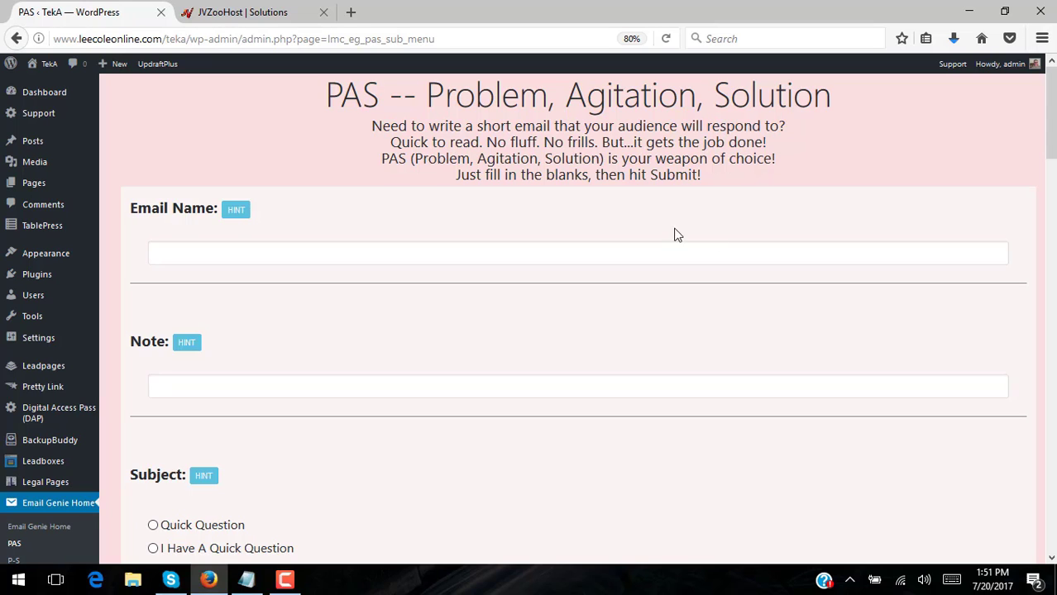
pyautogui.click(248, 579)
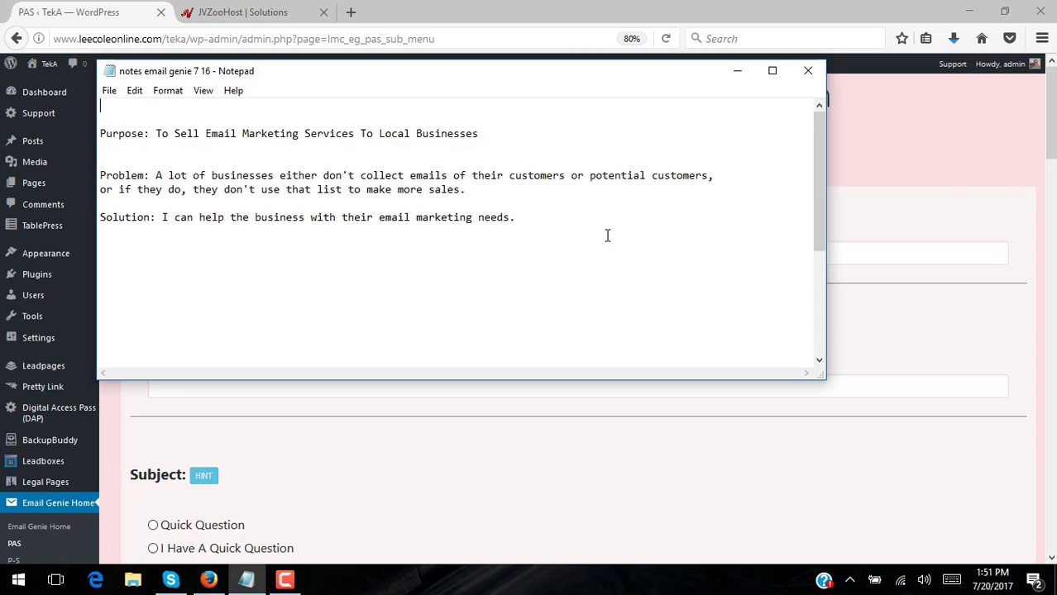
pyautogui.moveTo(812, 133); pyautogui.dragTo(783, 124)
pyautogui.moveTo(343, 72); pyautogui.dragTo(568, 120)
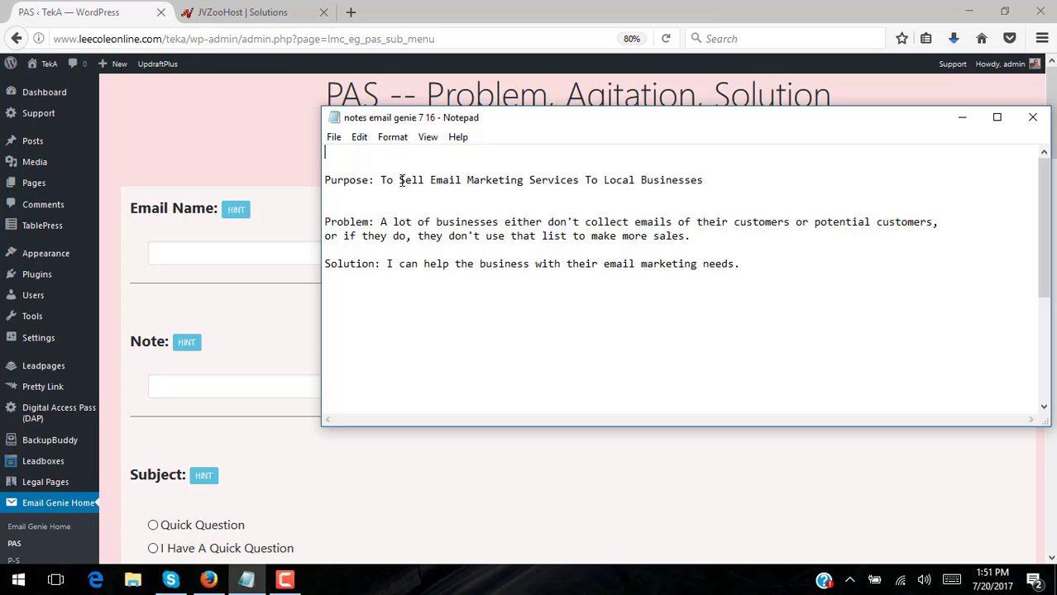
pyautogui.moveTo(716, 179)
pyautogui.mouseDown()
pyautogui.moveTo(523, 166)
pyautogui.moveTo(379, 177)
pyautogui.moveTo(720, 181)
pyautogui.mouseUp()
# Name the PAS email 'Local Business Email 1', checking the field's hint
pyautogui.click(259, 117)
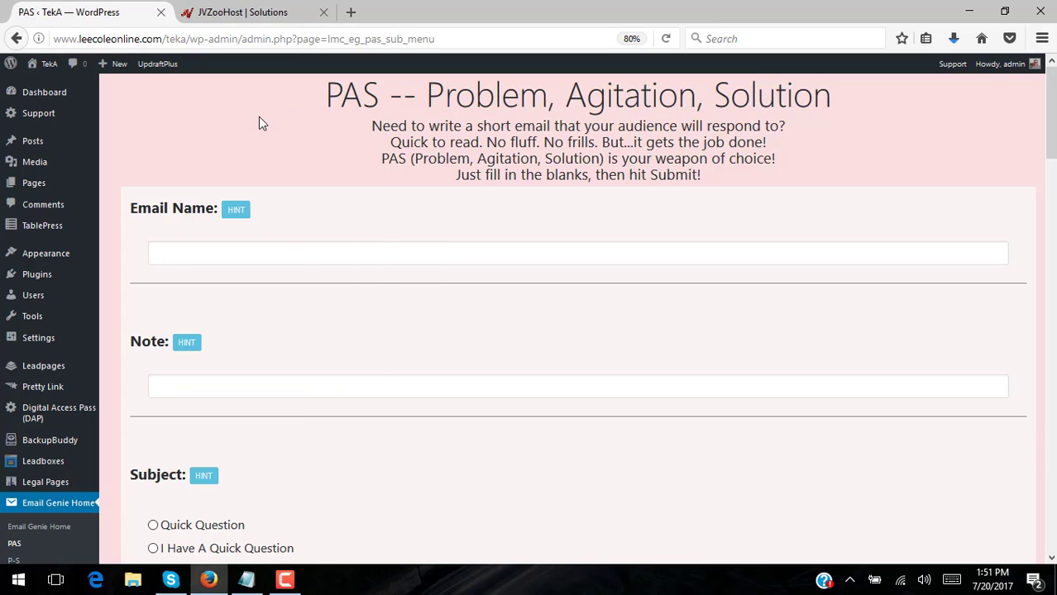
pyautogui.click(279, 251)
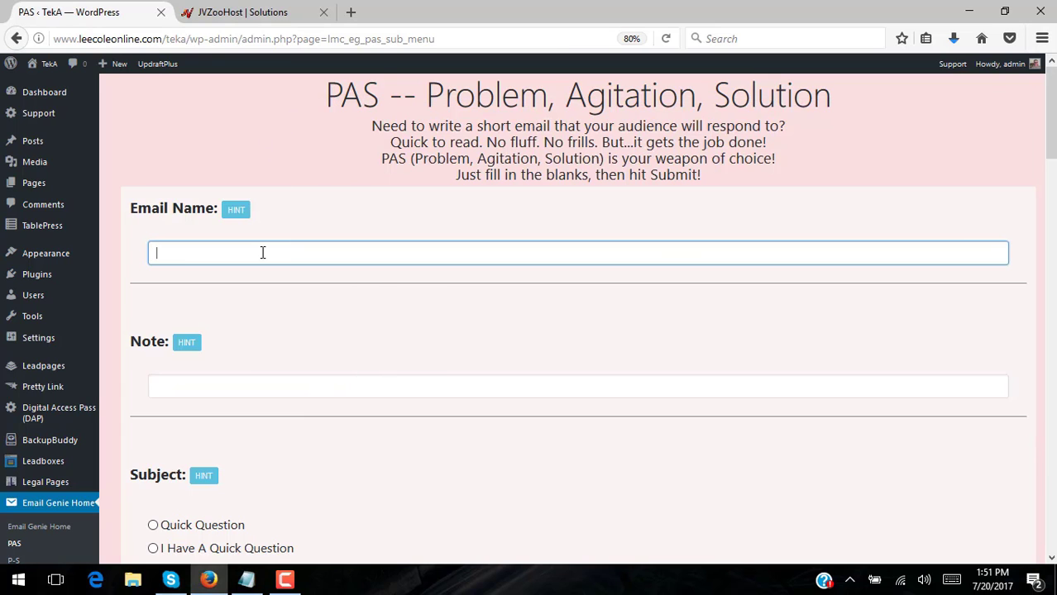
pyautogui.write('Local Busiess')
pyautogui.press('BackSpace')
pyautogui.press('BackSpace')
pyautogui.press('BackSpace')
pyautogui.write('ness Email 1')
pyautogui.click(237, 211)
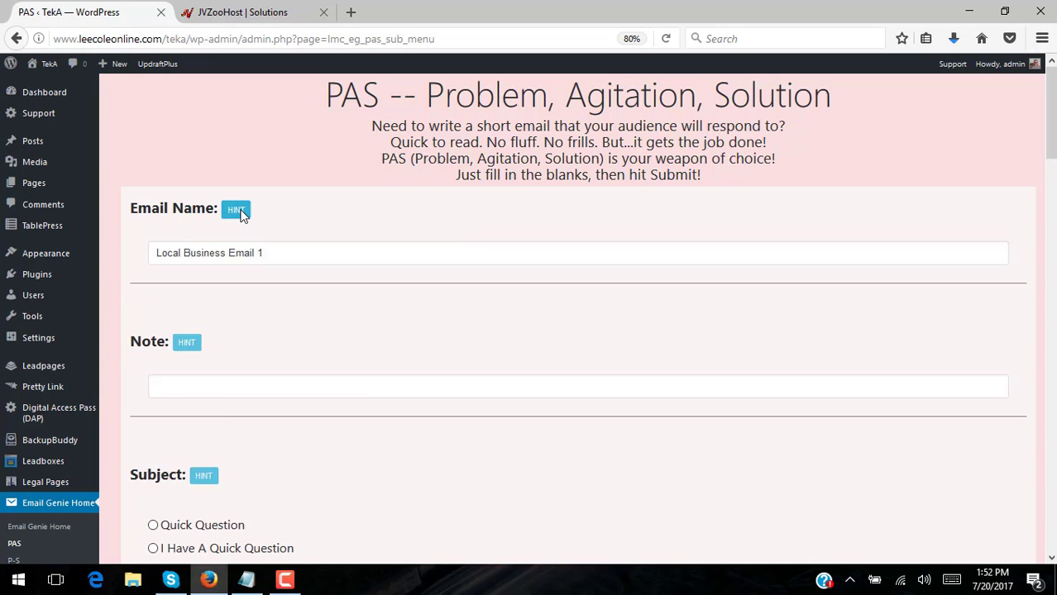
pyautogui.click(238, 212)
# Add the note 'For instructional purposes.'
pyautogui.click(254, 383)
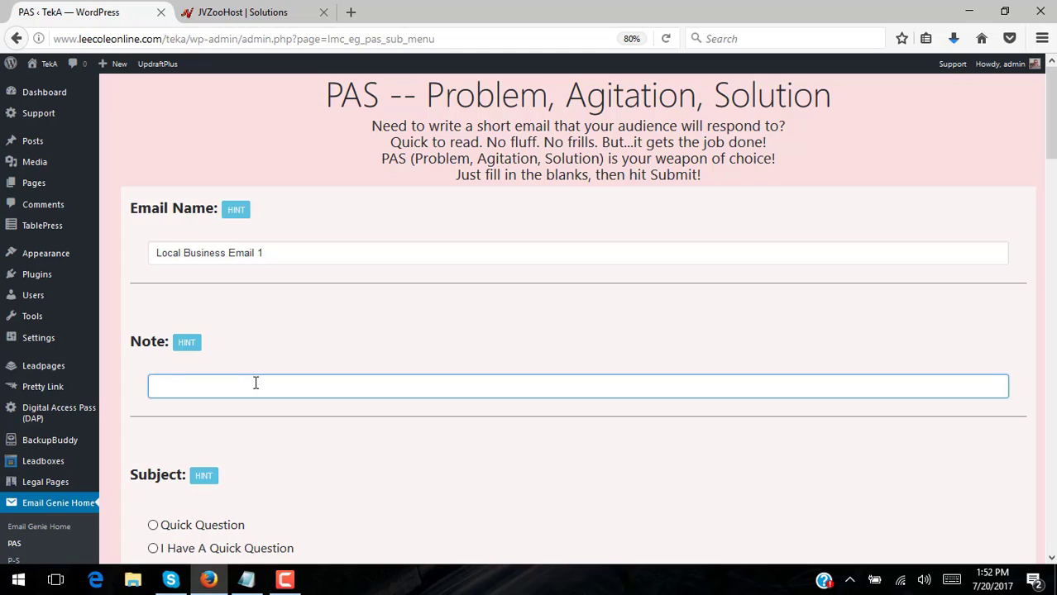
pyautogui.write('For')
pyautogui.write(' te')
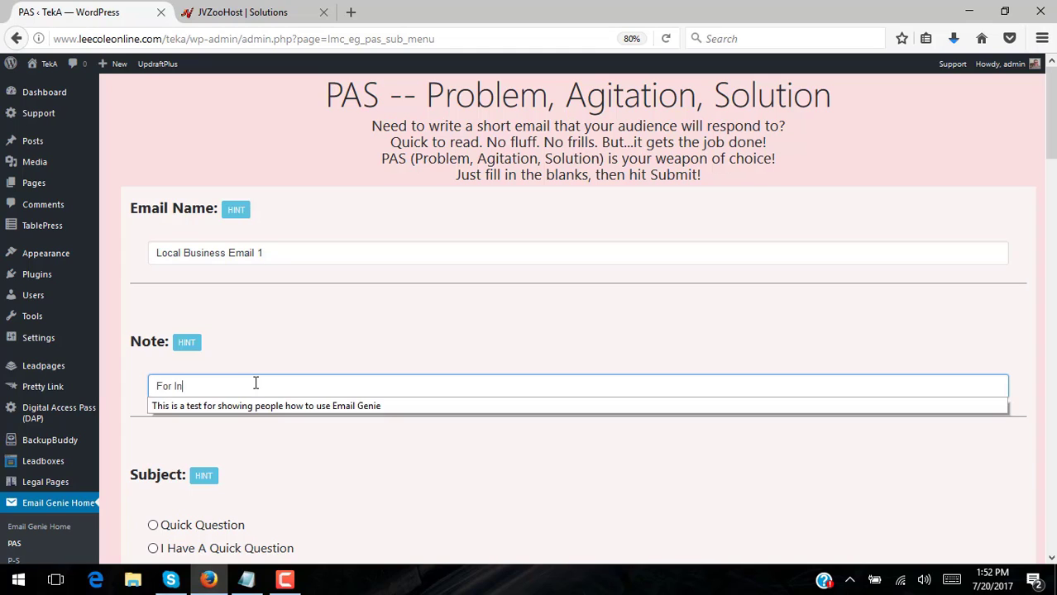
pyautogui.press('BackSpace')
pyautogui.press('BackSpace')
pyautogui.write('instructio')
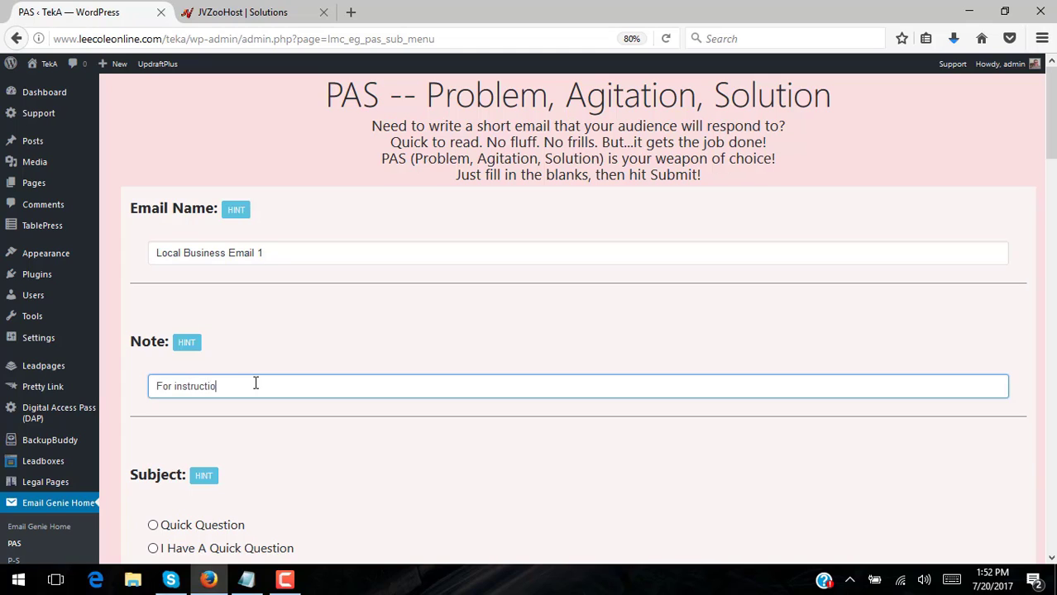
pyautogui.write('nal purposes.')
# Choose 'Question About Your Business' as the subject and 'Hi' as the greeting
pyautogui.scroll(-5, 547, 307)
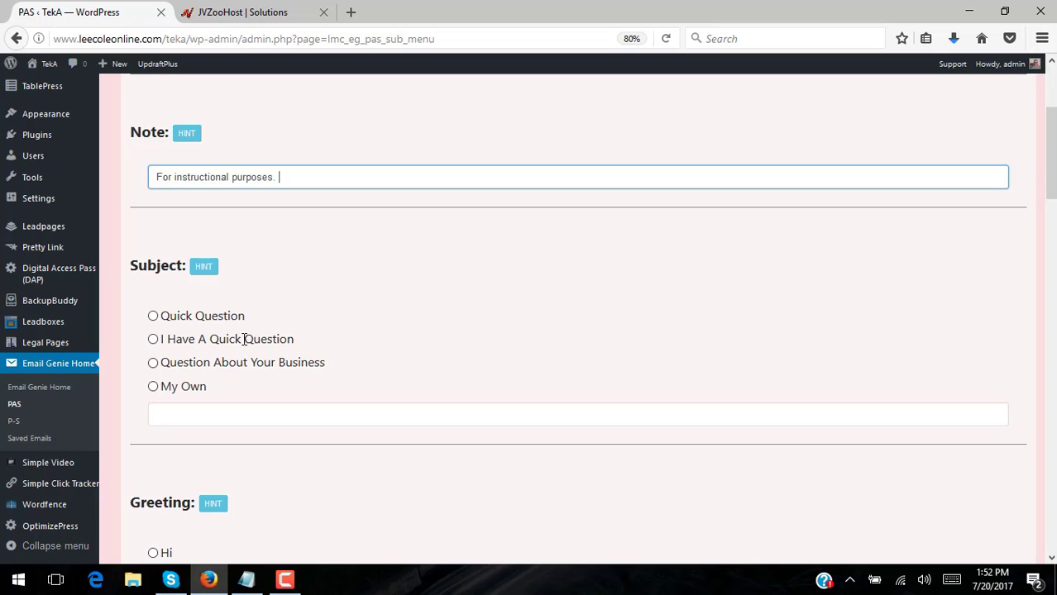
pyautogui.click(153, 364)
pyautogui.scroll(-5, 651, 280)
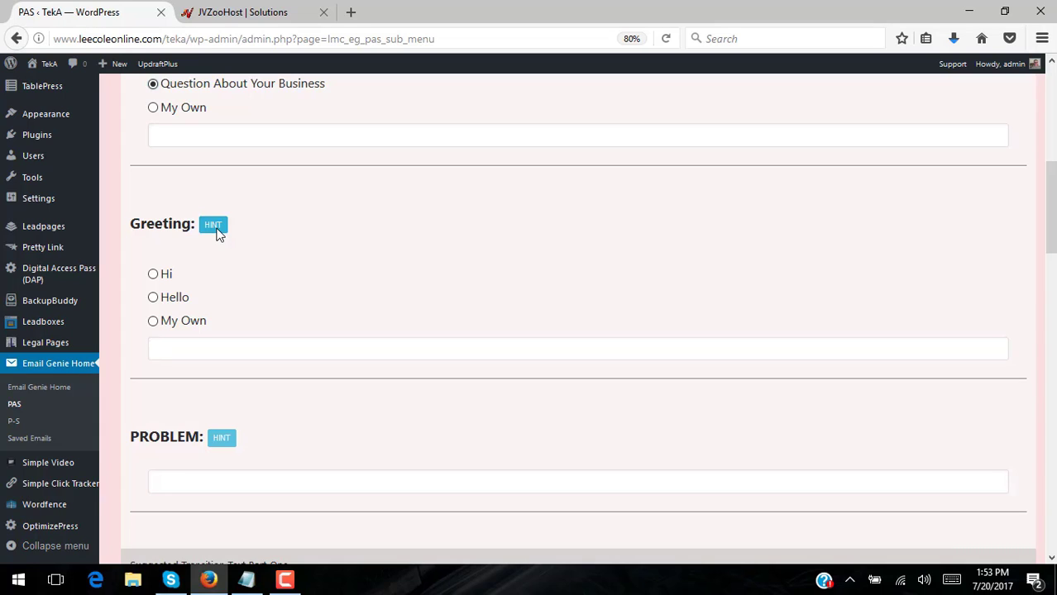
pyautogui.click(154, 277)
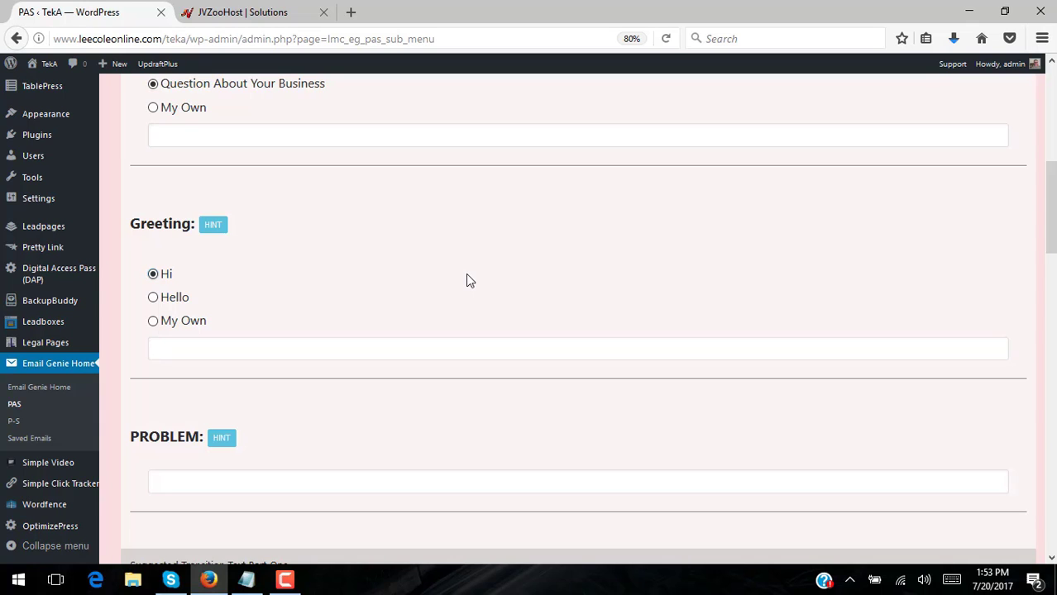
pyautogui.scroll(-2, 467, 281)
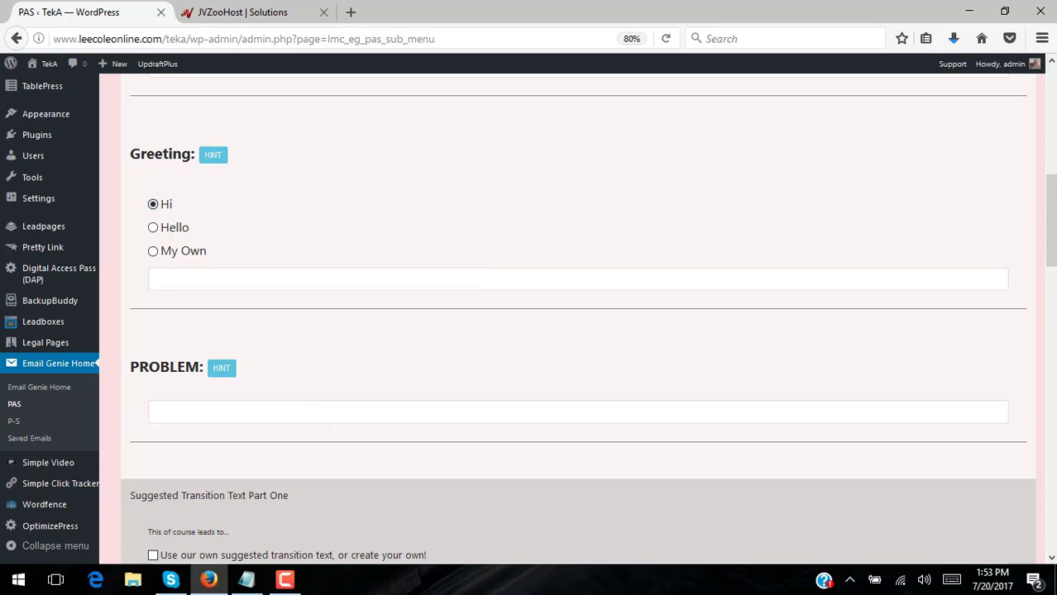
# Bring the Notepad notes with the email's purpose, problem and solution to the front
pyautogui.moveTo(246, 580)
pyautogui.click(317, 523)
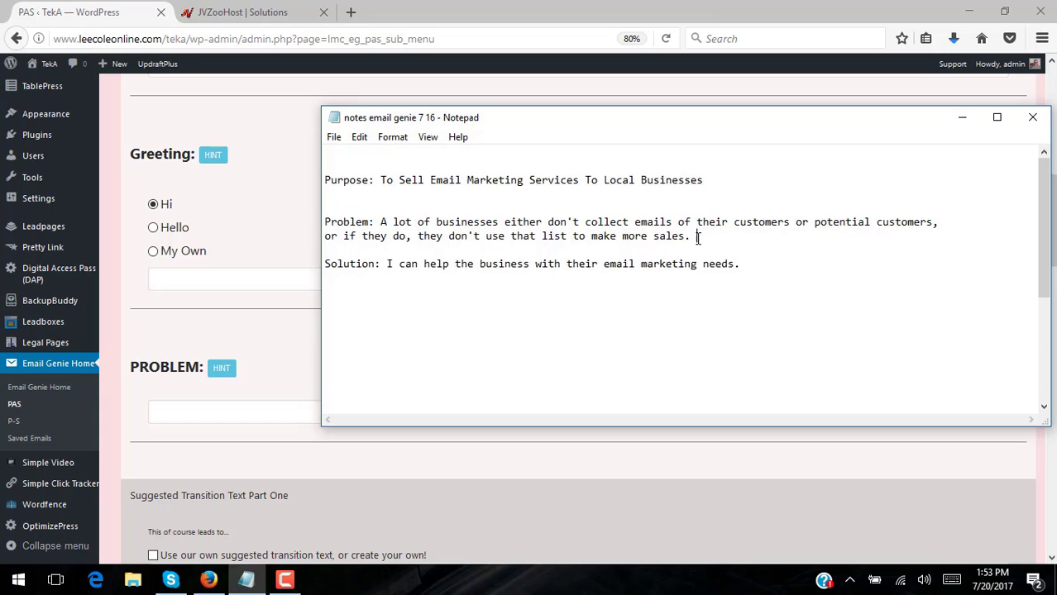
# Copy the Problem sentence about businesses not collecting or using customer emails
pyautogui.moveTo(697, 236); pyautogui.dragTo(380, 221)
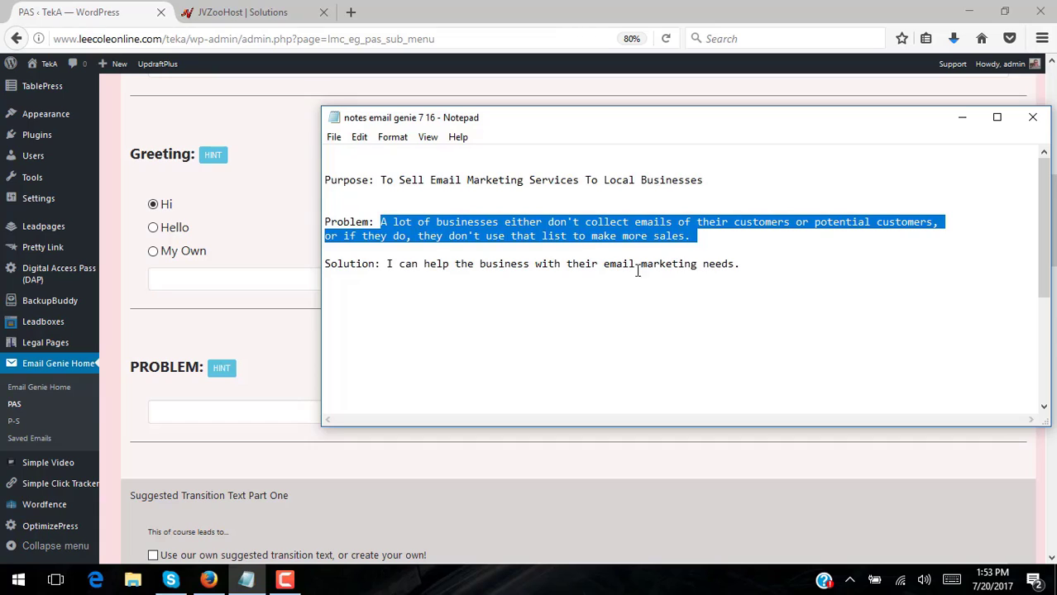
pyautogui.rightClick(606, 222)
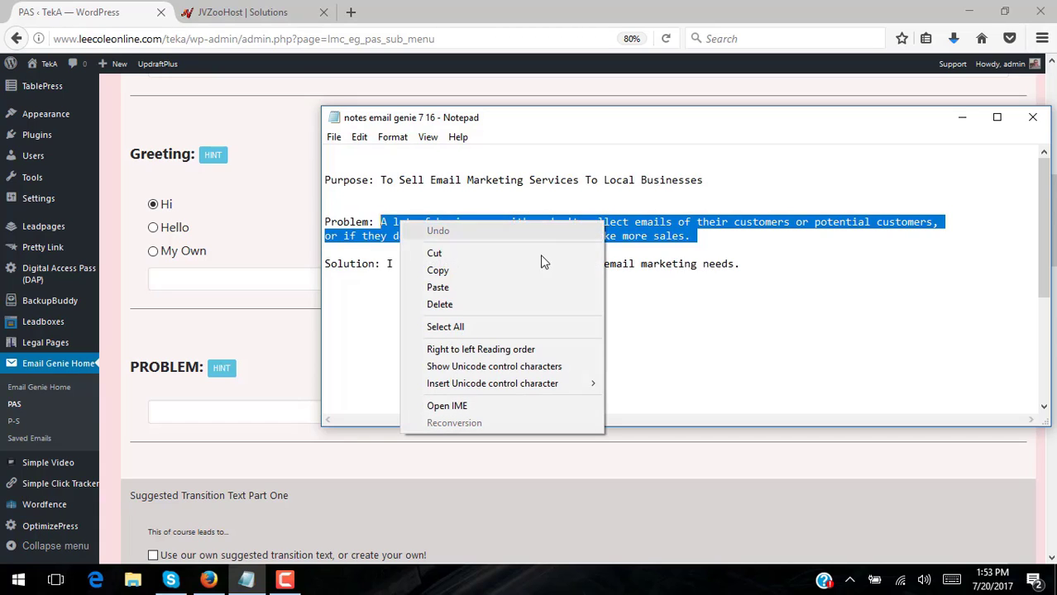
pyautogui.click(526, 268)
# Paste the copied problem sentence into the PROBLEM field and review the form
pyautogui.click(252, 412)
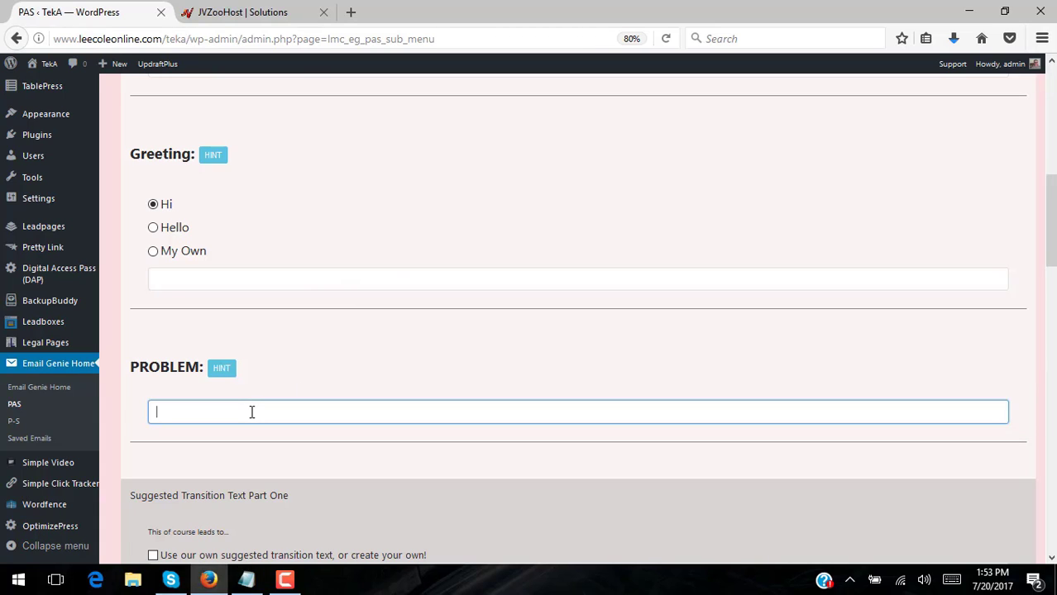
pyautogui.hotkey('ctrl', 'v')
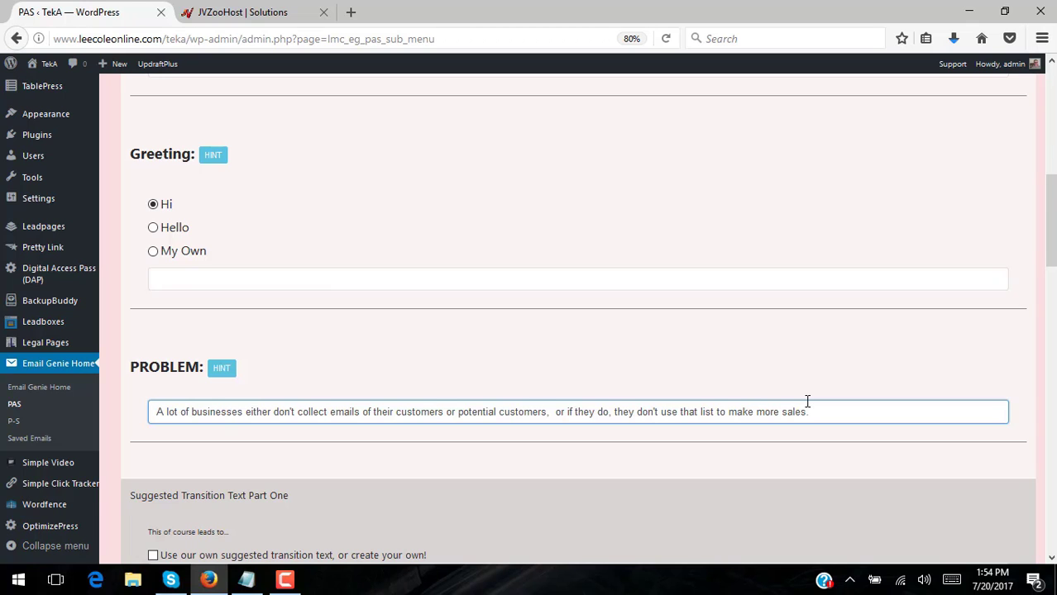
pyautogui.scroll(-6, 802, 405)
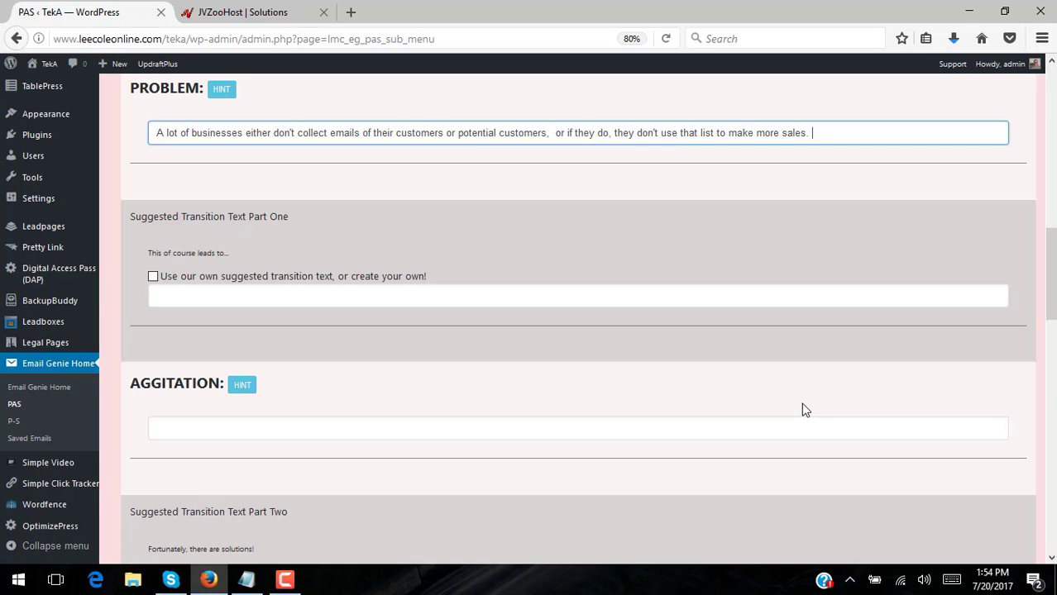
pyautogui.scroll(5, 790, 382)
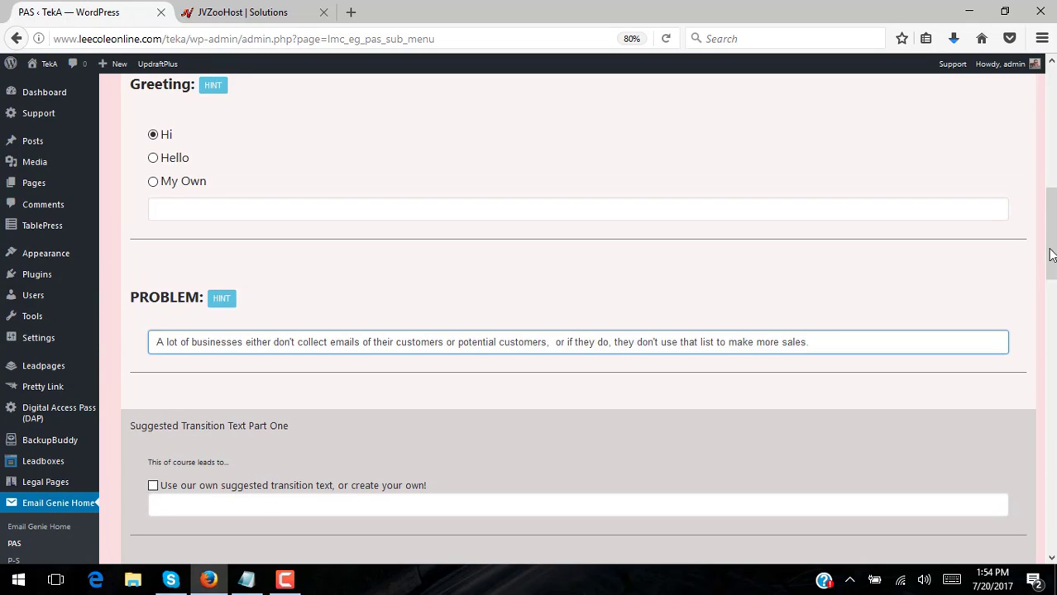
pyautogui.moveTo(1042, 188); pyautogui.dragTo(1043, 74)
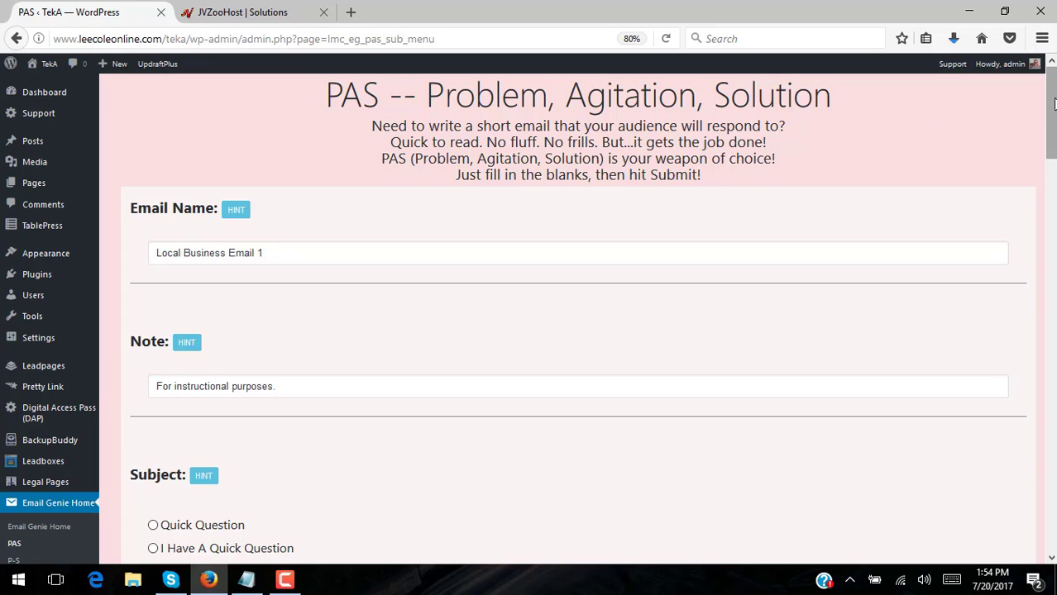
pyautogui.moveTo(1052, 105); pyautogui.dragTo(1052, 262)
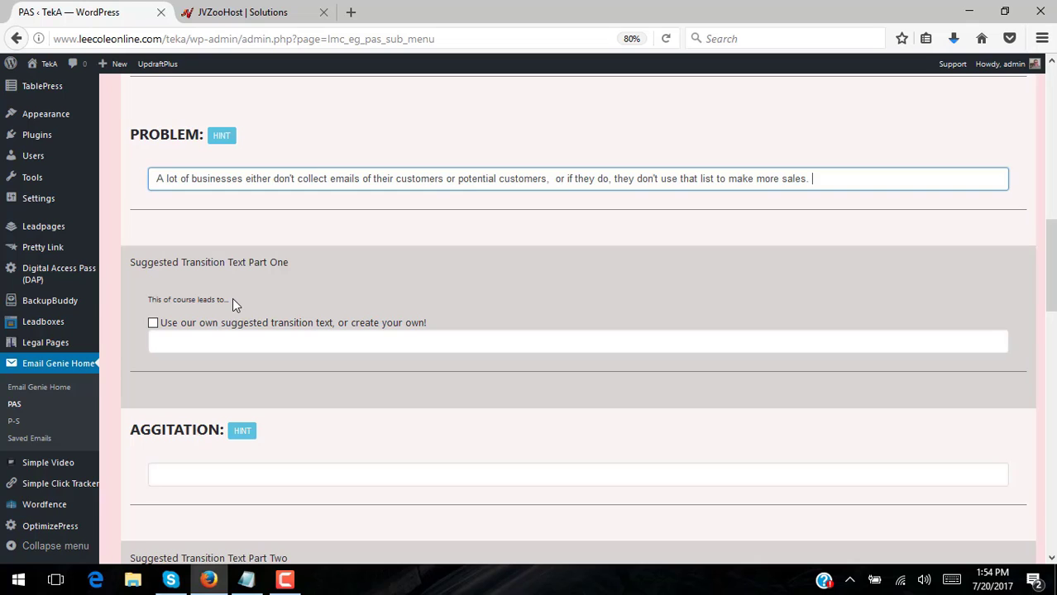
pyautogui.scroll(-3, 366, 297)
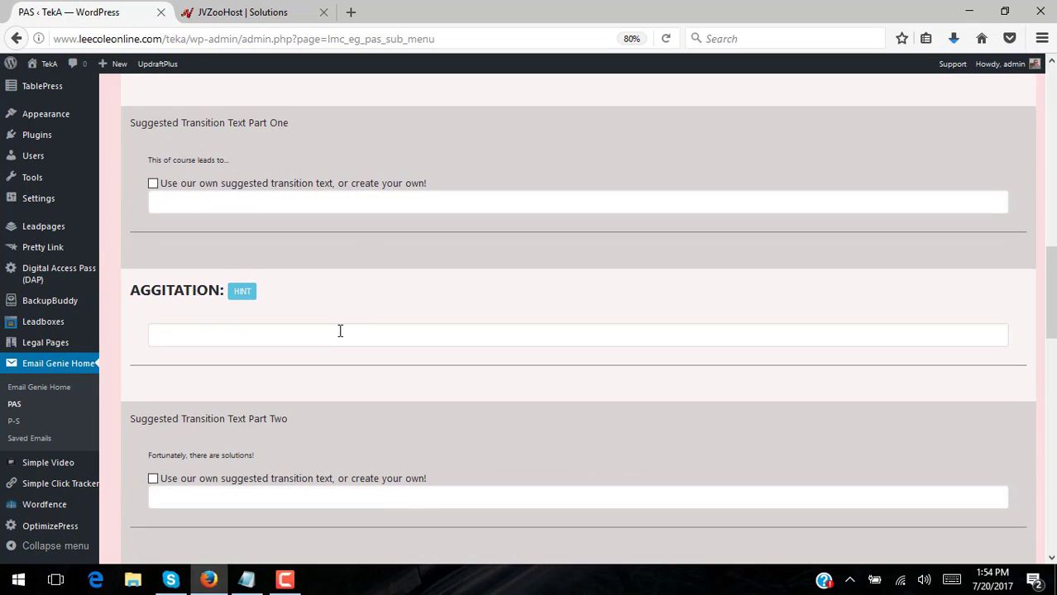
pyautogui.scroll(3, 340, 331)
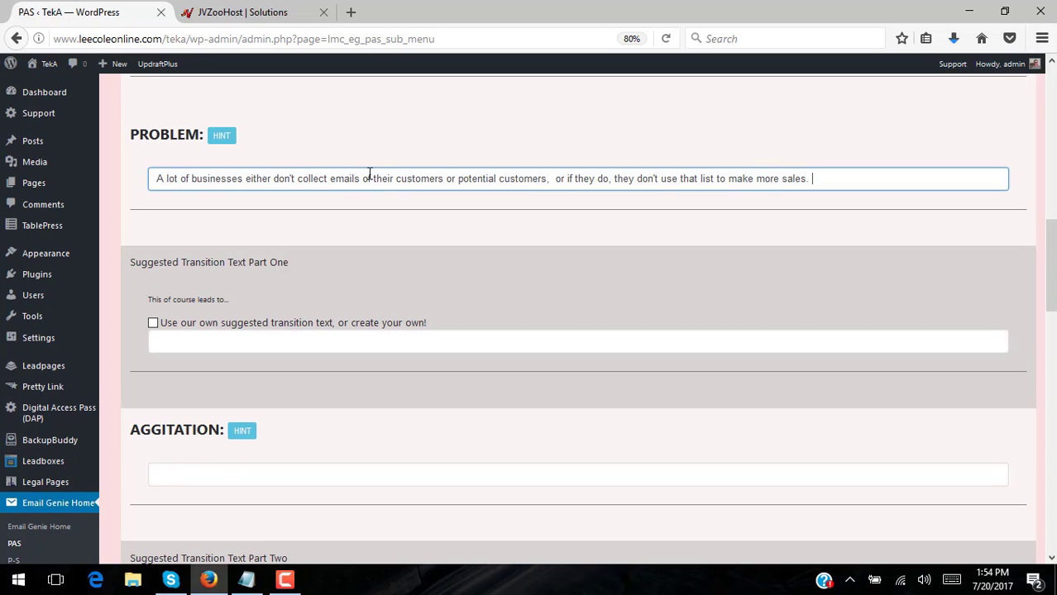
pyautogui.scroll(-4, 393, 215)
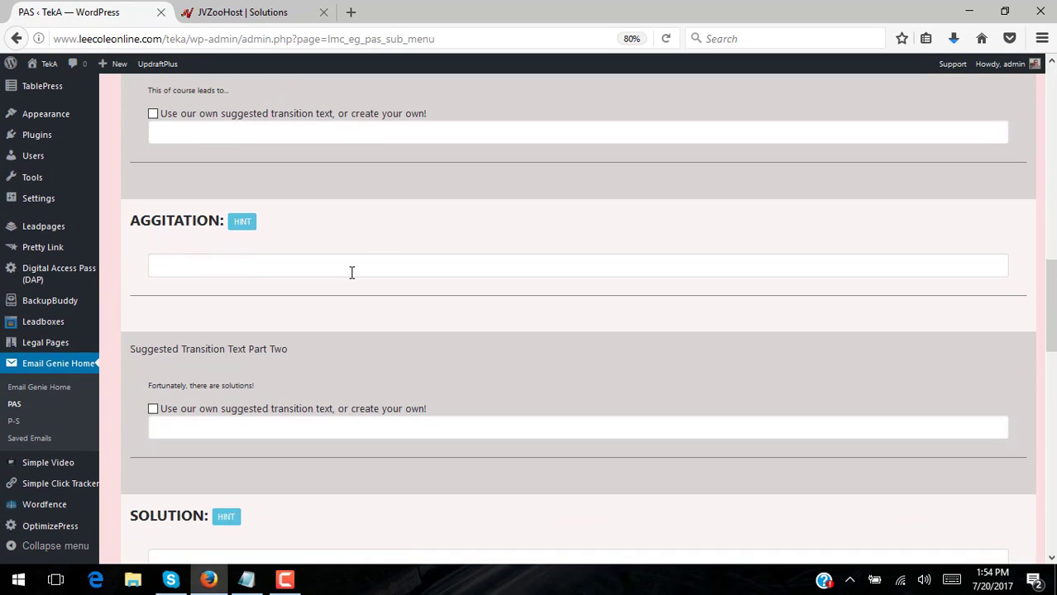
# Check the notes, then type 'Not generating as much revenue, and of course profit, as possible for your business!' as Agitation
pyautogui.click(246, 580)
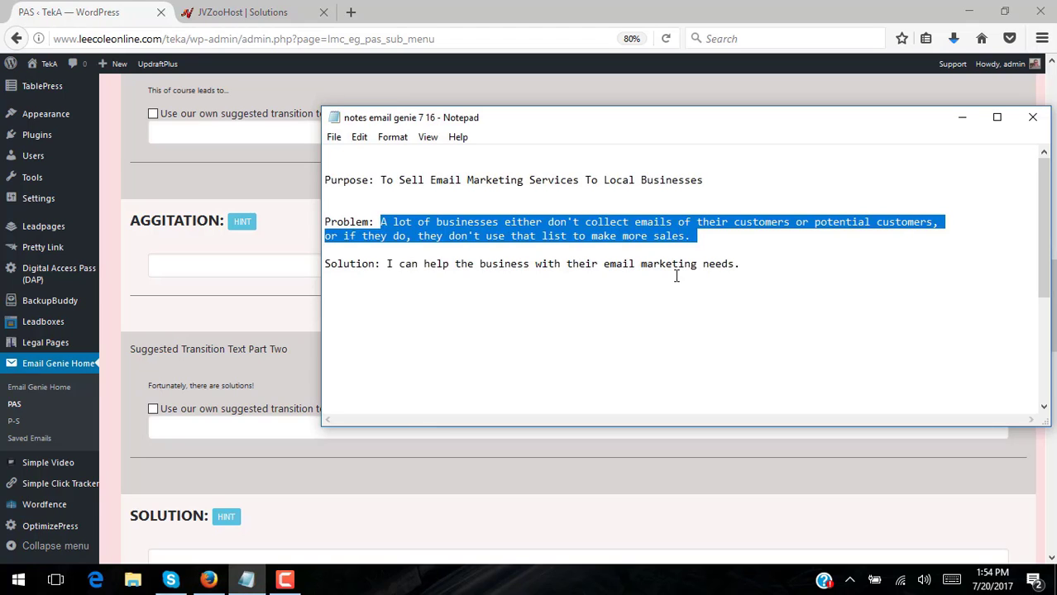
pyautogui.moveTo(1043, 229)
pyautogui.mouseDown()
pyautogui.moveTo(1048, 347)
pyautogui.moveTo(1050, 215)
pyautogui.mouseUp()
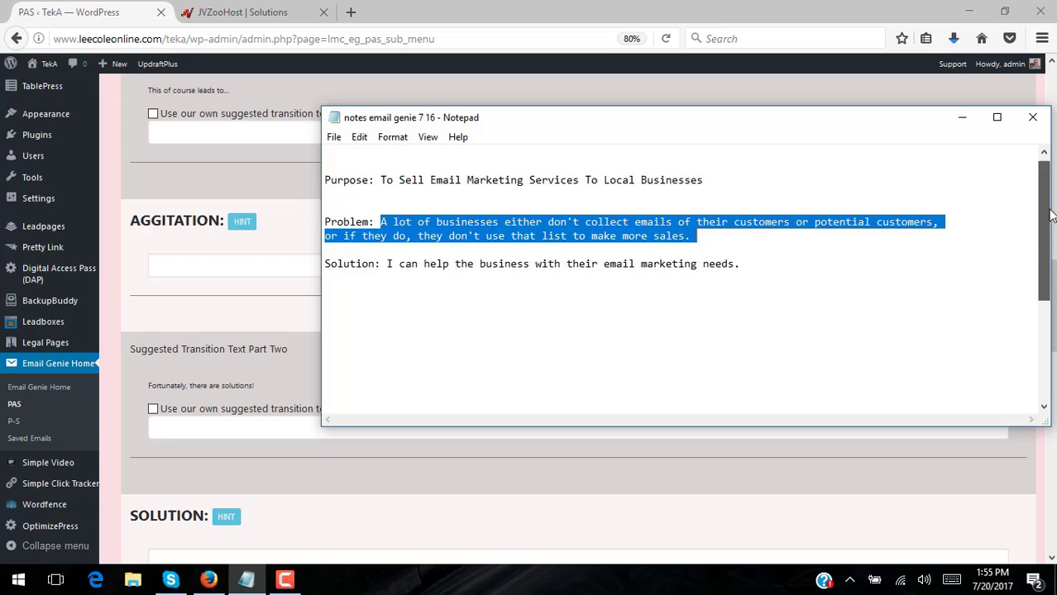
pyautogui.click(234, 321)
pyautogui.click(307, 269)
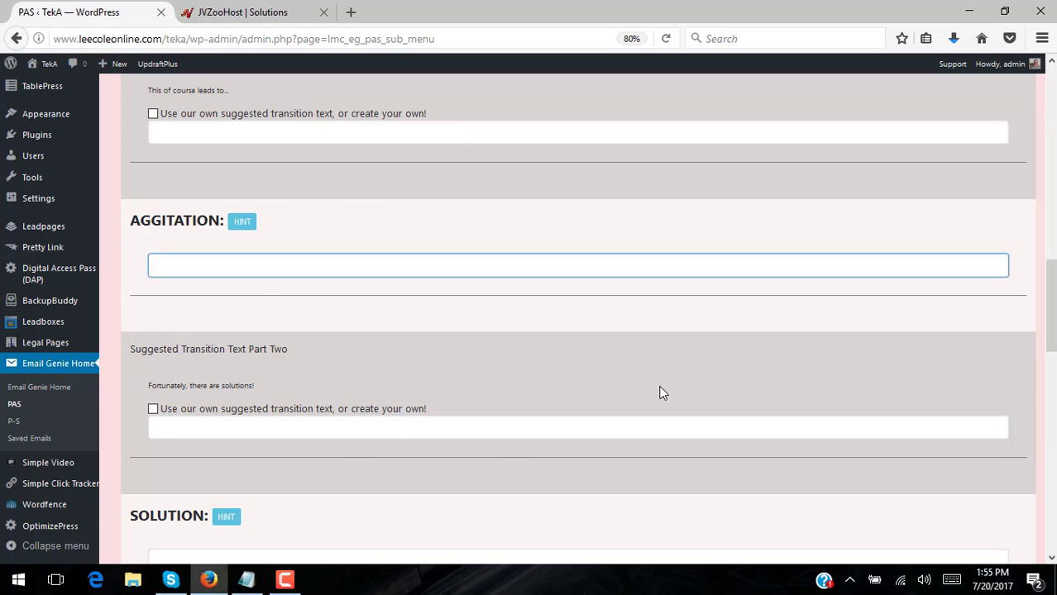
pyautogui.scroll(5, 659, 392)
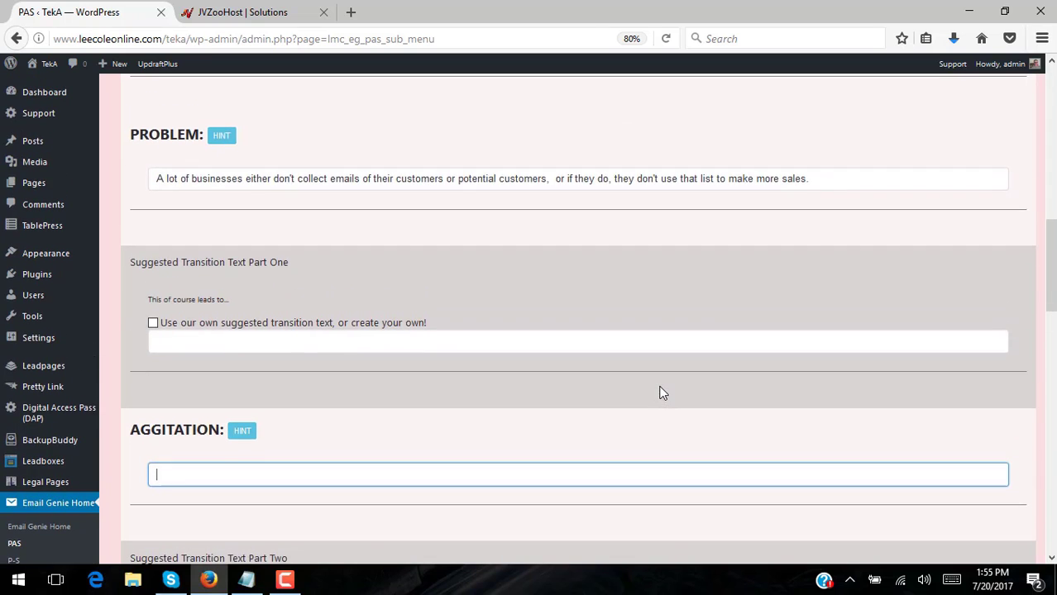
pyautogui.scroll(-2, 659, 393)
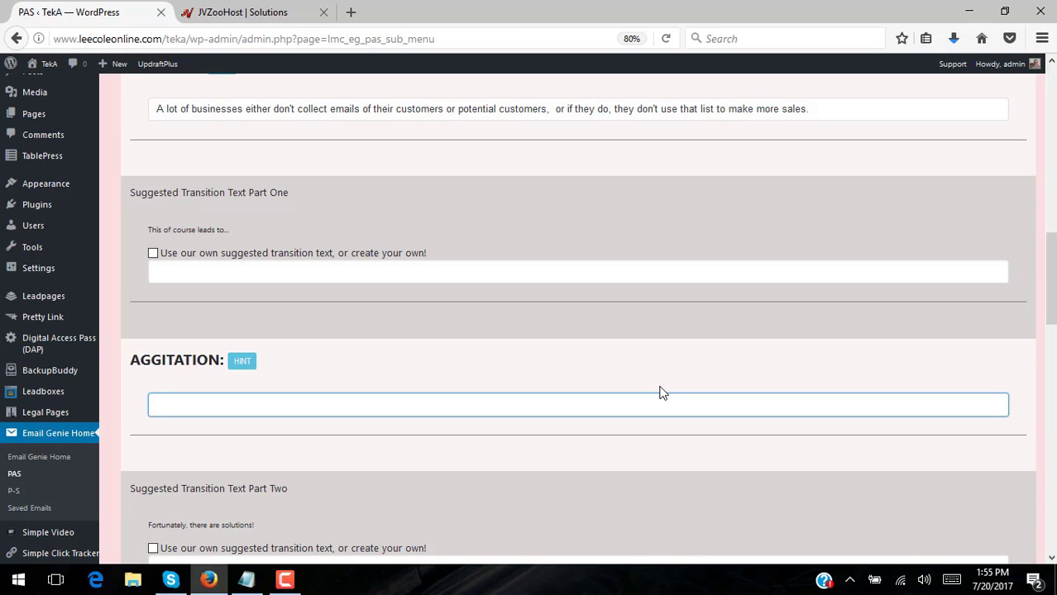
pyautogui.write('Not generating as much revne')
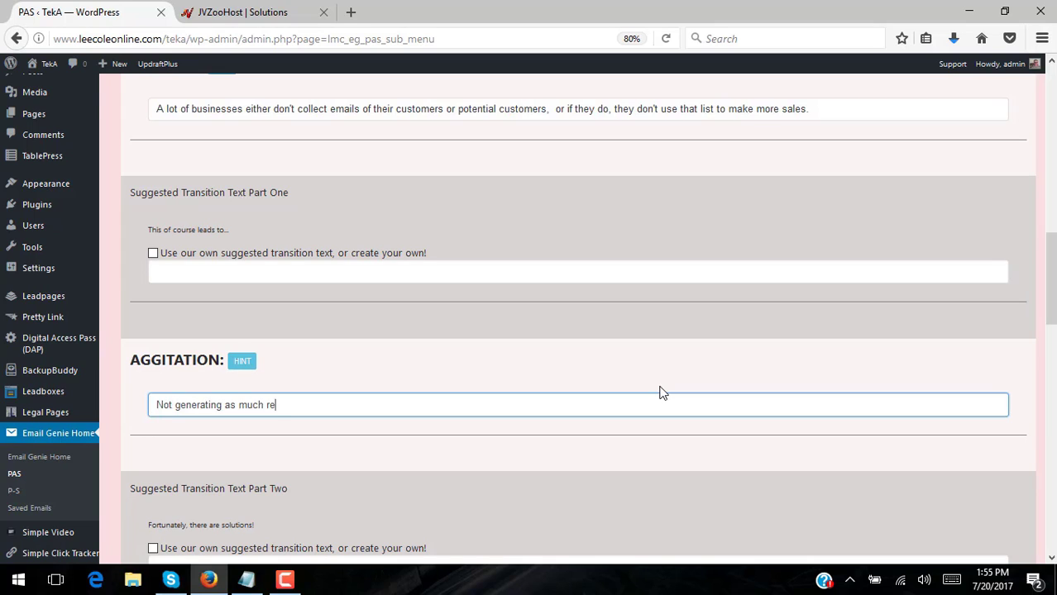
pyautogui.press('BackSpace')
pyautogui.press('BackSpace')
pyautogui.press('BackSpace')
pyautogui.write('ve')
pyautogui.press('BackSpace')
pyautogui.write('enue, and of course p')
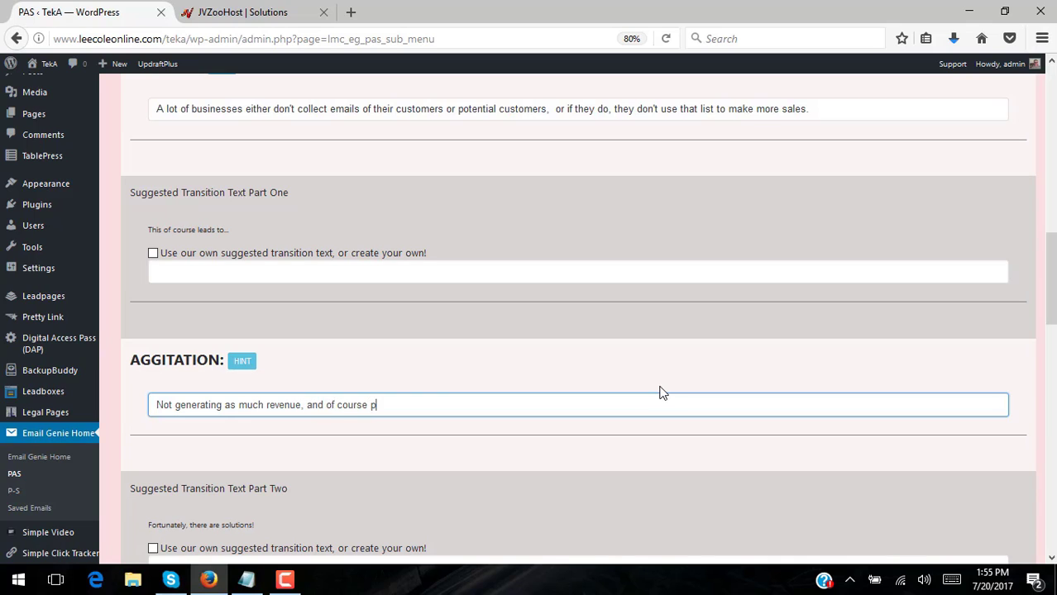
pyautogui.write('rofit, as possible for your business!')
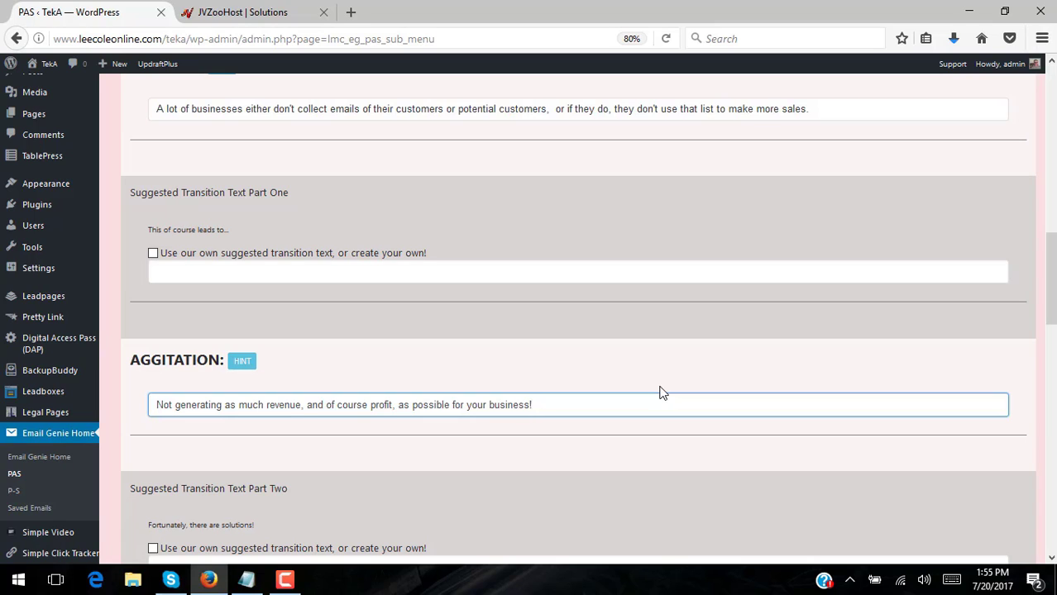
pyautogui.scroll(2, 585, 323)
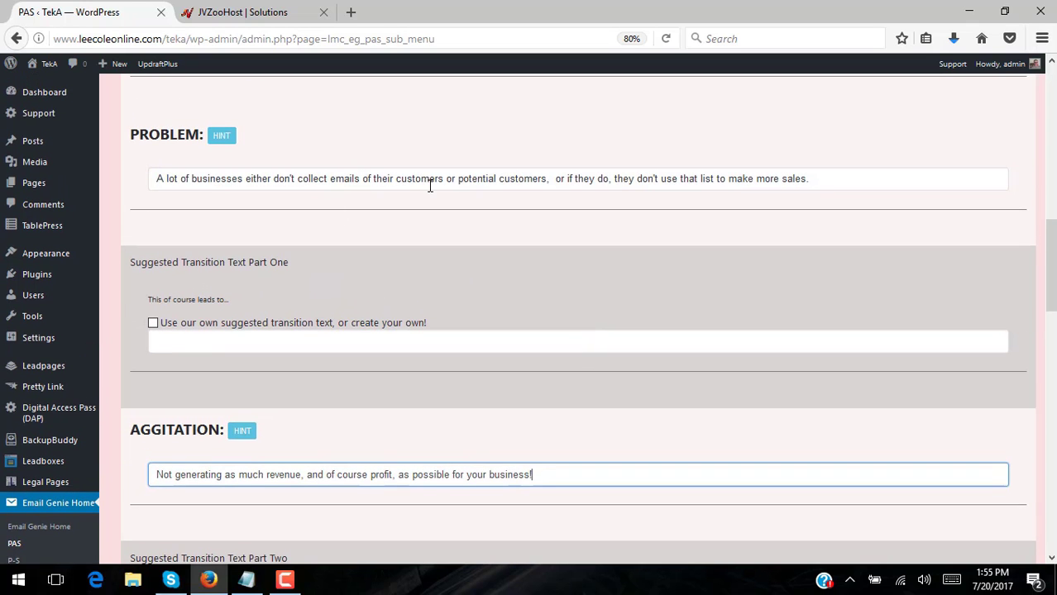
pyautogui.scroll(-2, 526, 319)
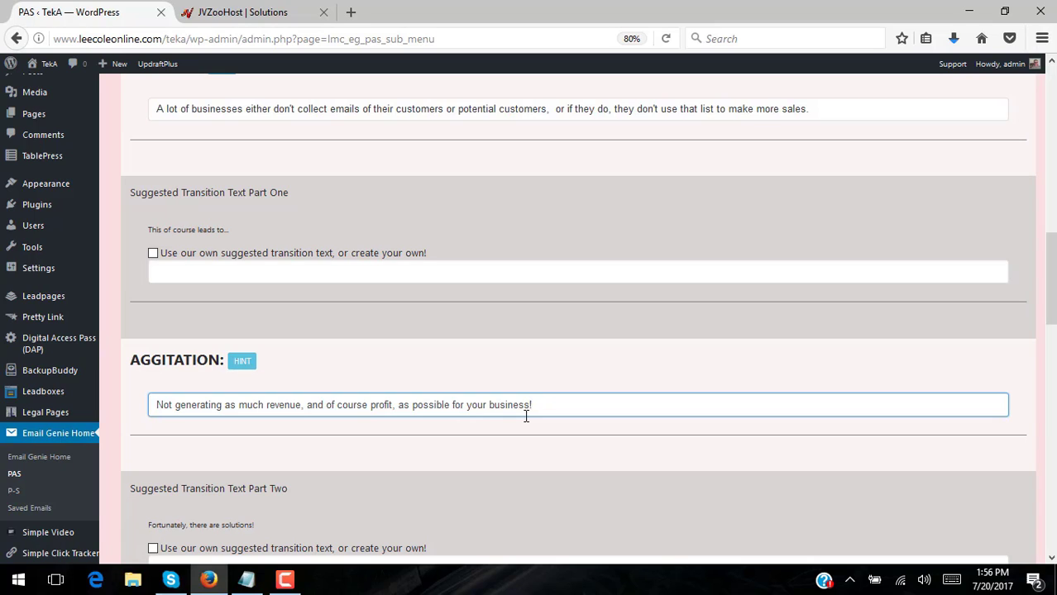
pyautogui.scroll(-5, 495, 299)
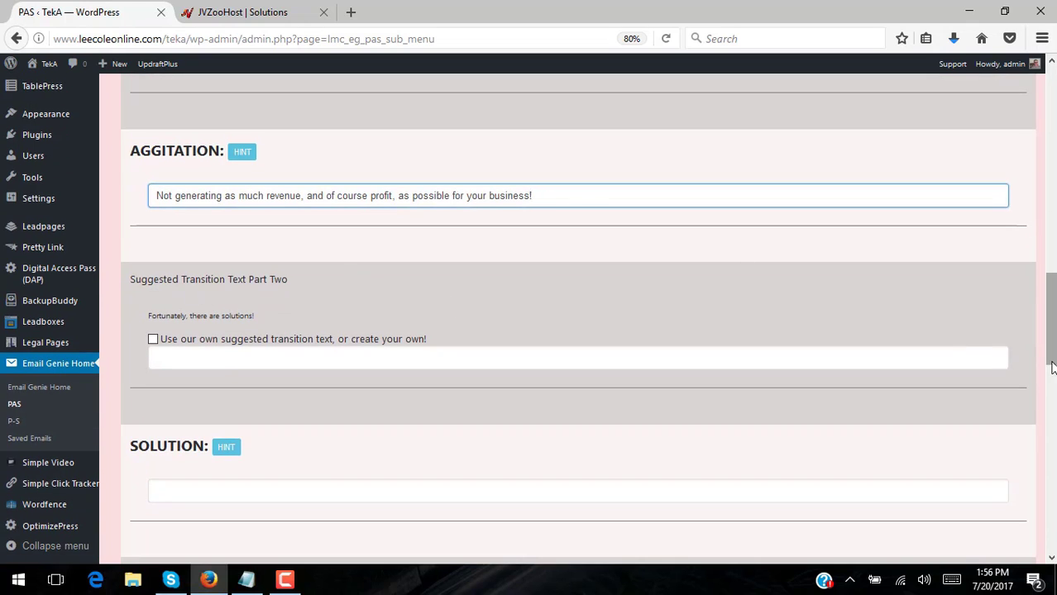
pyautogui.scroll(1, 1045, 197)
pyautogui.scroll(20, 1046, 197)
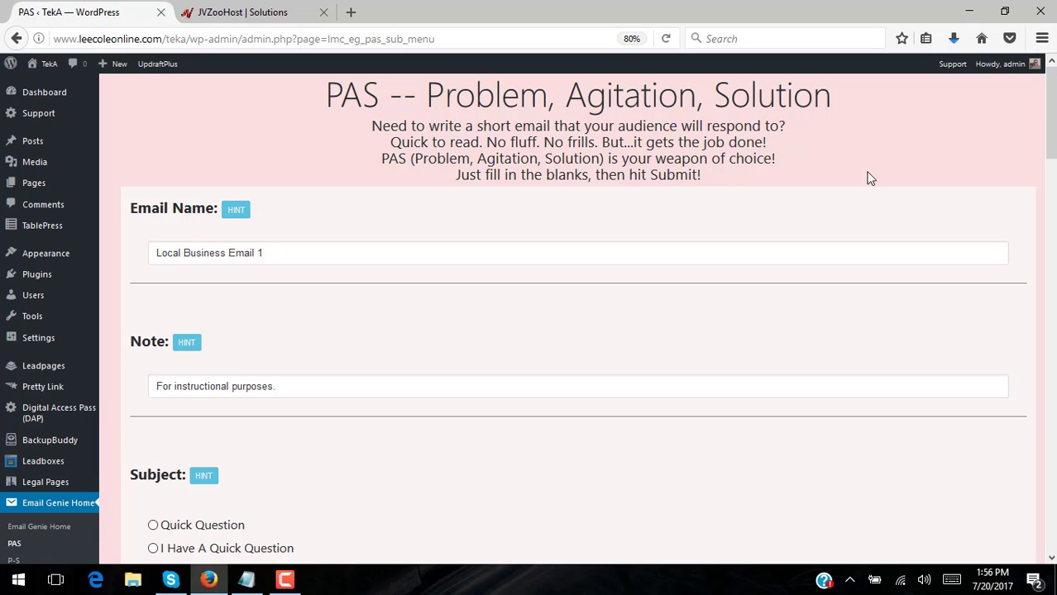
pyautogui.moveTo(1050, 117); pyautogui.dragTo(1050, 319)
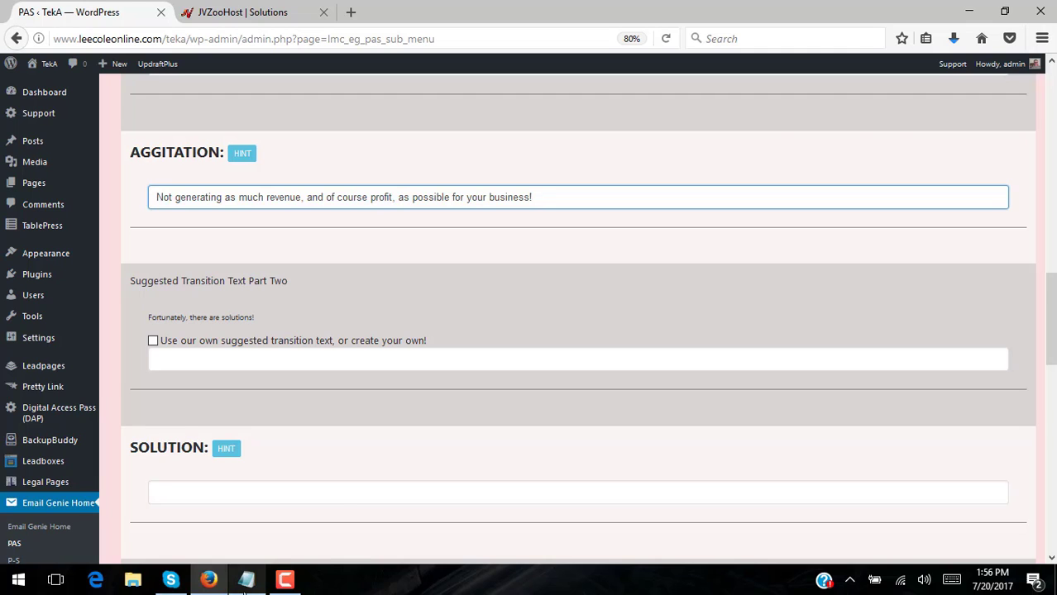
# Copy the Solution sentence from the Notepad notes and minimize Notepad
pyautogui.click(247, 578)
pyautogui.click(749, 261)
pyautogui.moveTo(750, 262); pyautogui.dragTo(387, 265)
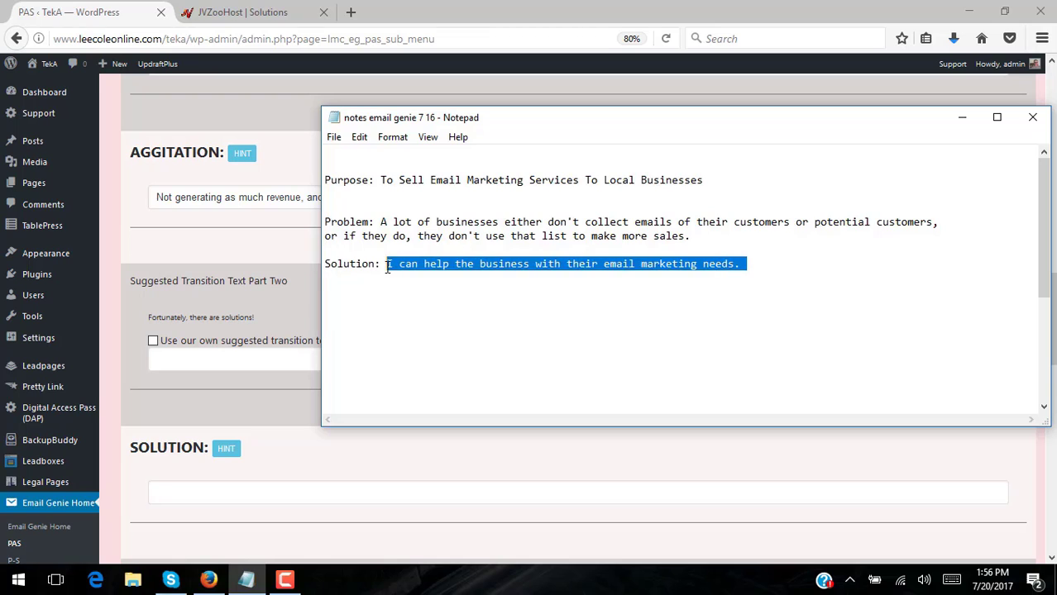
pyautogui.rightClick(505, 268)
pyautogui.click(434, 314)
pyautogui.click(961, 118)
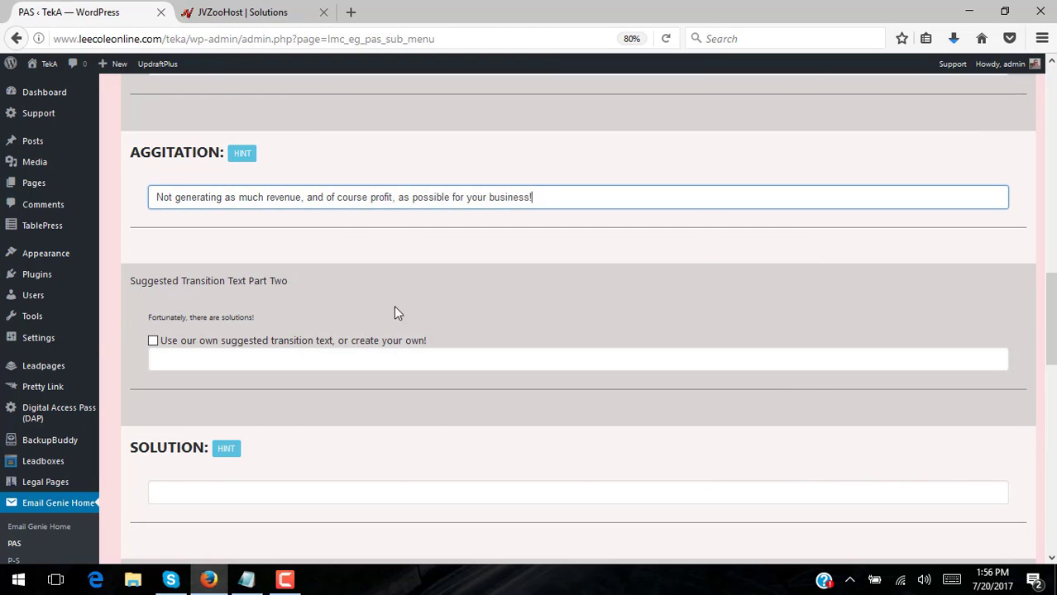
# Enable the custom Part Two transition and enter 'Fortunately, I have a solution for you!'
pyautogui.click(153, 341)
pyautogui.click(302, 363)
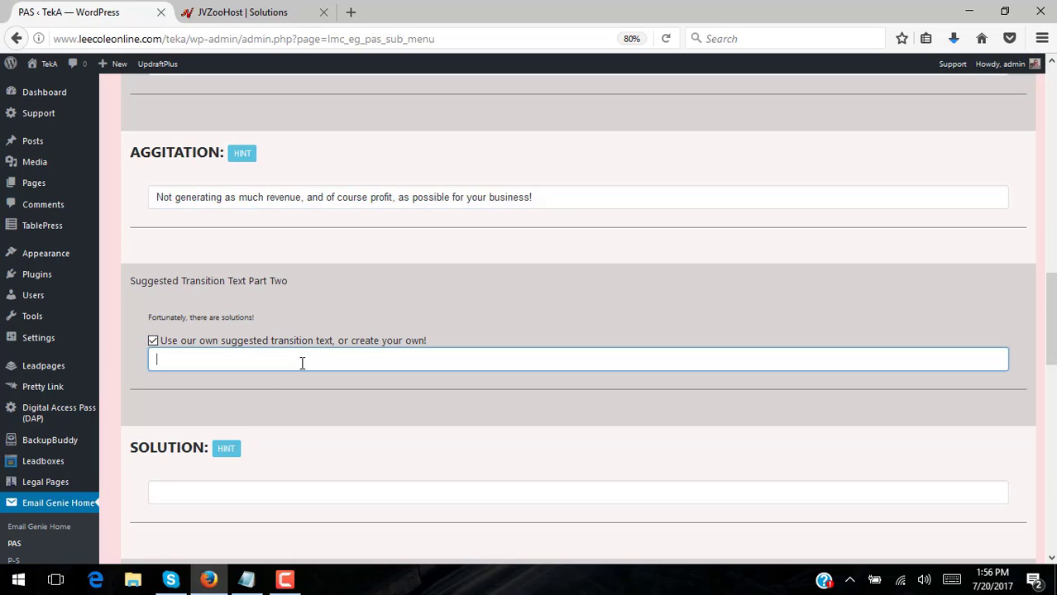
pyautogui.write('Fortunately, I have a ')
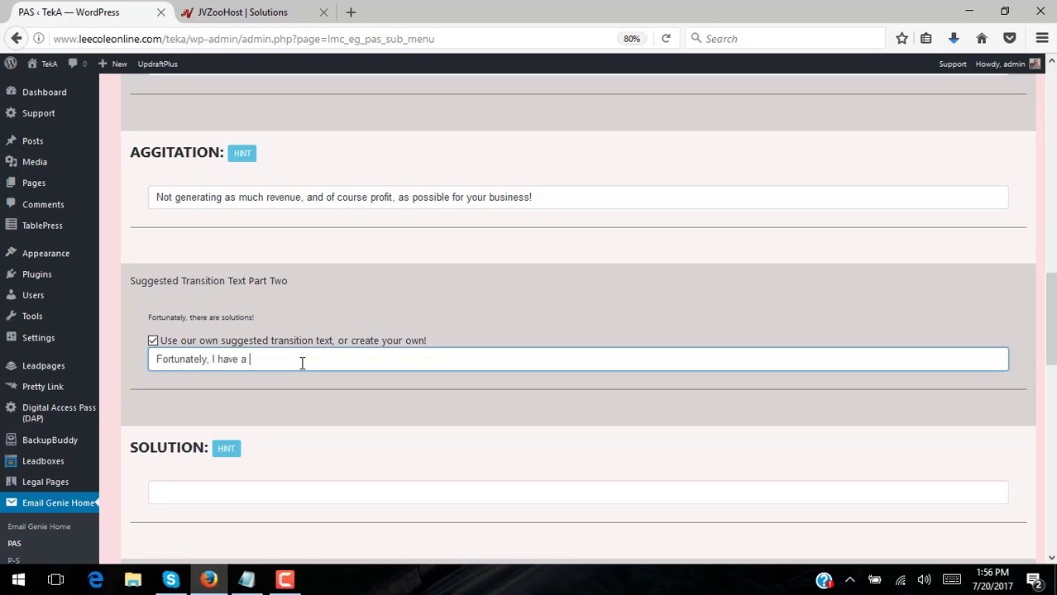
pyautogui.write('solution for you!')
pyautogui.scroll(5, 328, 308)
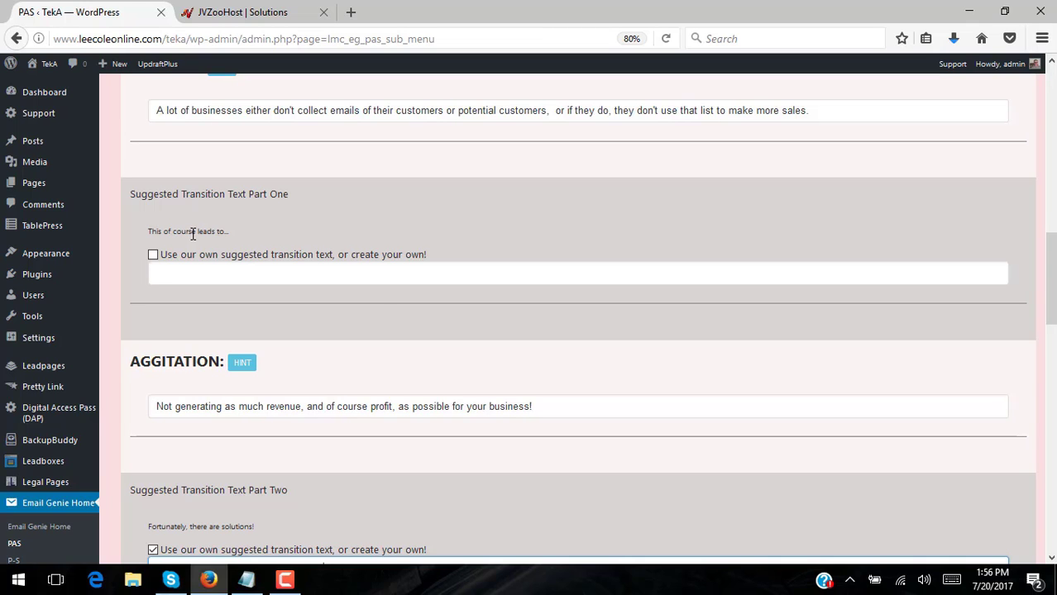
pyautogui.scroll(-3, 377, 302)
pyautogui.scroll(-4, 461, 414)
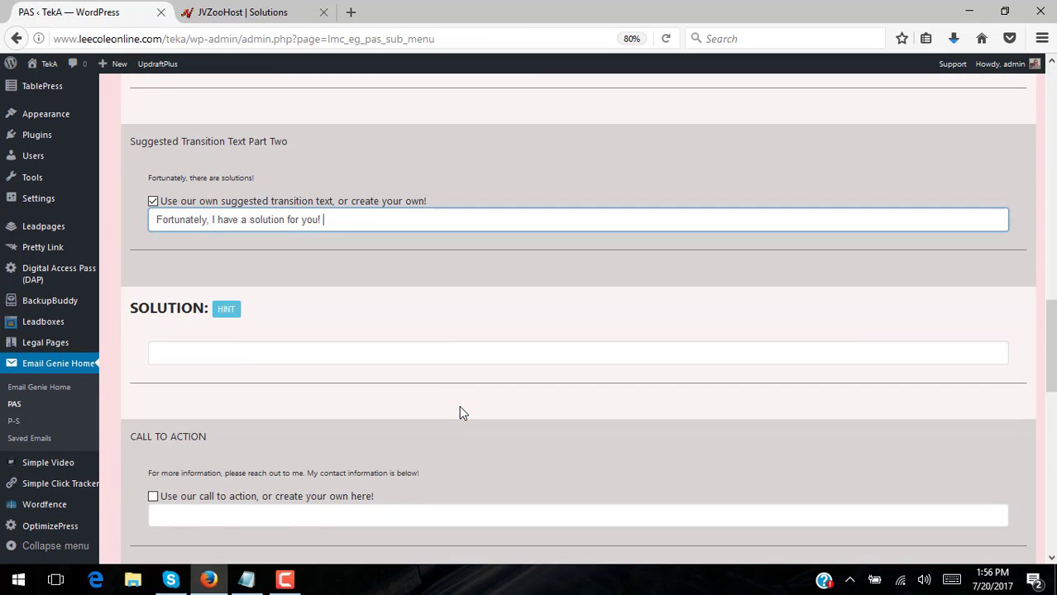
# Paste the copied sentence into Solution, then replace it with 'I actually help businesses just like yours with all facets of email marketing.'
pyautogui.click(380, 356)
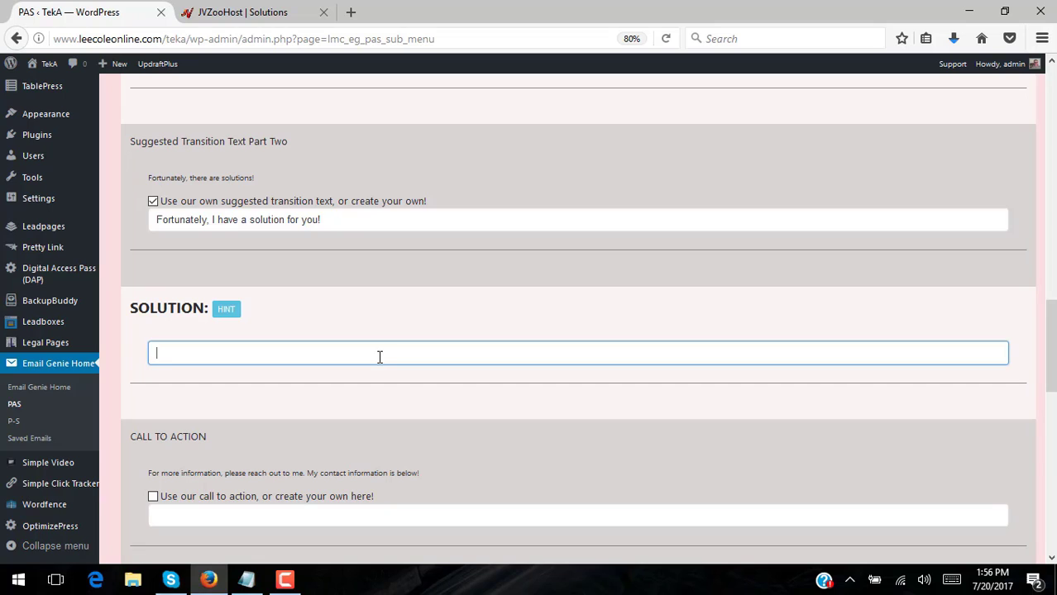
pyautogui.hotkey('ctrl', 'v')
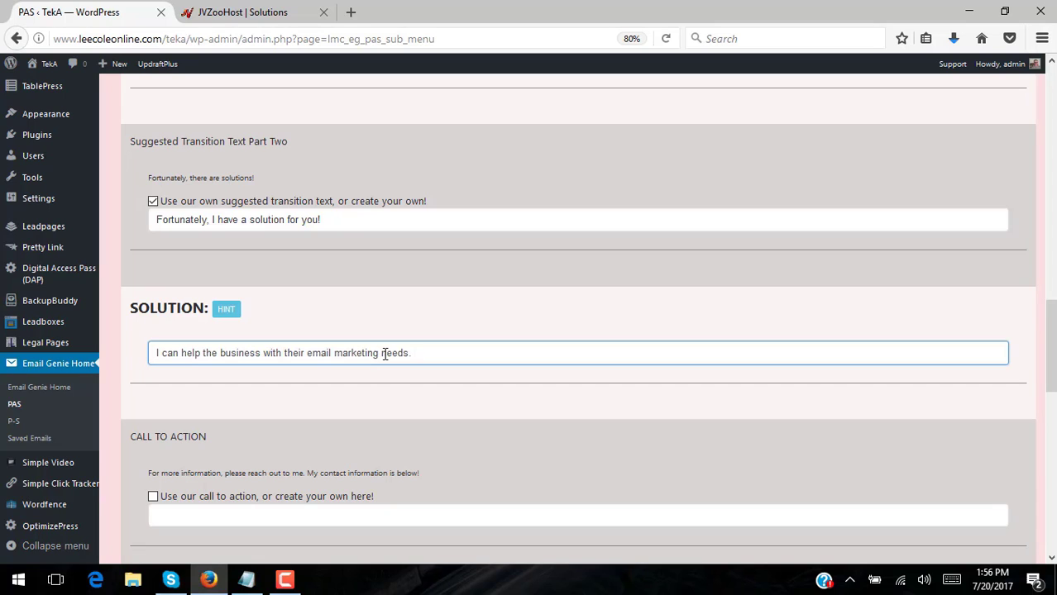
pyautogui.moveTo(438, 348); pyautogui.dragTo(146, 352)
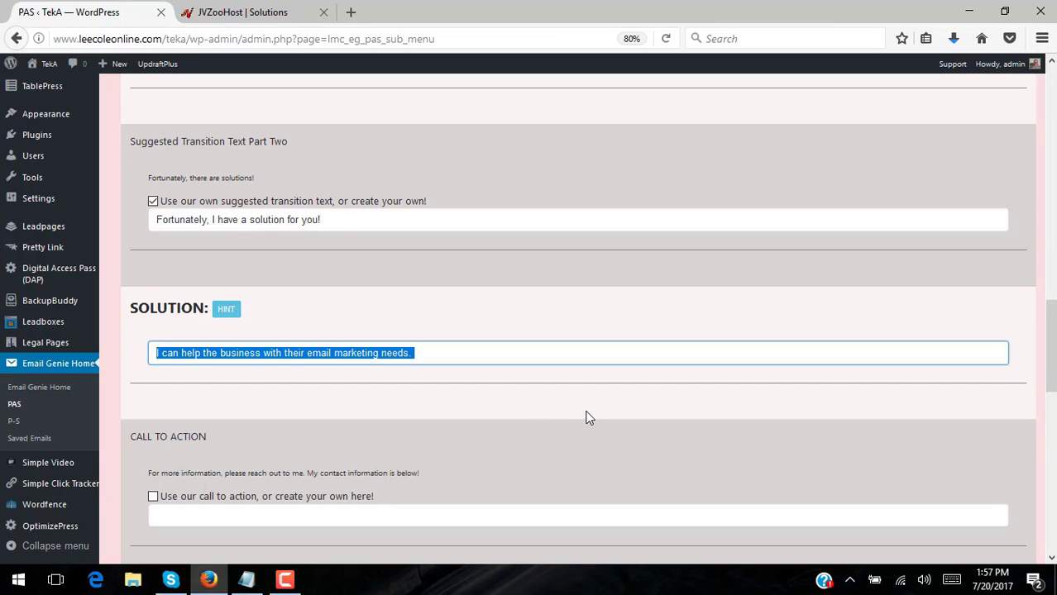
pyautogui.write('I')
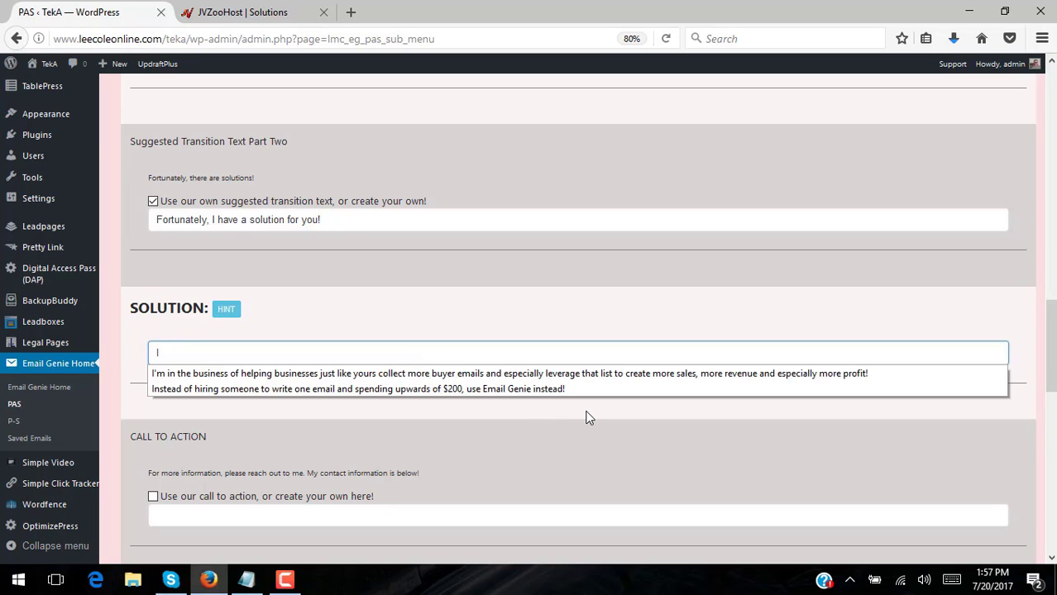
pyautogui.write(' actually h')
pyautogui.write('elp ')
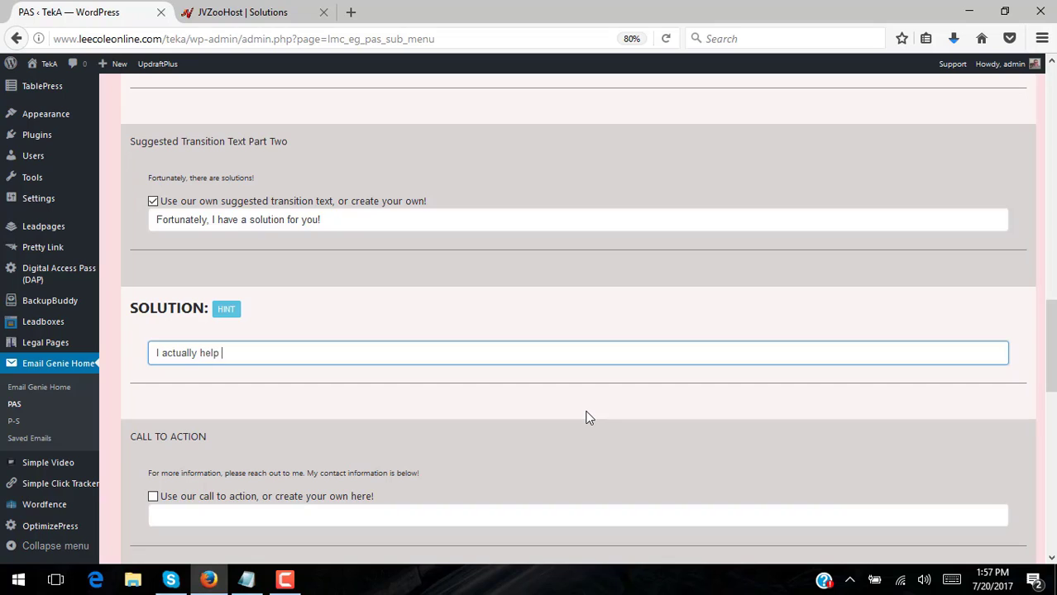
pyautogui.write('businesses just like your')
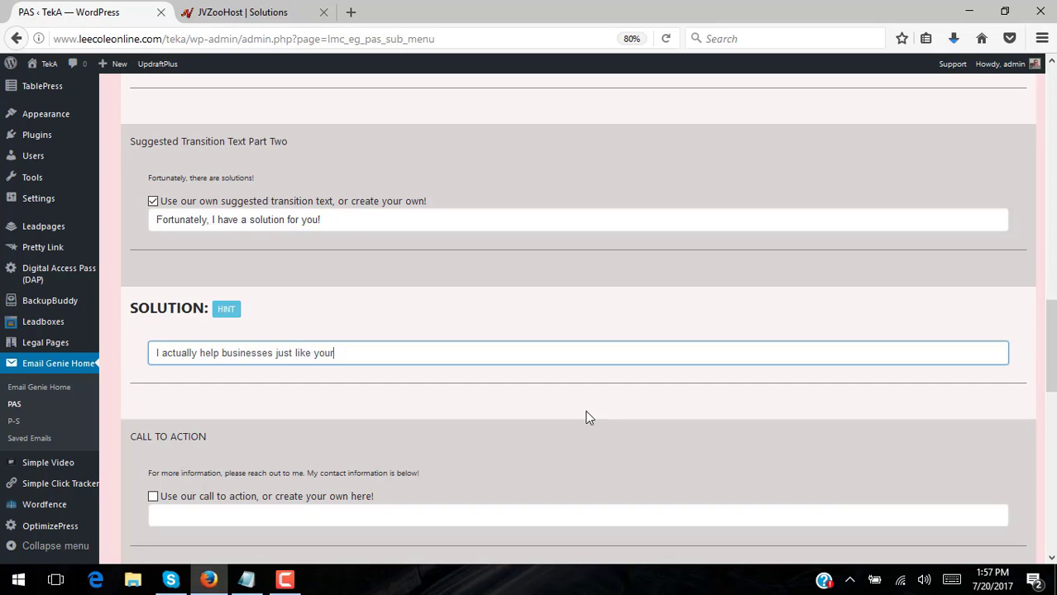
pyautogui.write('s with all facets of')
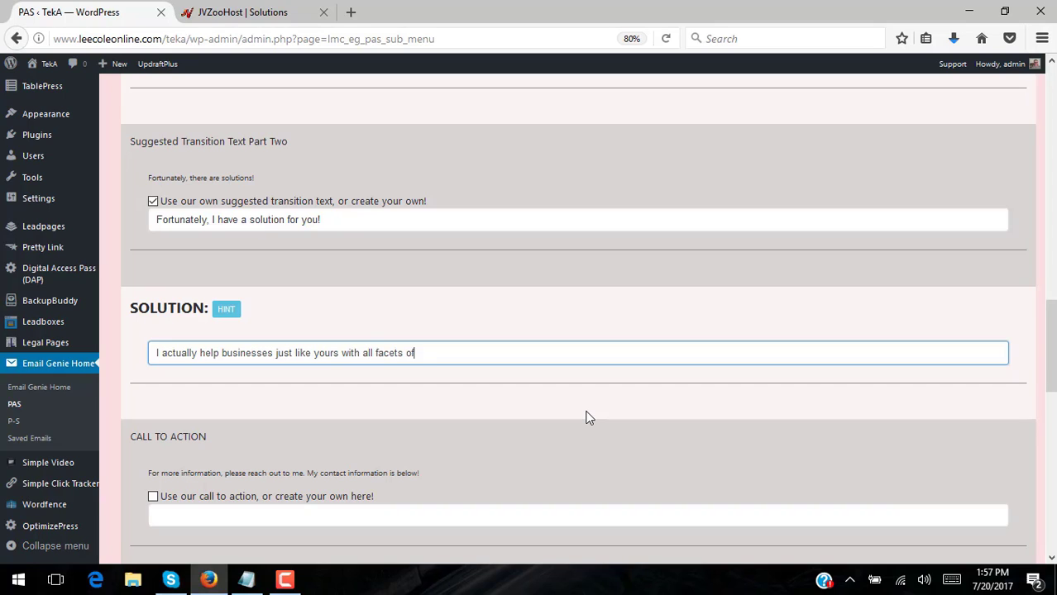
pyautogui.write(' email marketing.')
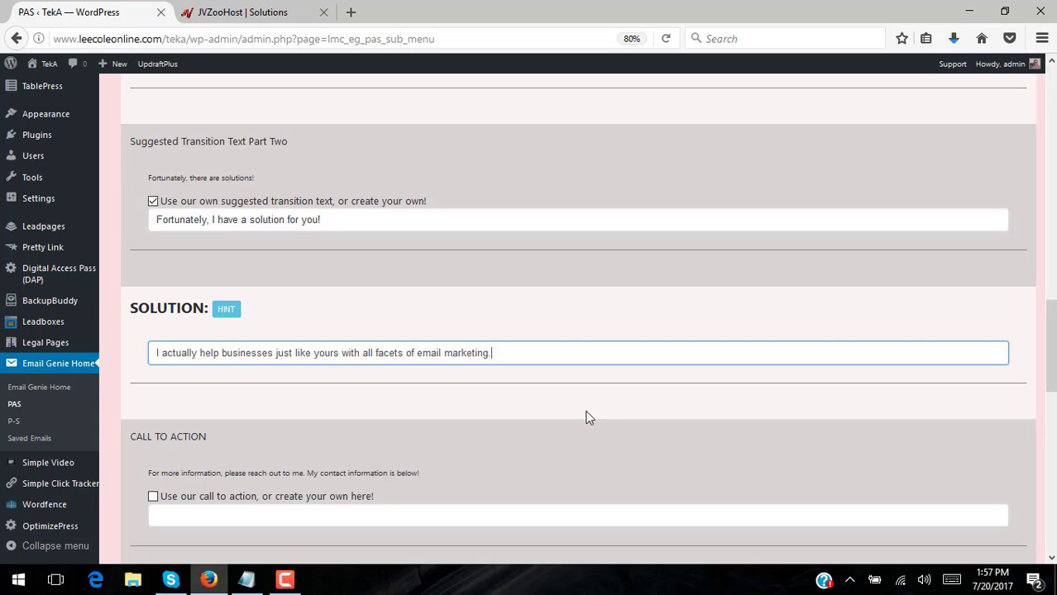
# Choose 'Thank You,' as the email's sign-off
pyautogui.scroll(-3, 586, 418)
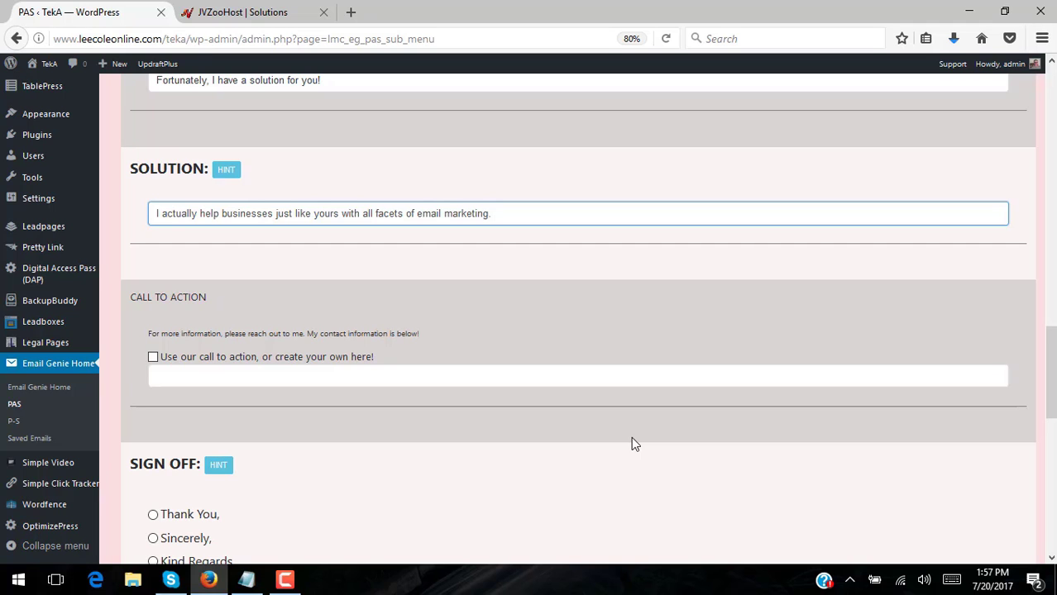
pyautogui.scroll(-3, 632, 439)
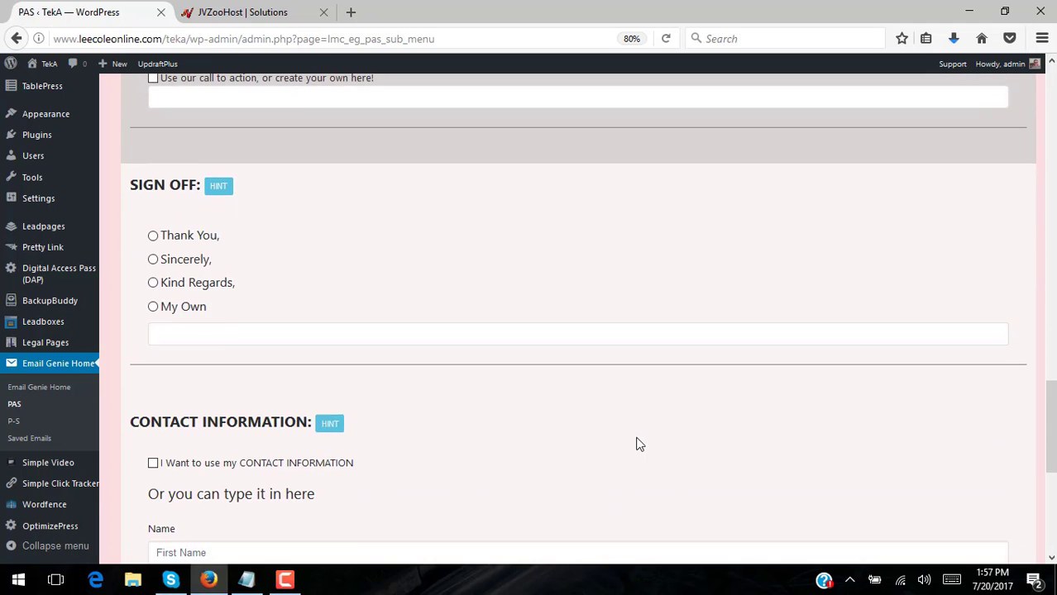
pyautogui.scroll(4, 637, 440)
pyautogui.scroll(-1, 639, 438)
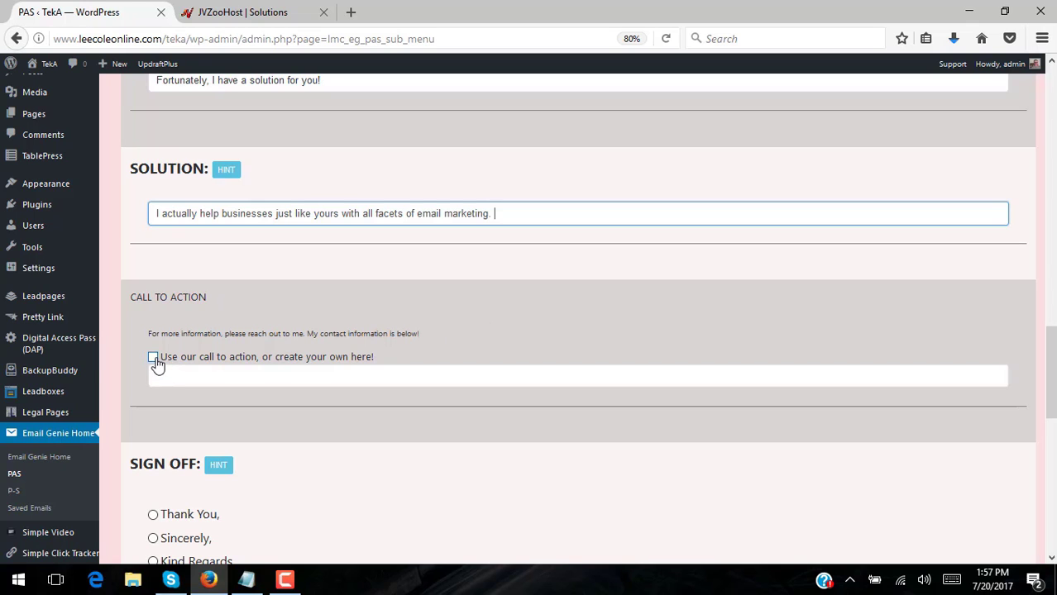
pyautogui.scroll(-3, 403, 353)
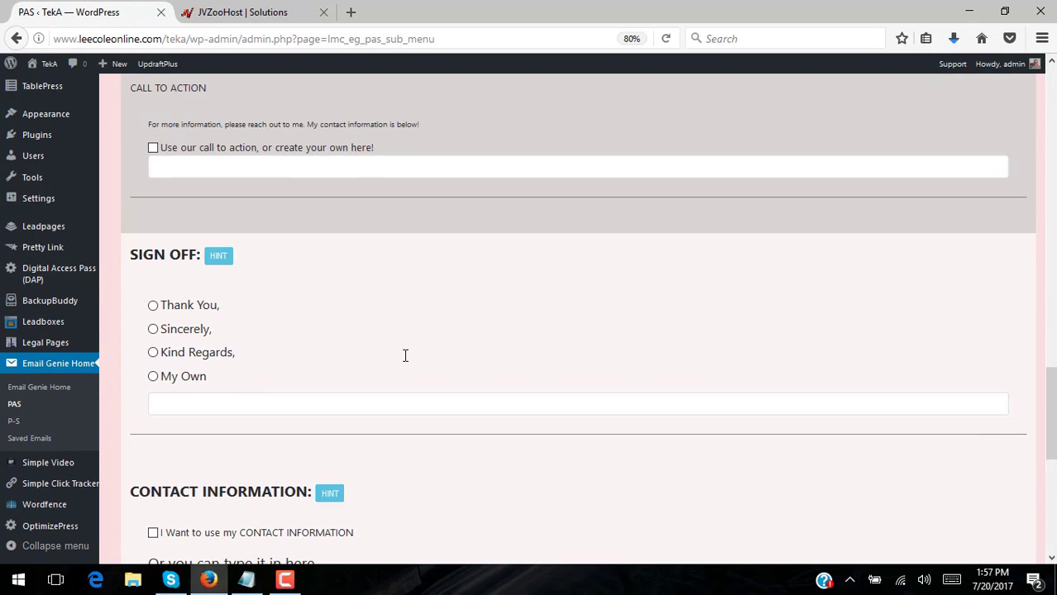
pyautogui.click(153, 307)
# Turn on 'I Want to use my CONTACT INFORMATION' for the email
pyautogui.scroll(-2, 474, 359)
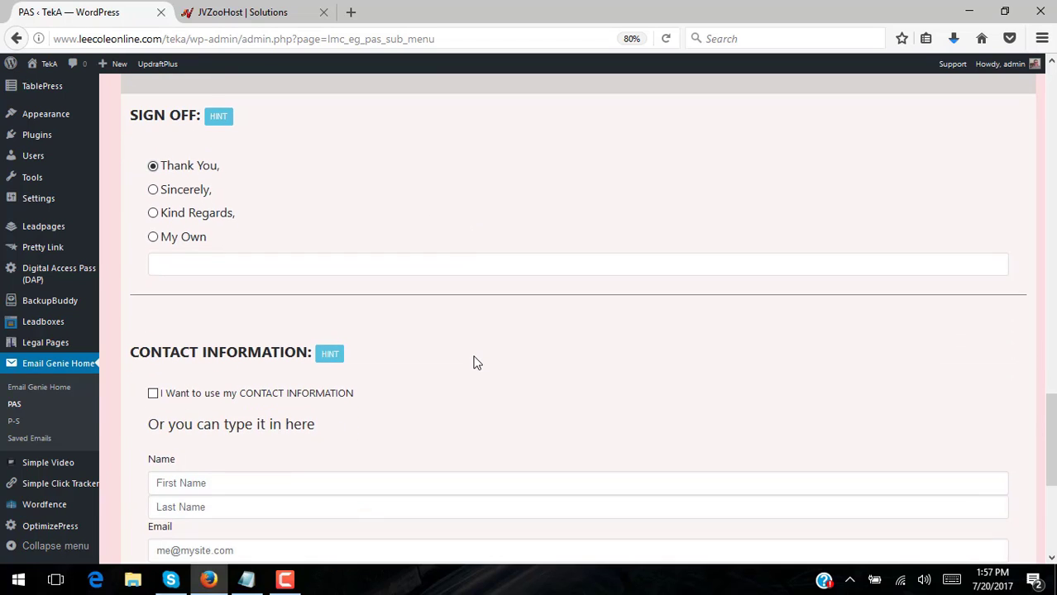
pyautogui.scroll(-2, 475, 362)
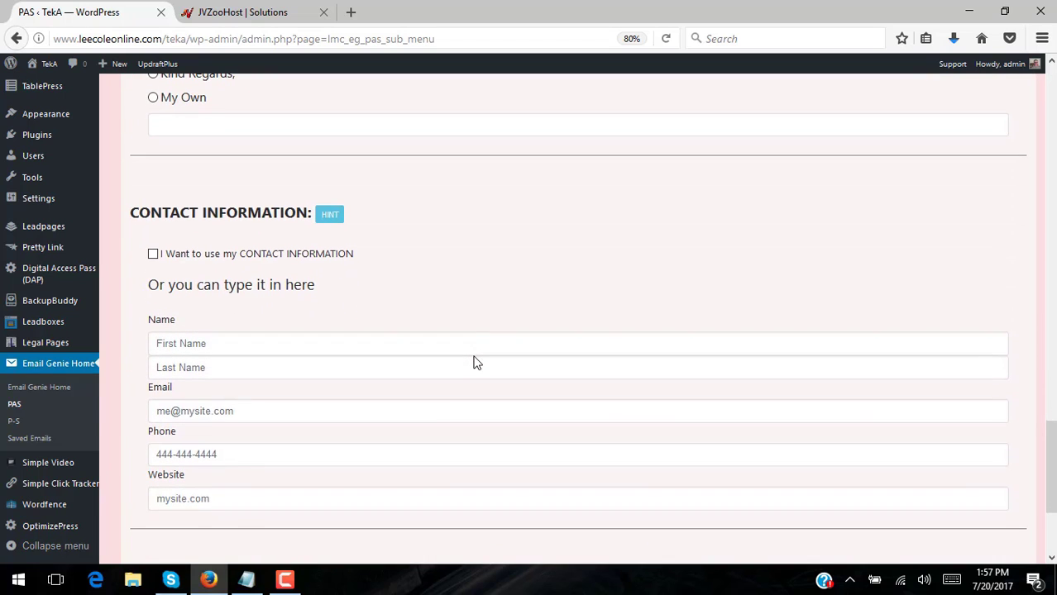
pyautogui.scroll(-2, 475, 363)
pyautogui.scroll(2, 478, 363)
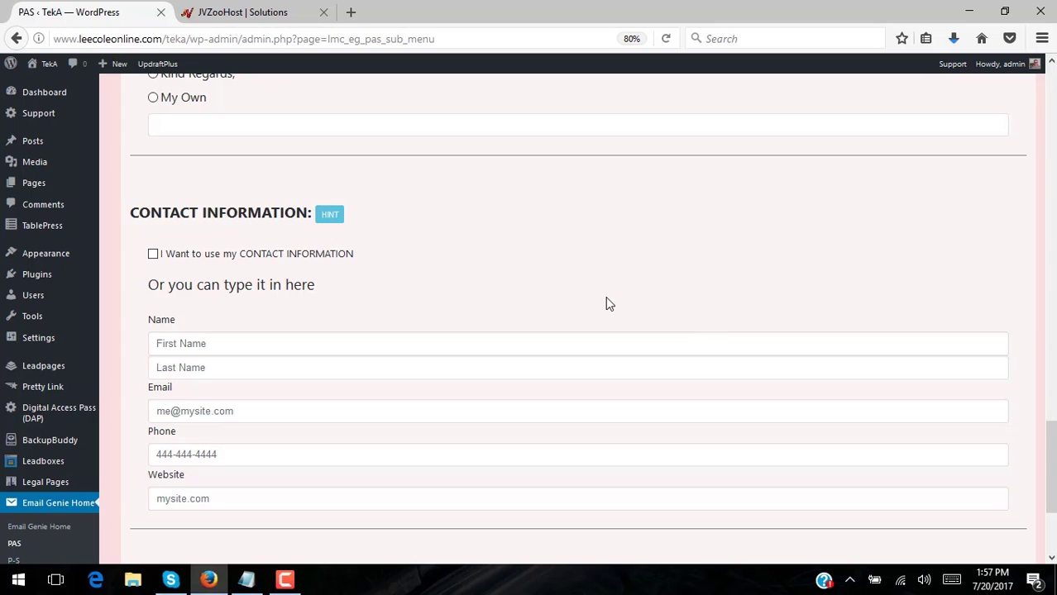
pyautogui.click(154, 256)
pyautogui.scroll(-1, 483, 396)
pyautogui.scroll(-4, 483, 396)
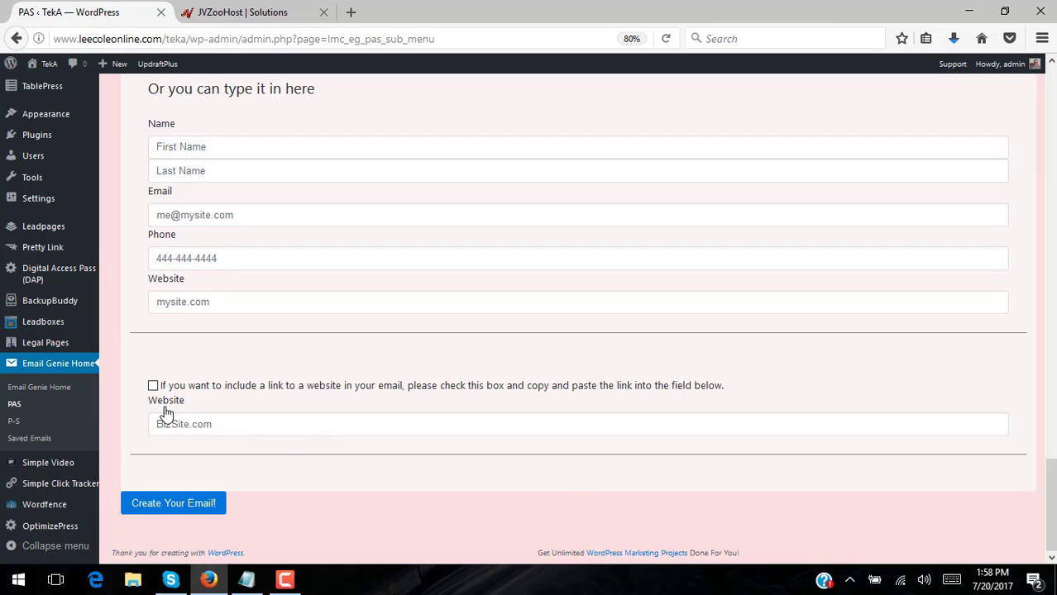
pyautogui.click(153, 385)
pyautogui.click(274, 424)
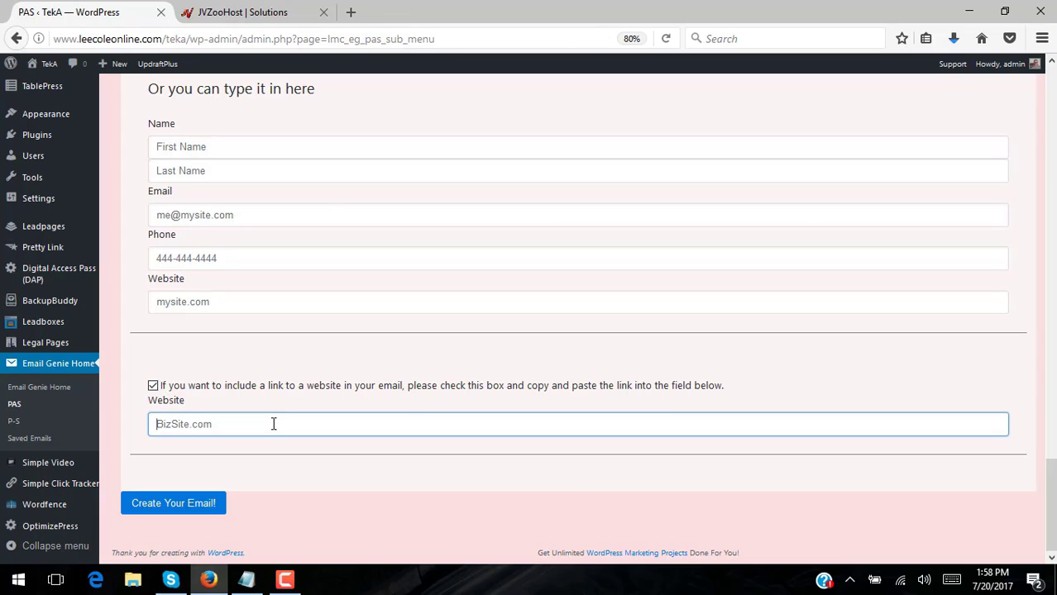
pyautogui.write('www.mysqueezepag')
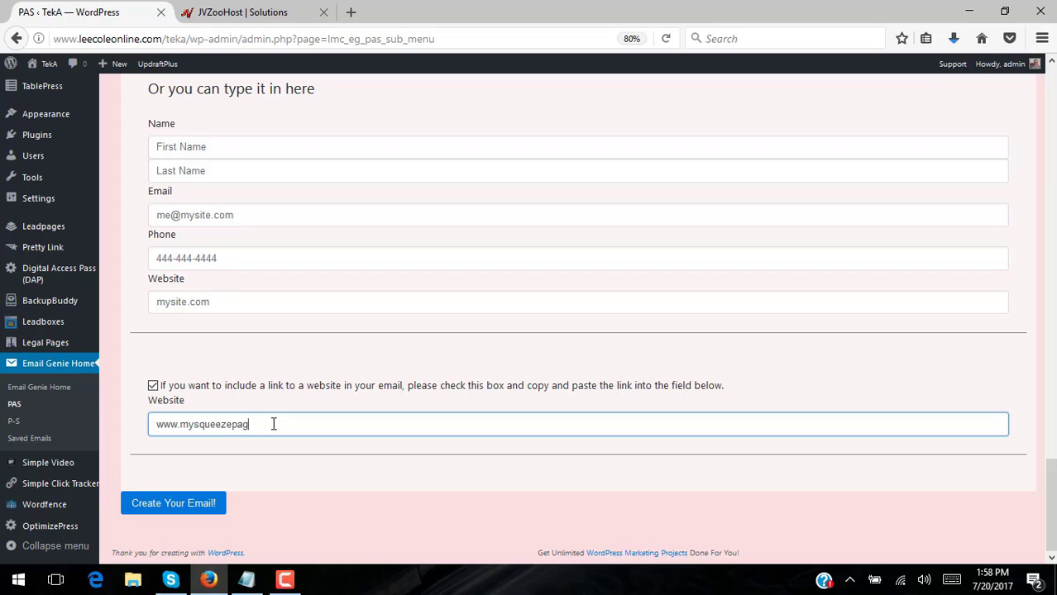
pyautogui.write('e.com')
pyautogui.click(157, 425)
pyautogui.write('http:')
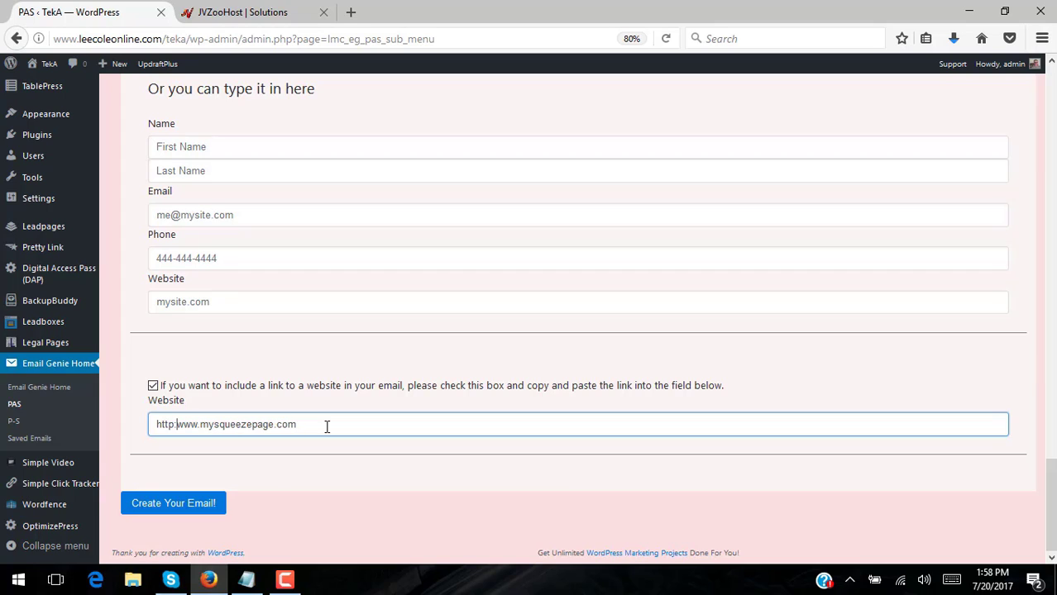
pyautogui.write('//')
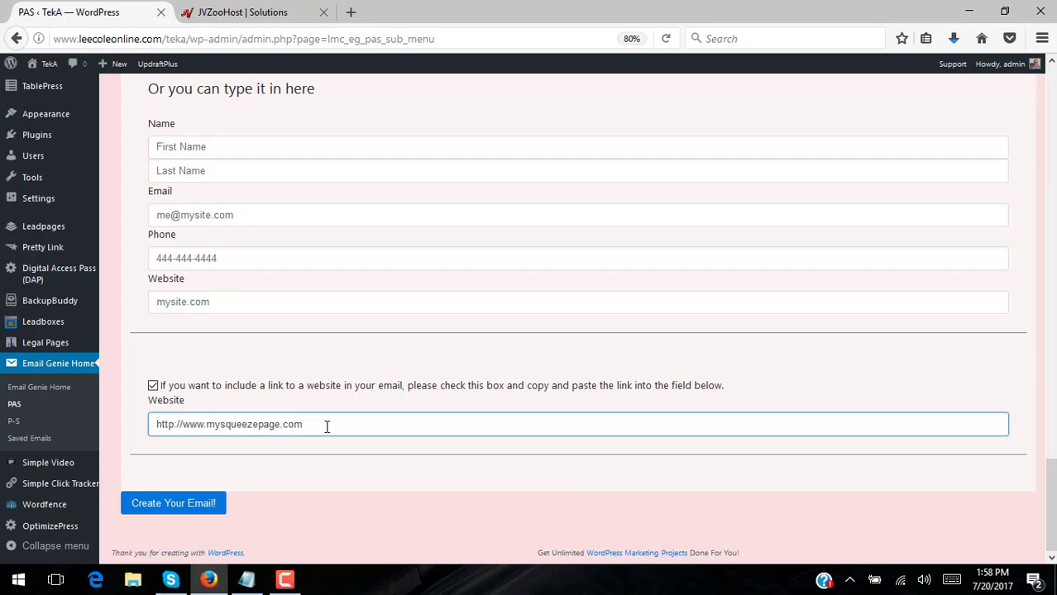
# Create the PAS email with Create Your Email! and copy the entire generated text
pyautogui.click(184, 501)
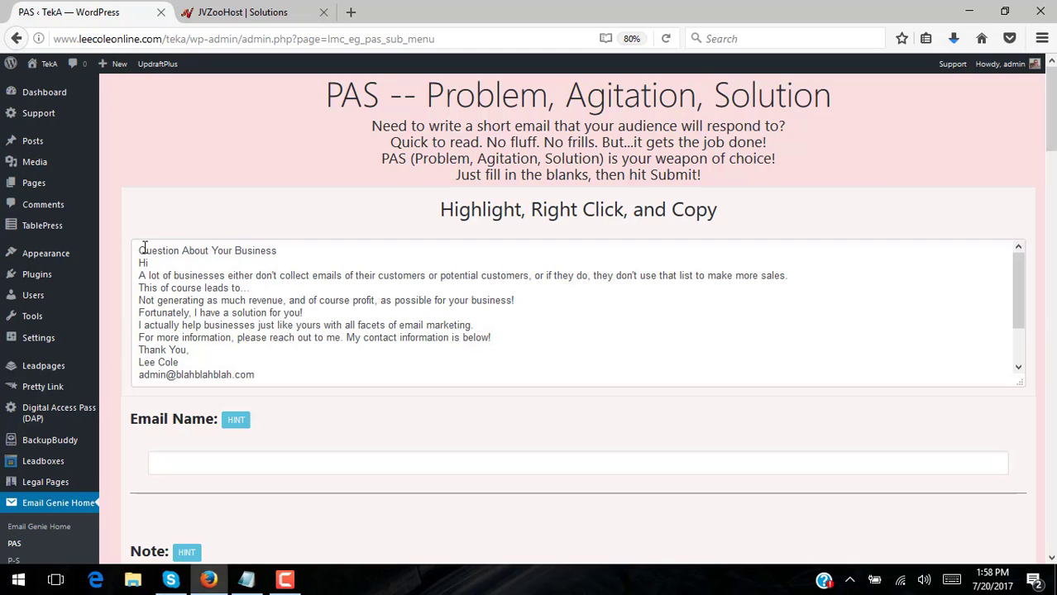
pyautogui.click(1018, 281)
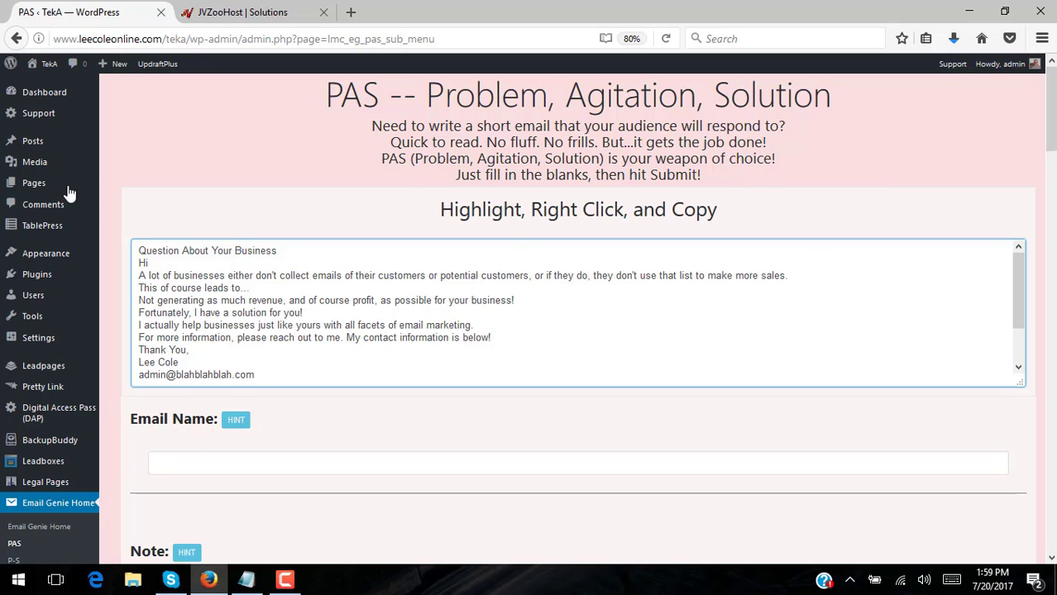
pyautogui.moveTo(139, 250); pyautogui.dragTo(379, 386)
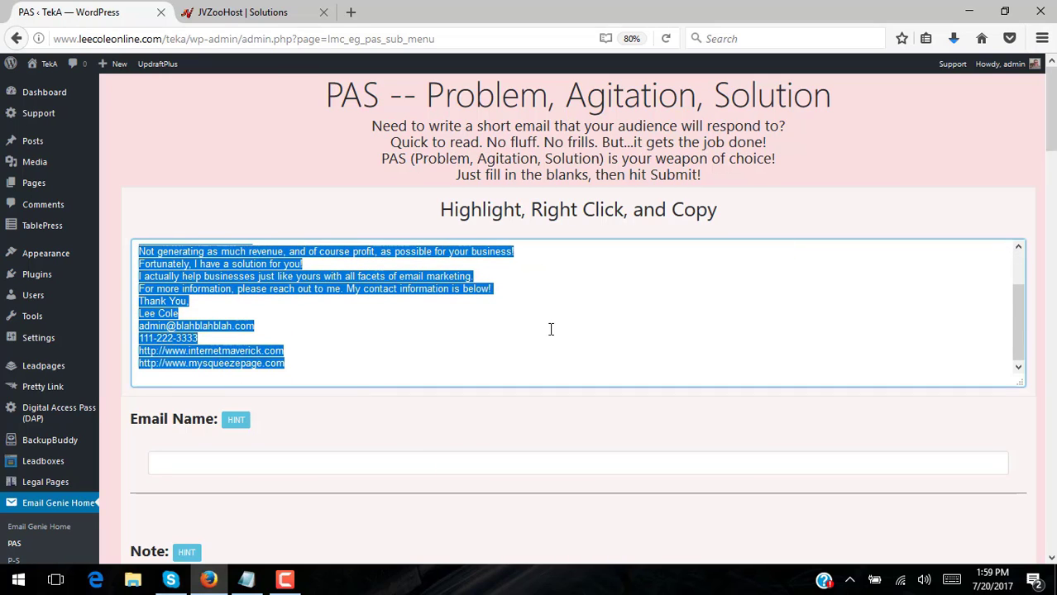
pyautogui.rightClick(215, 286)
pyautogui.click(270, 335)
# Paste the generated email into Notepad below the tire-sale notes
pyautogui.click(246, 578)
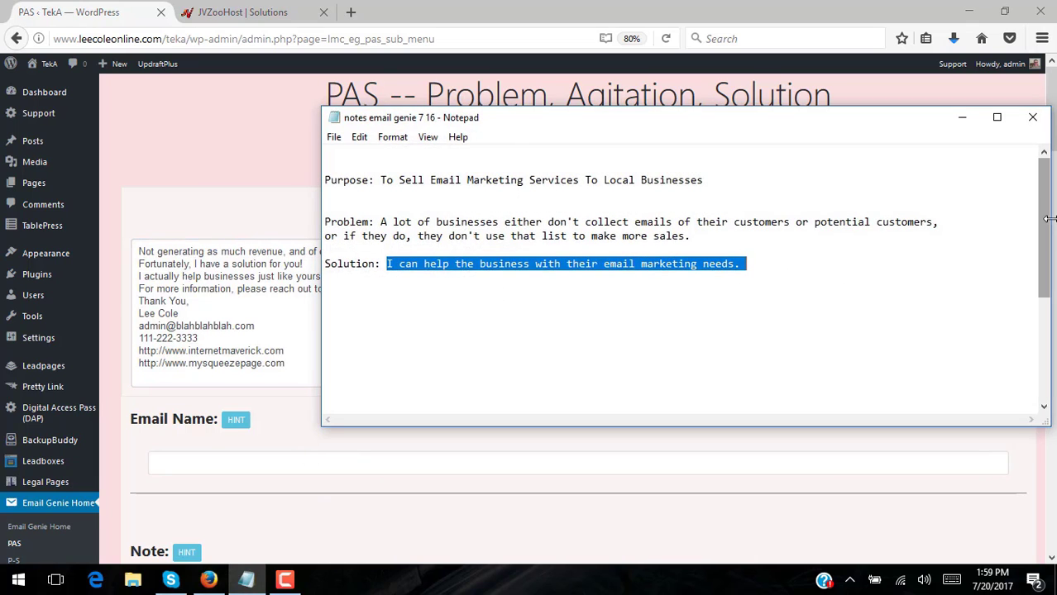
pyautogui.moveTo(1044, 220); pyautogui.dragTo(972, 405)
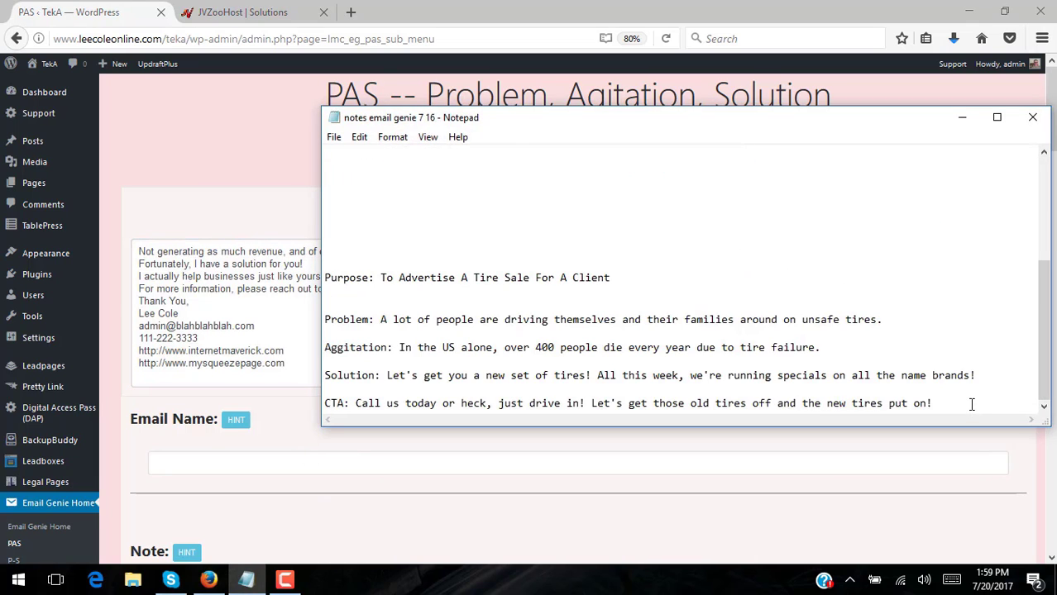
pyautogui.press('Return')
pyautogui.press('Return')
pyautogui.press('Return')
pyautogui.press('Return')
pyautogui.press('Return')
pyautogui.press('Return')
pyautogui.press('Return')
pyautogui.press('Return')
pyautogui.press('Return')
pyautogui.press('Return')
pyautogui.press('Return')
pyautogui.press('Return')
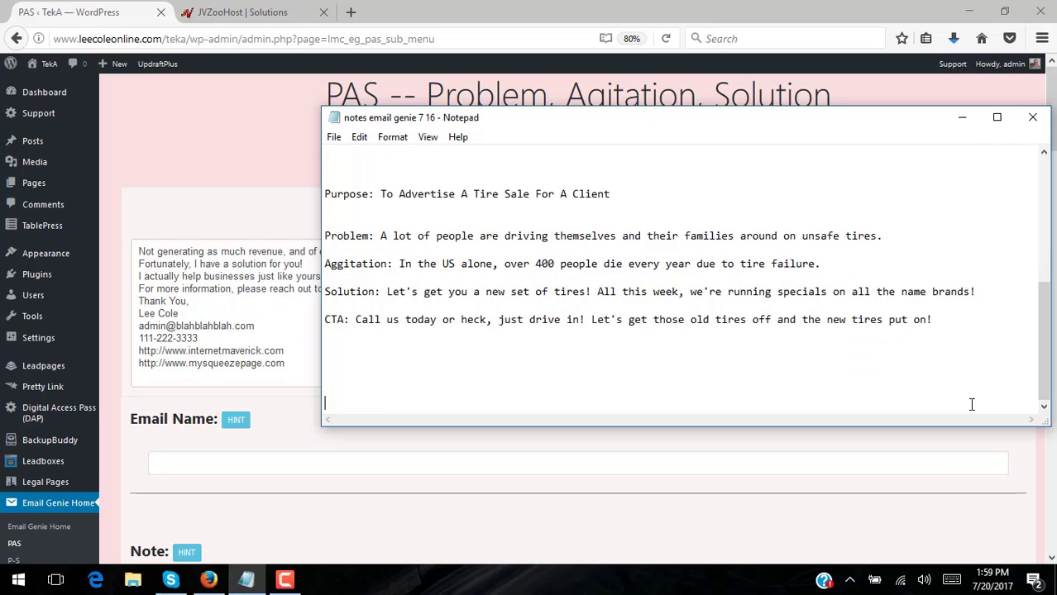
pyautogui.hotkey('ctrl', 'v')
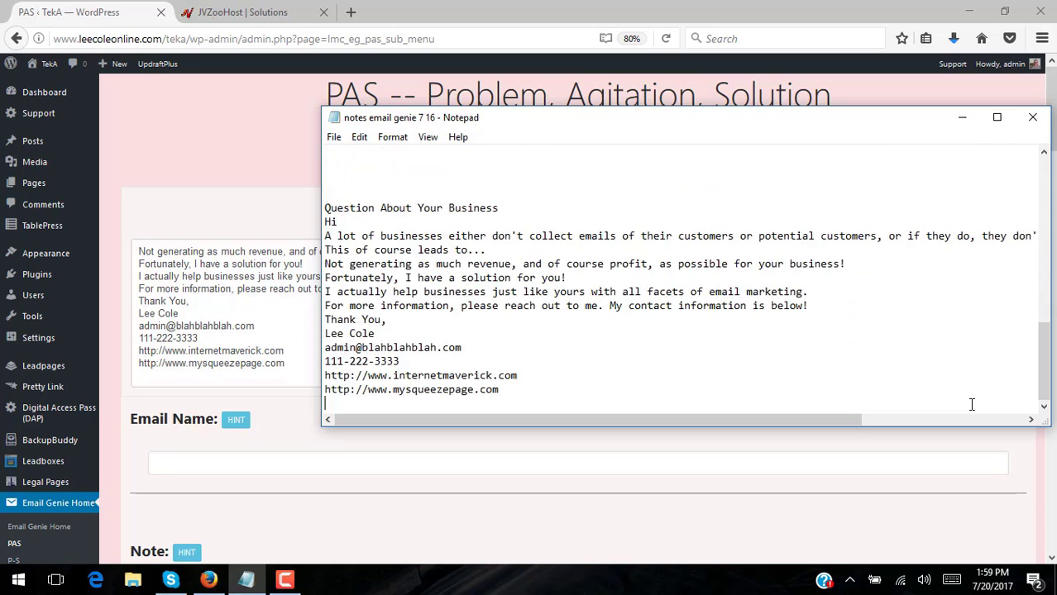
# Add blank lines above and below the email's subject line
pyautogui.click(326, 210)
pyautogui.press('Return')
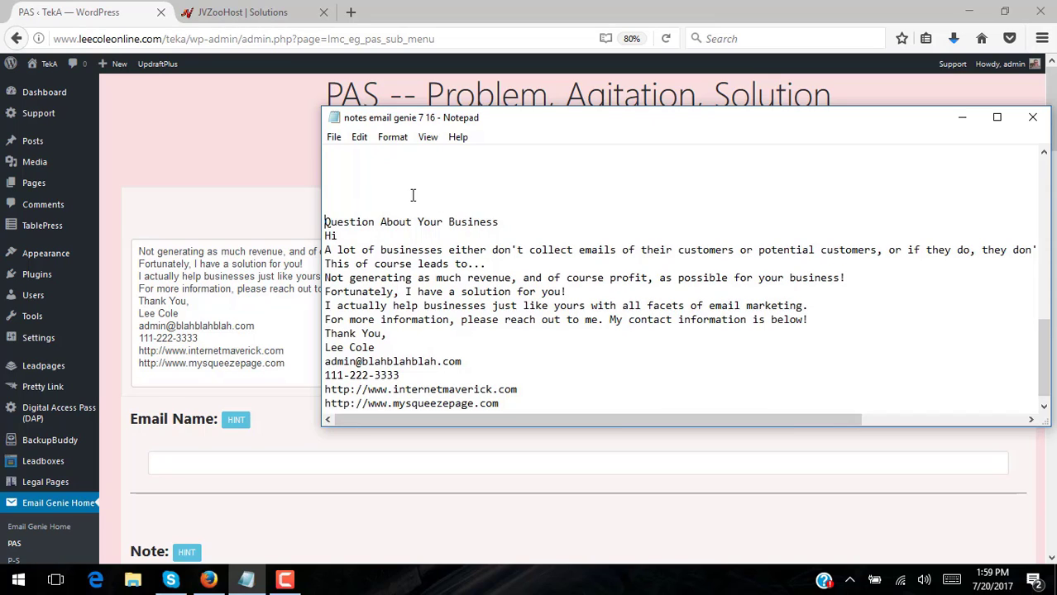
pyautogui.click(501, 222)
pyautogui.press('Return')
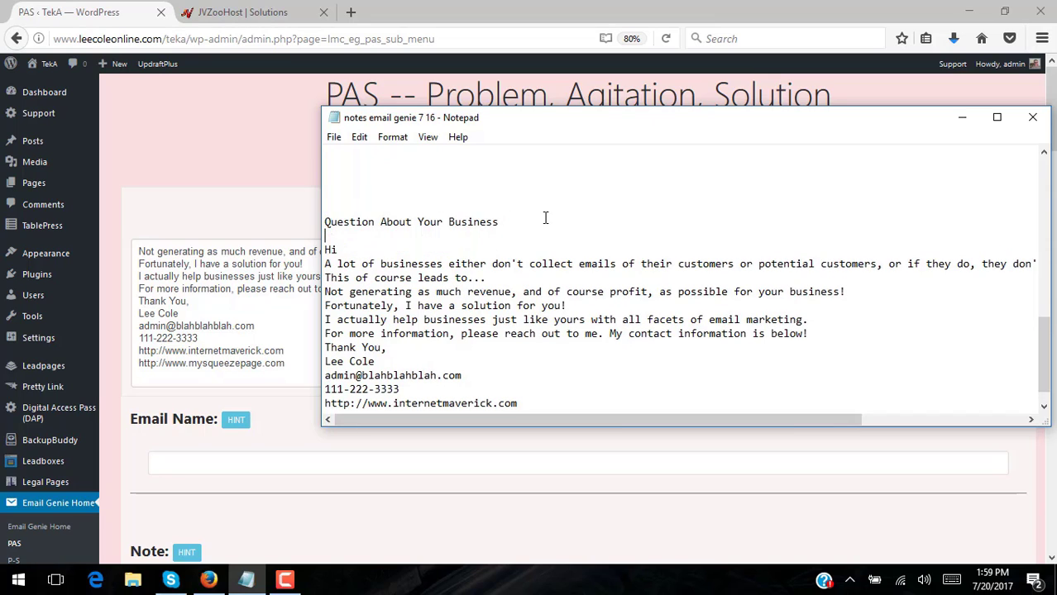
pyautogui.scroll(-1, 537, 263)
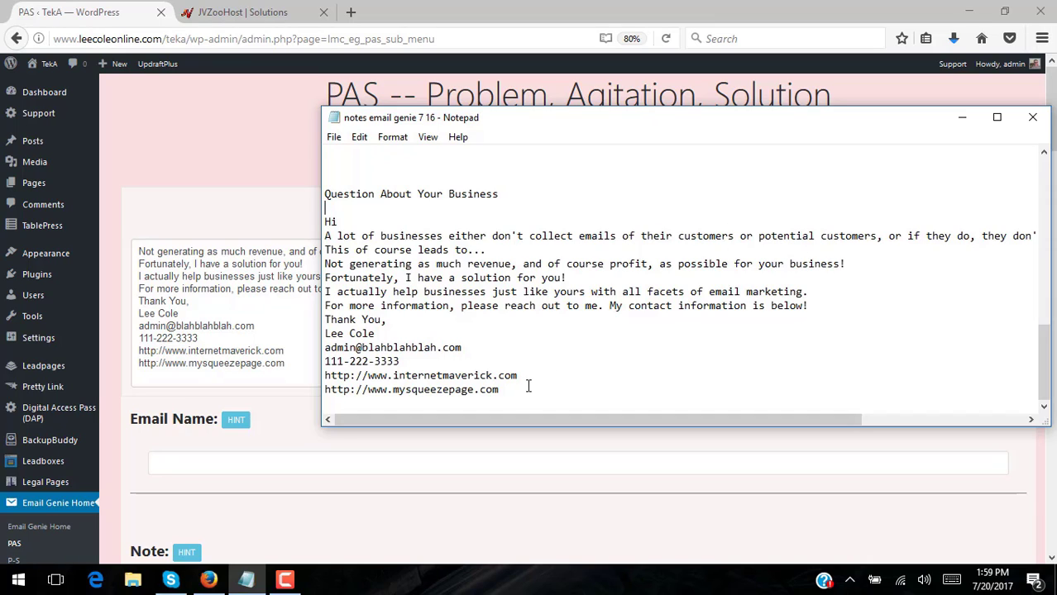
# Copy the squeeze page link at the end of the pasted email
pyautogui.moveTo(519, 387); pyautogui.dragTo(303, 392)
pyautogui.rightClick(370, 393)
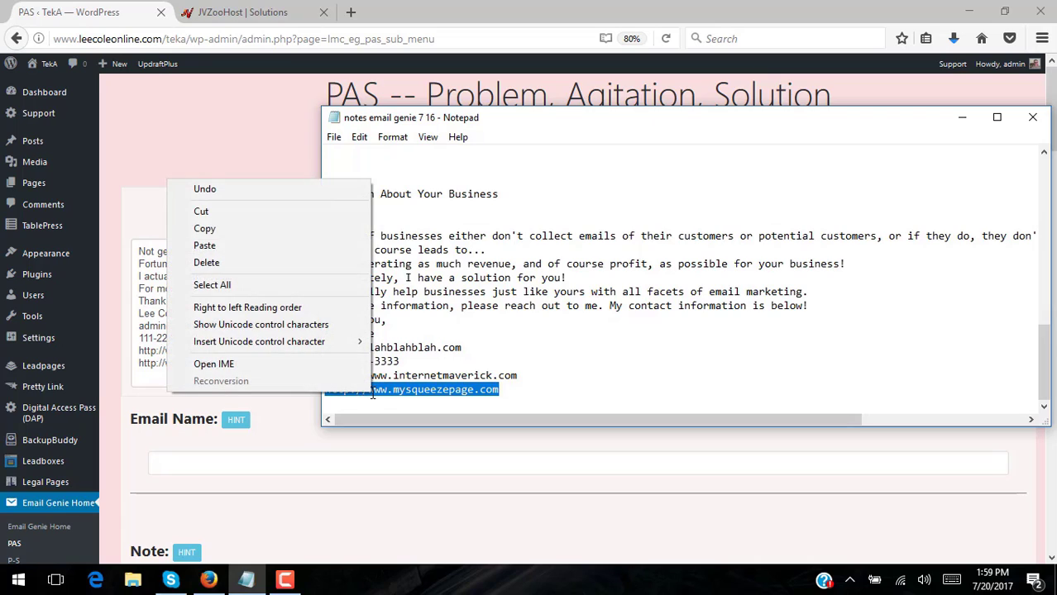
pyautogui.click(204, 229)
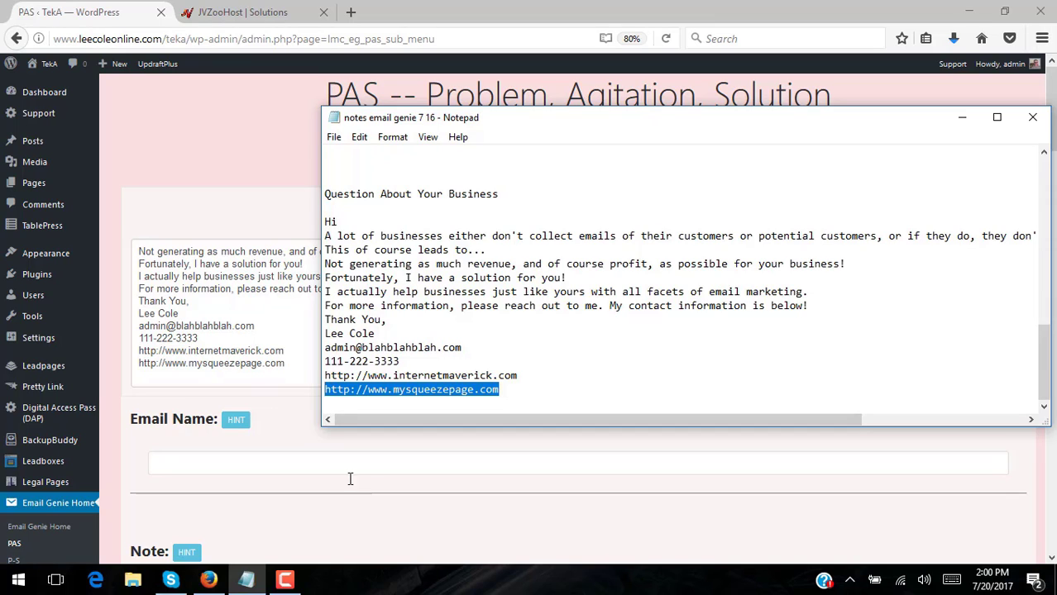
# Scroll the WordPress PAS form down to Call to Action, then bring the notes back in front
pyautogui.click(233, 172)
pyautogui.moveTo(1054, 132); pyautogui.dragTo(1052, 420)
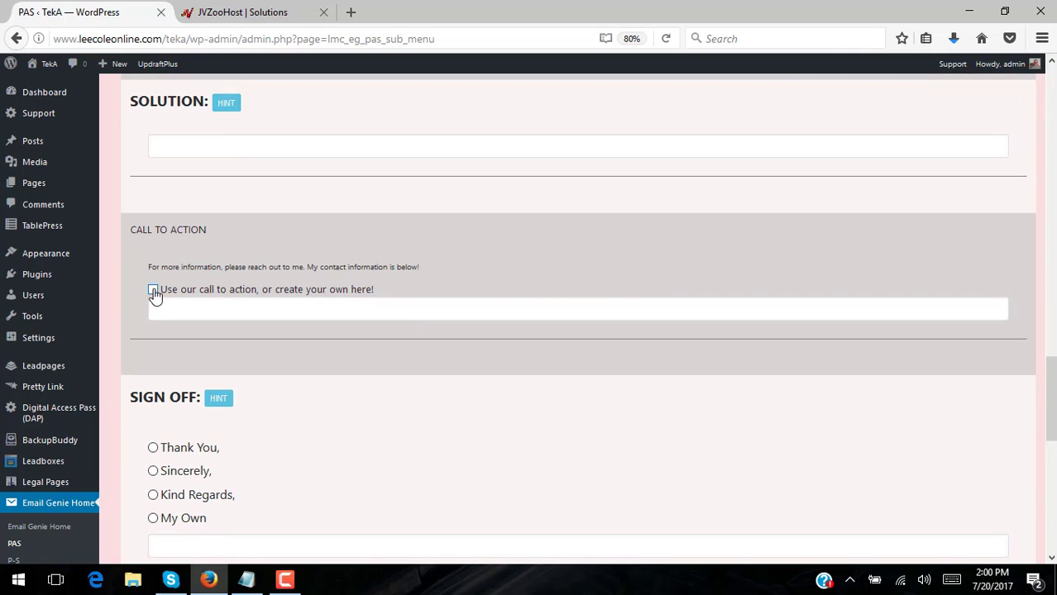
pyautogui.click(246, 580)
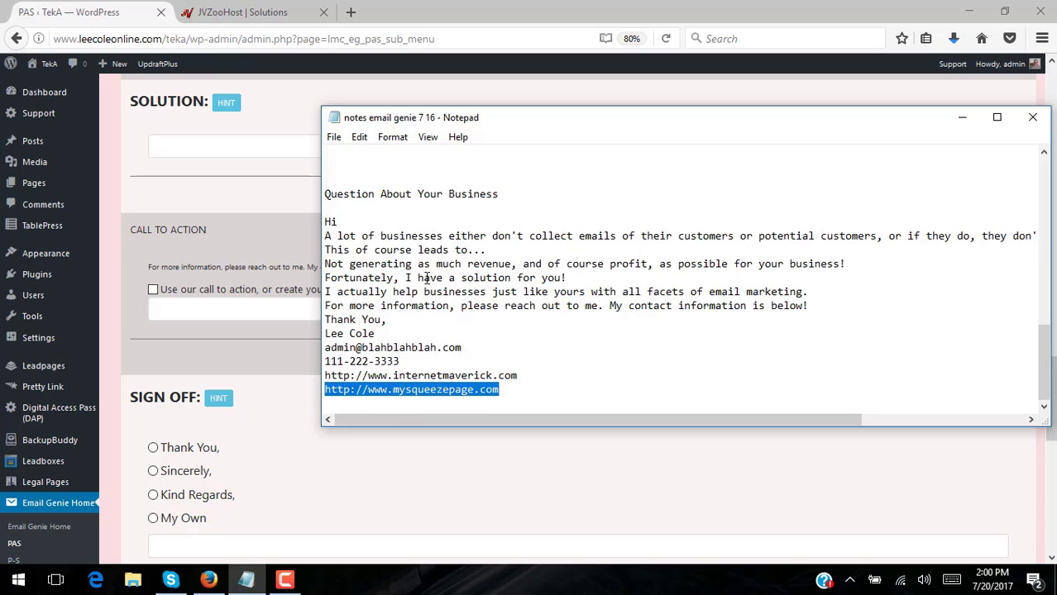
# Move the mysqueezepage URL from the signature to just under the 'information is below!' line
pyautogui.rightClick(443, 397)
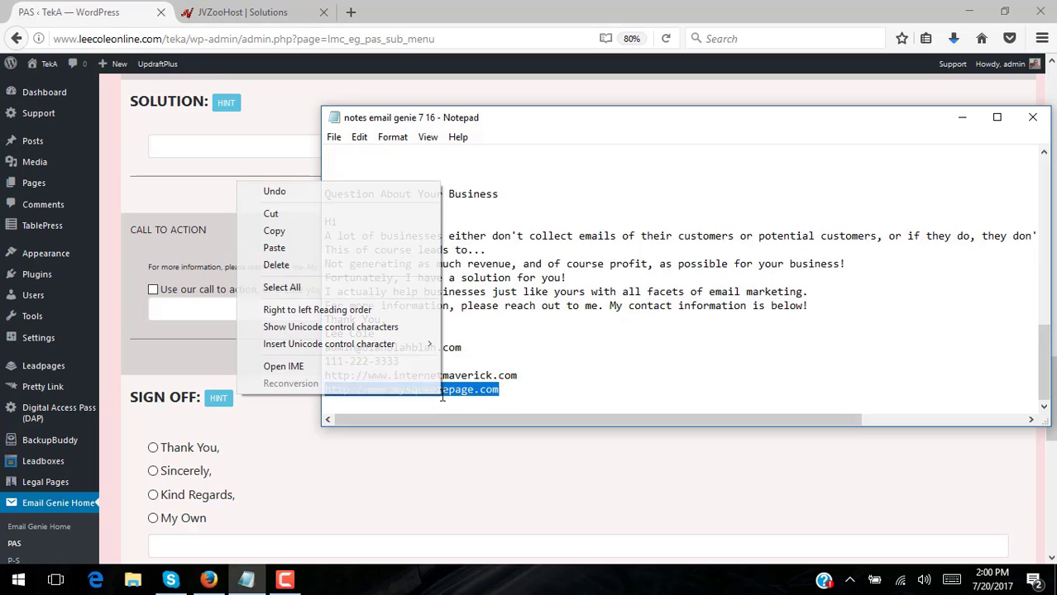
pyautogui.click(308, 211)
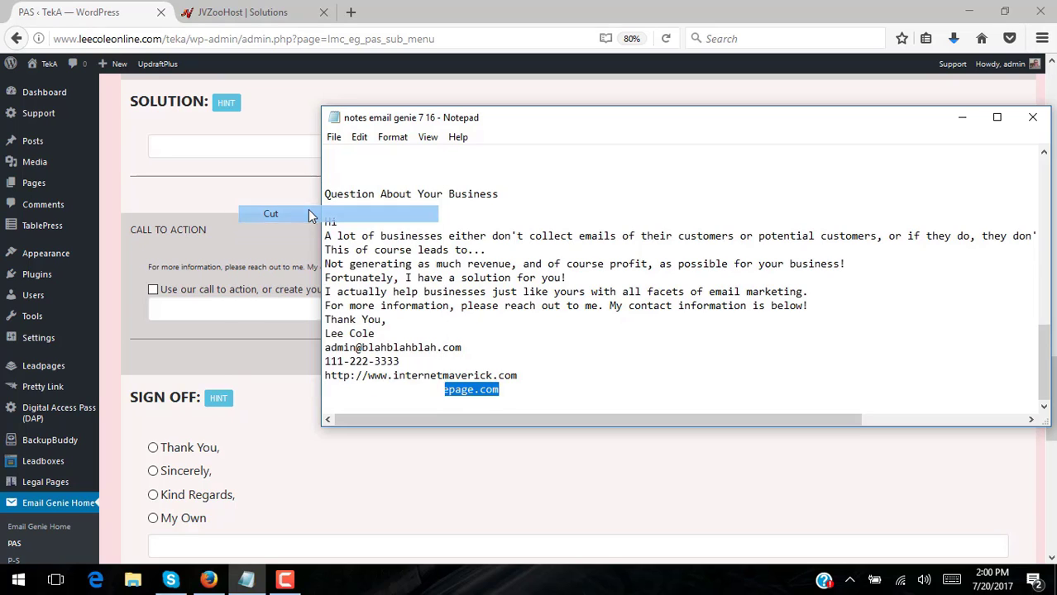
pyautogui.click(810, 300)
pyautogui.press('Return')
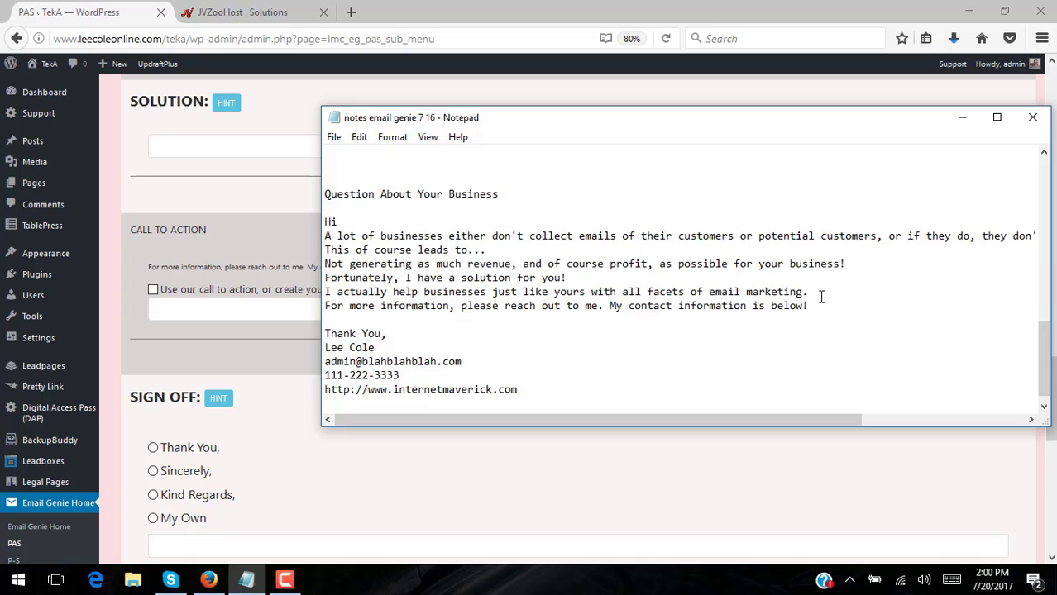
pyautogui.hotkey('ctrl', 'v')
pyautogui.press('Return')
pyautogui.press('Return')
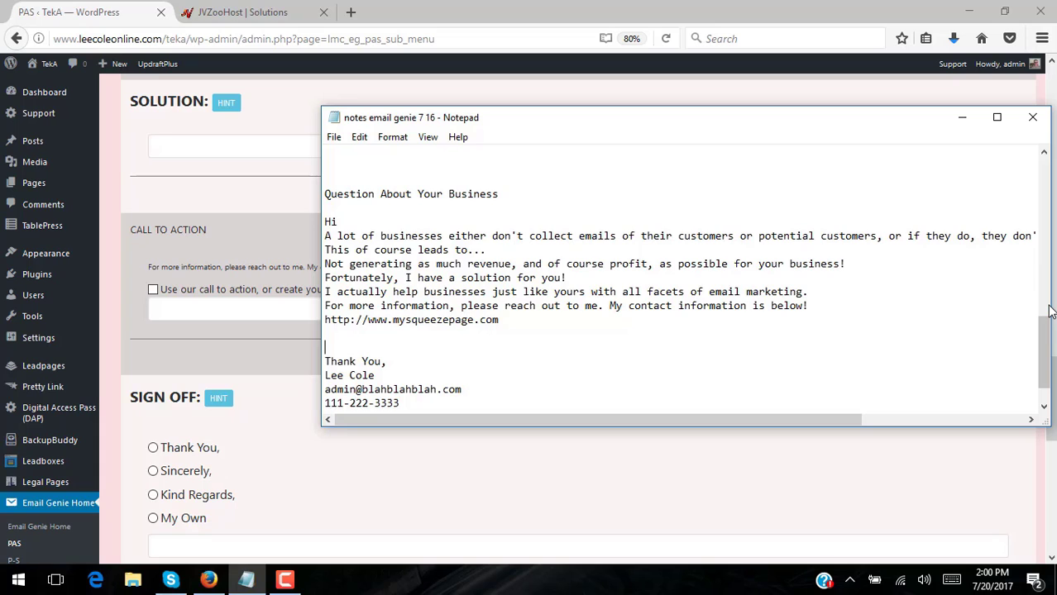
# Insert blank lines after each paragraph of the email body, from the opening paragraph to the call-to-action
pyautogui.click(771, 236)
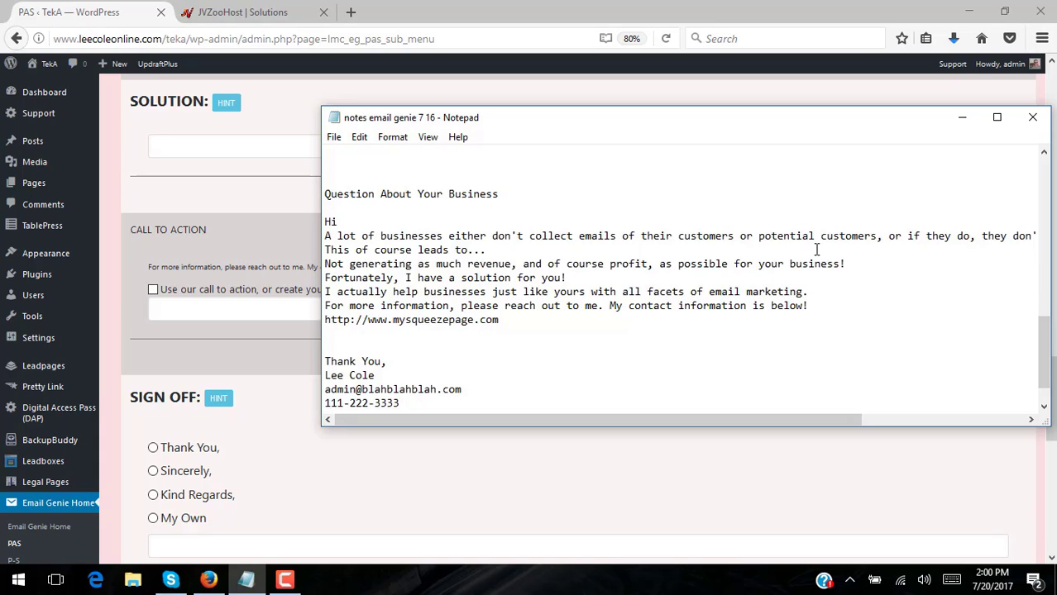
pyautogui.press('End')
pyautogui.press('Return')
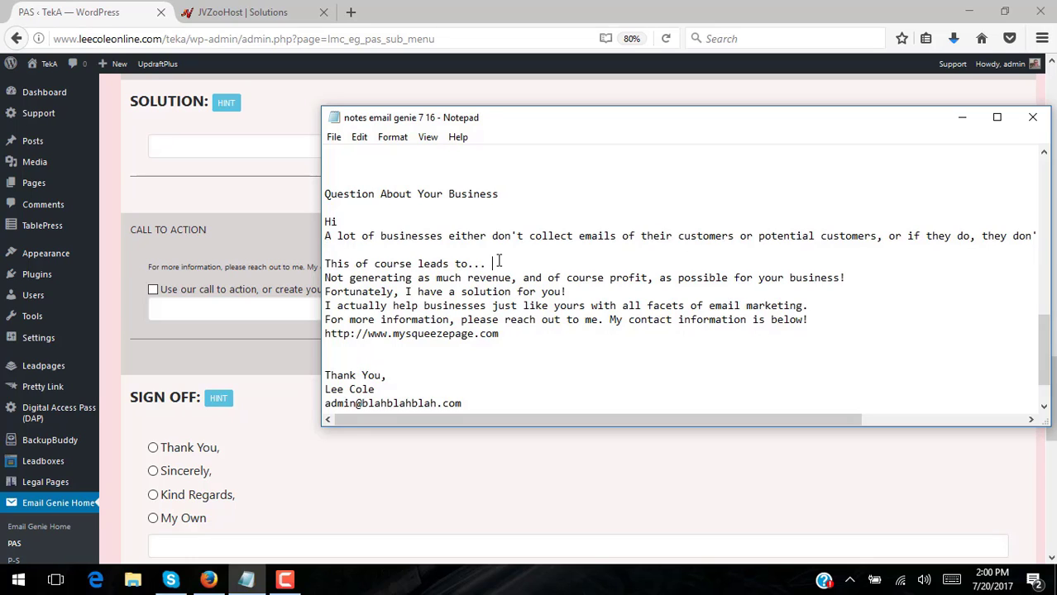
pyautogui.press('Return')
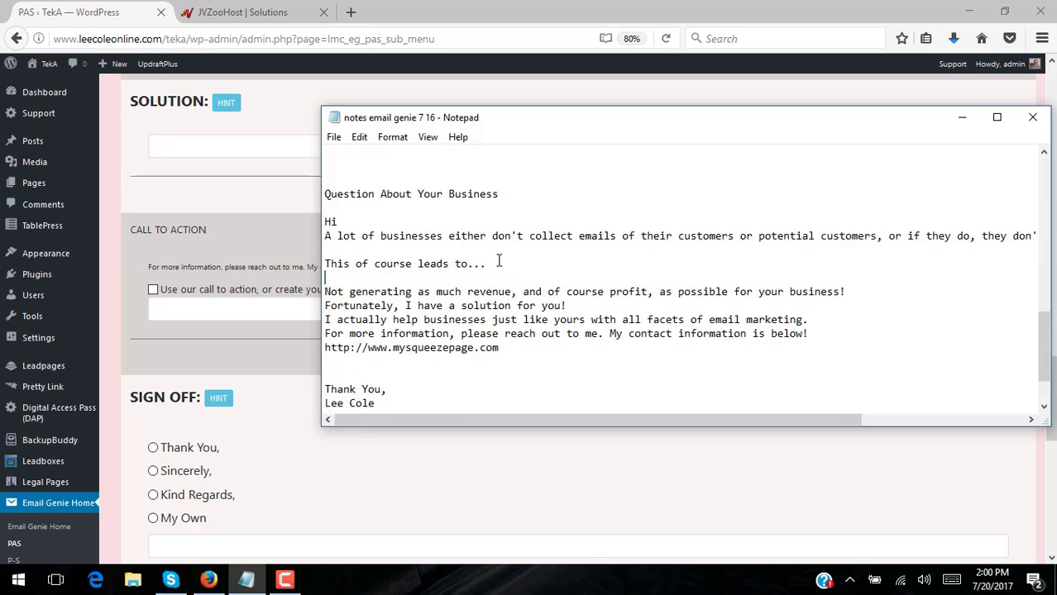
pyautogui.click(856, 290)
pyautogui.press('Return')
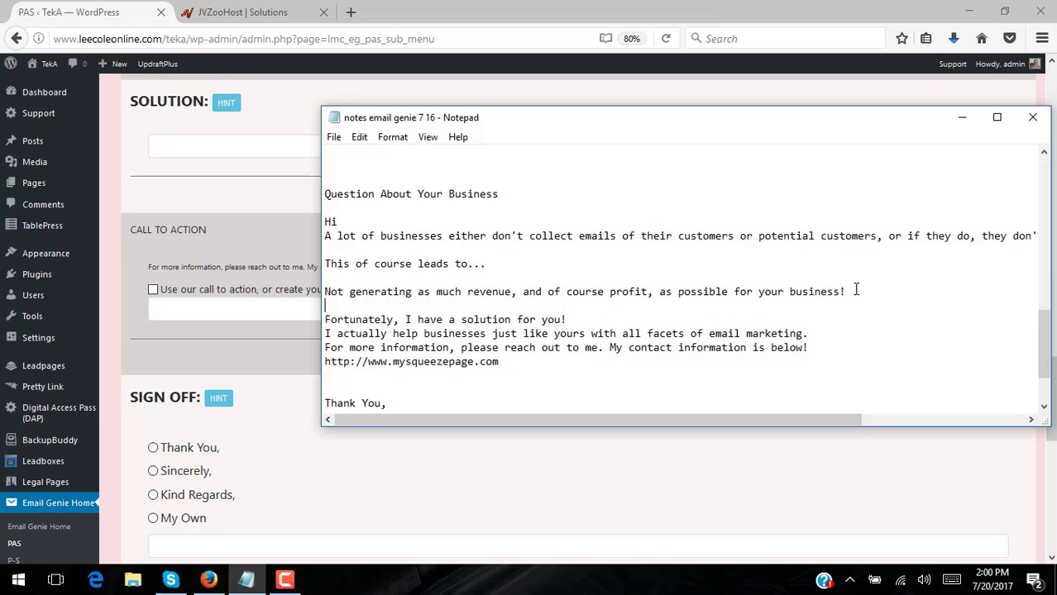
pyautogui.click(611, 321)
pyautogui.press('Return')
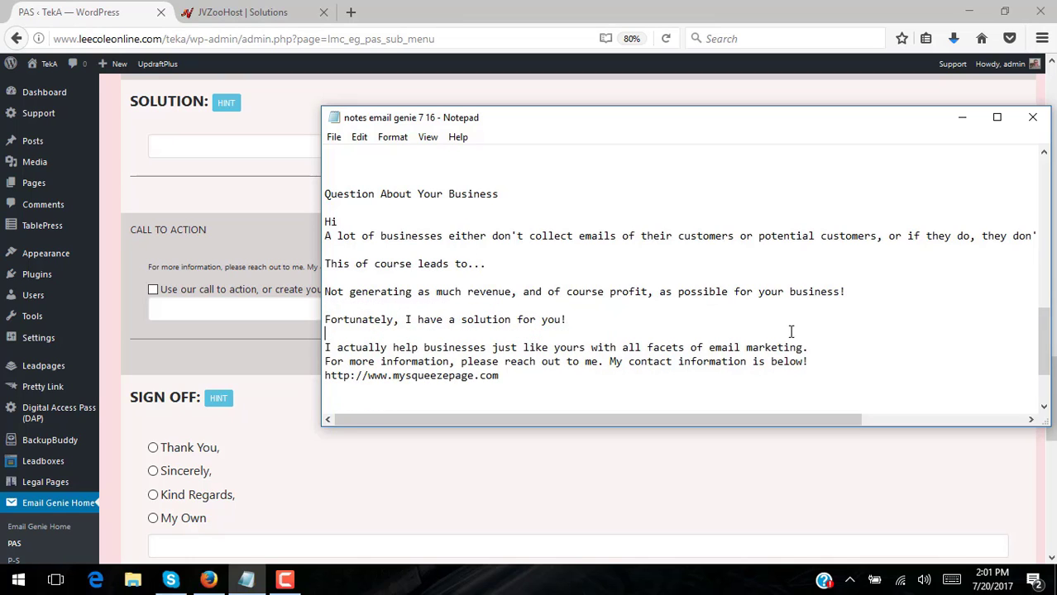
pyautogui.click(829, 347)
pyautogui.press('Return')
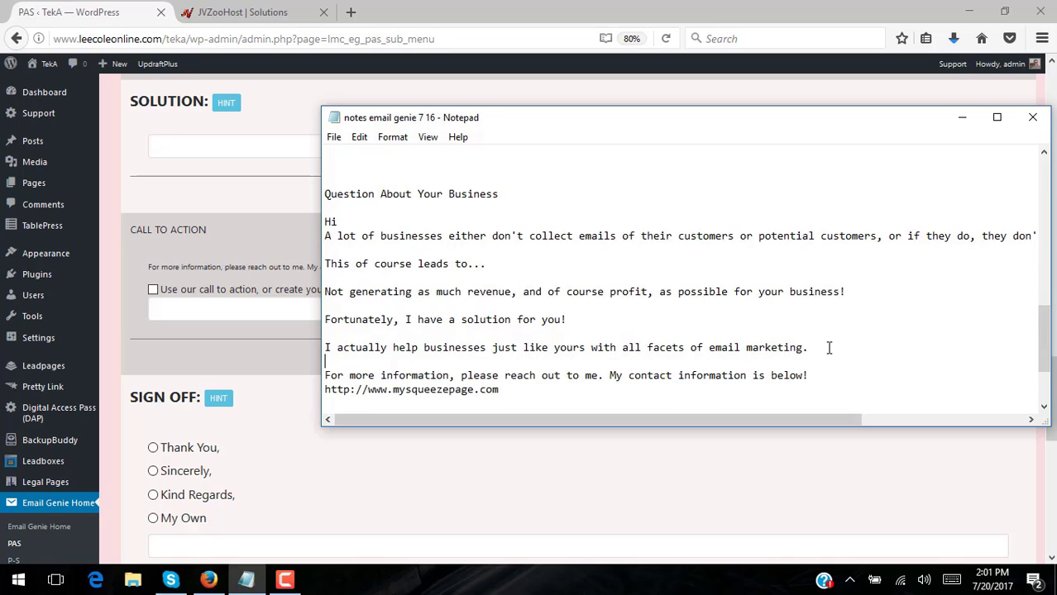
pyautogui.click(831, 372)
pyautogui.press('Return')
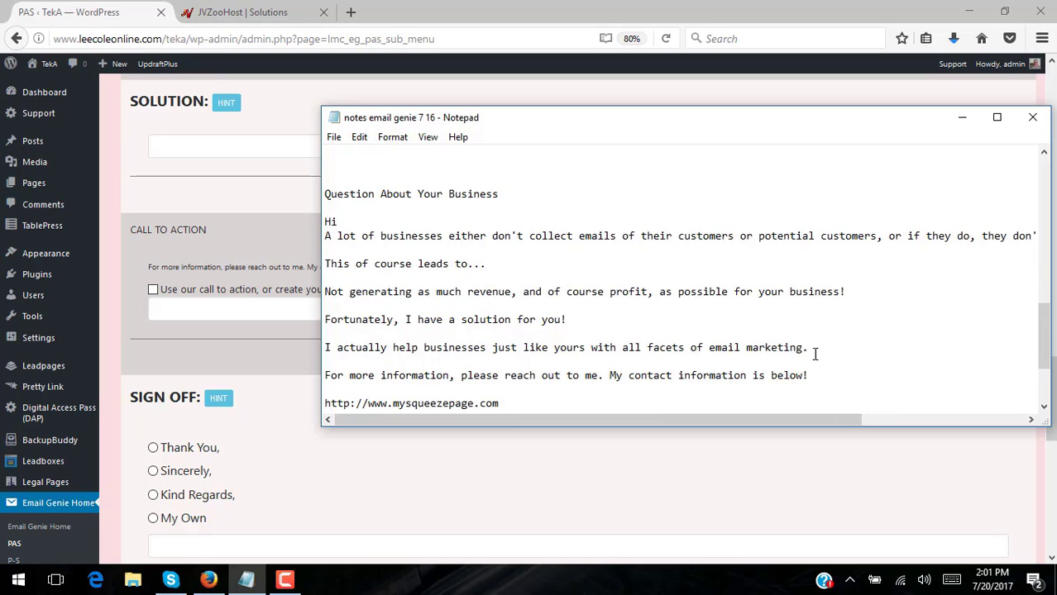
pyautogui.moveTo(724, 120); pyautogui.dragTo(577, 115)
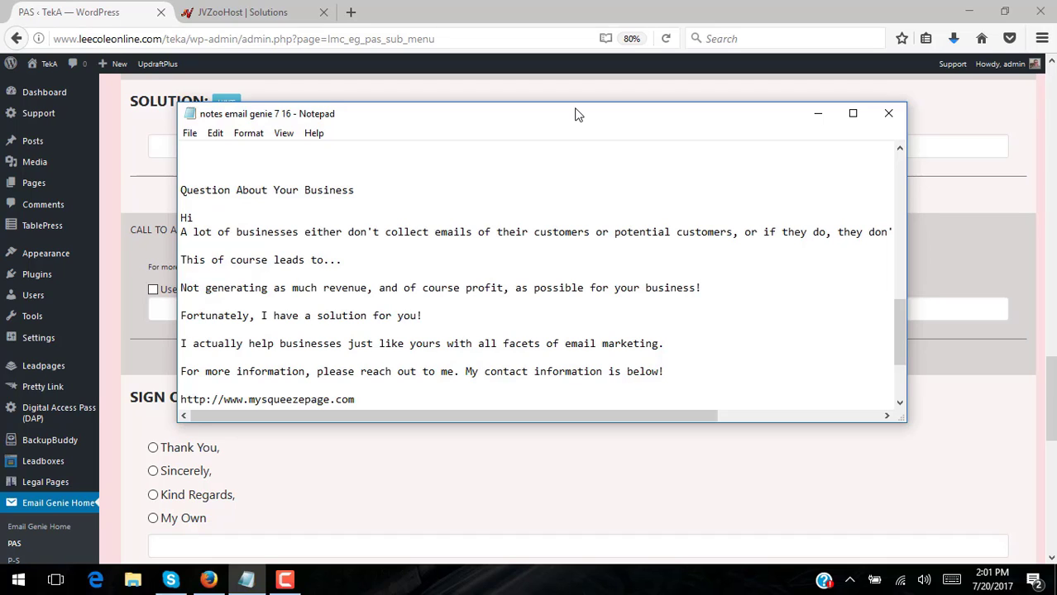
# Insert a blank line after the 'Hi' greeting and scroll through the rest of the email
pyautogui.click(247, 214)
pyautogui.press('Return')
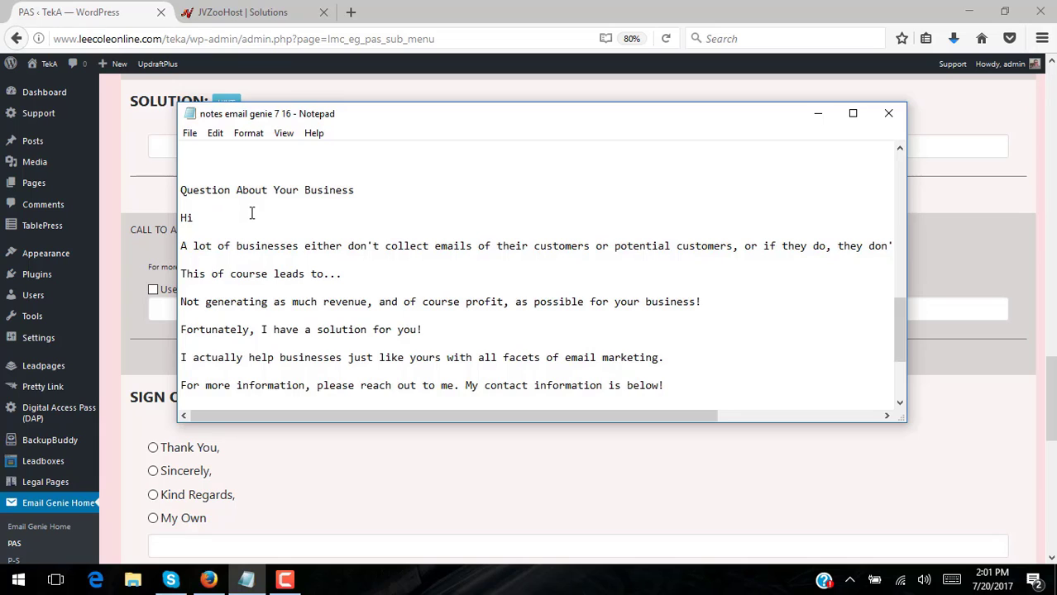
pyautogui.moveTo(898, 318)
pyautogui.mouseDown()
pyautogui.moveTo(900, 337)
pyautogui.moveTo(899, 321)
pyautogui.mouseUp()
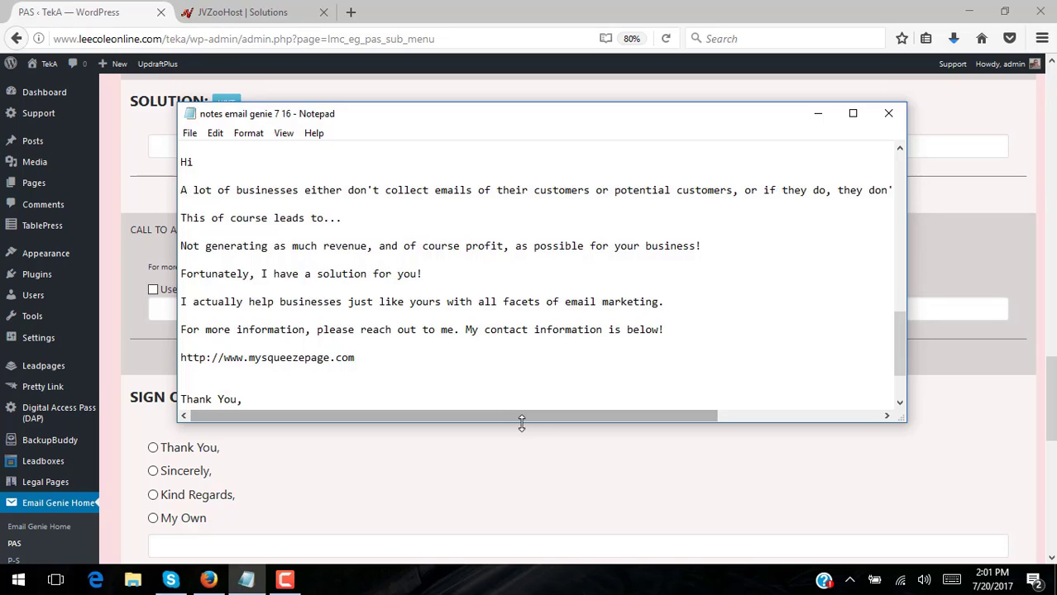
pyautogui.moveTo(570, 414); pyautogui.dragTo(525, 405)
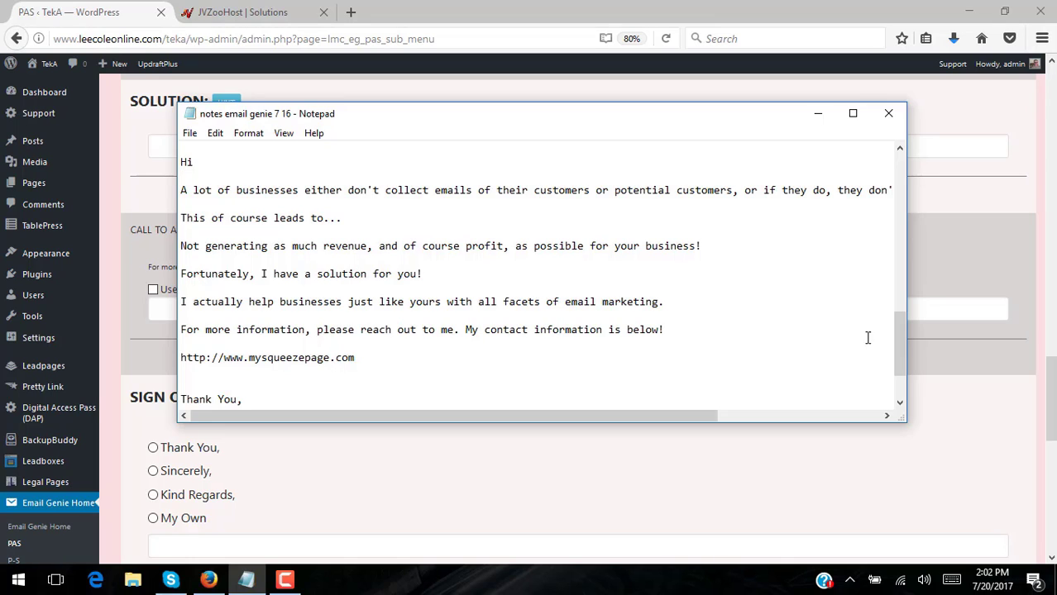
pyautogui.scroll(-2, 898, 319)
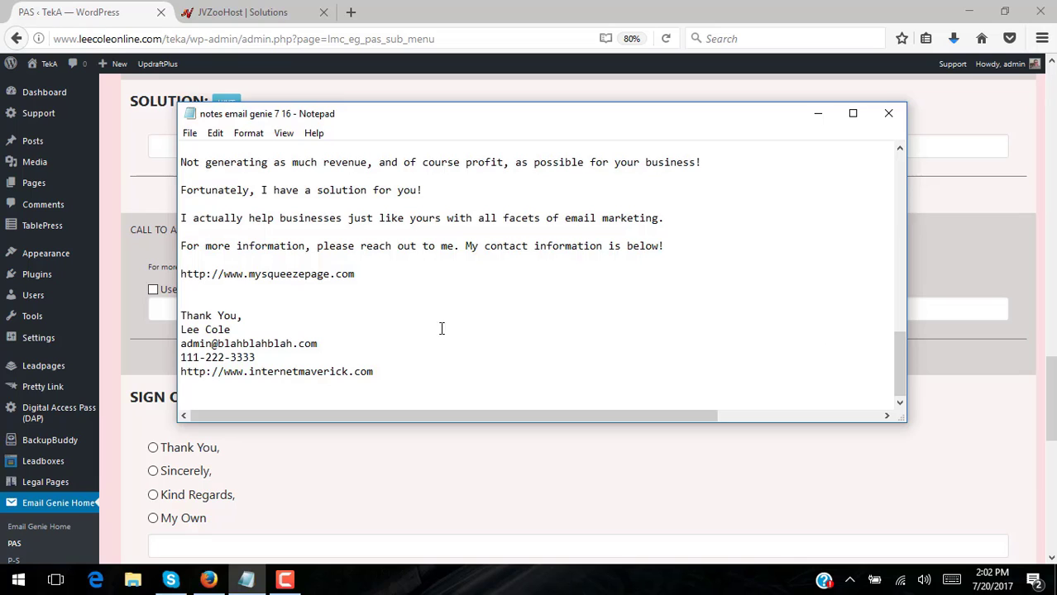
pyautogui.scroll(-2, 58, 397)
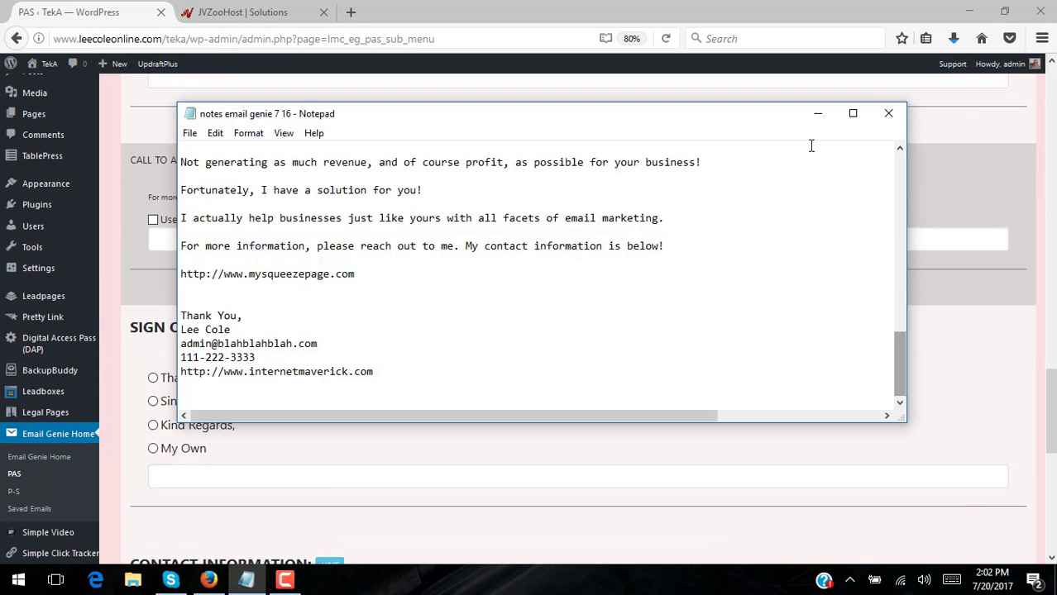
# Open the P-S Problem, Solution form, with the enlarged tire-sale notes beside it scrolled up to Purpose
pyautogui.click(18, 502)
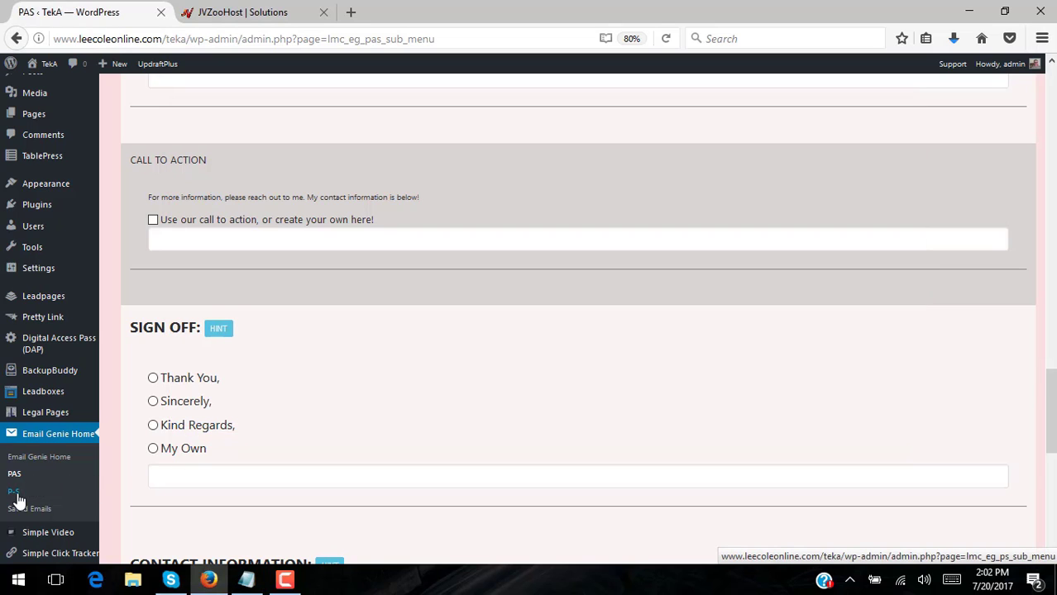
pyautogui.click(19, 502)
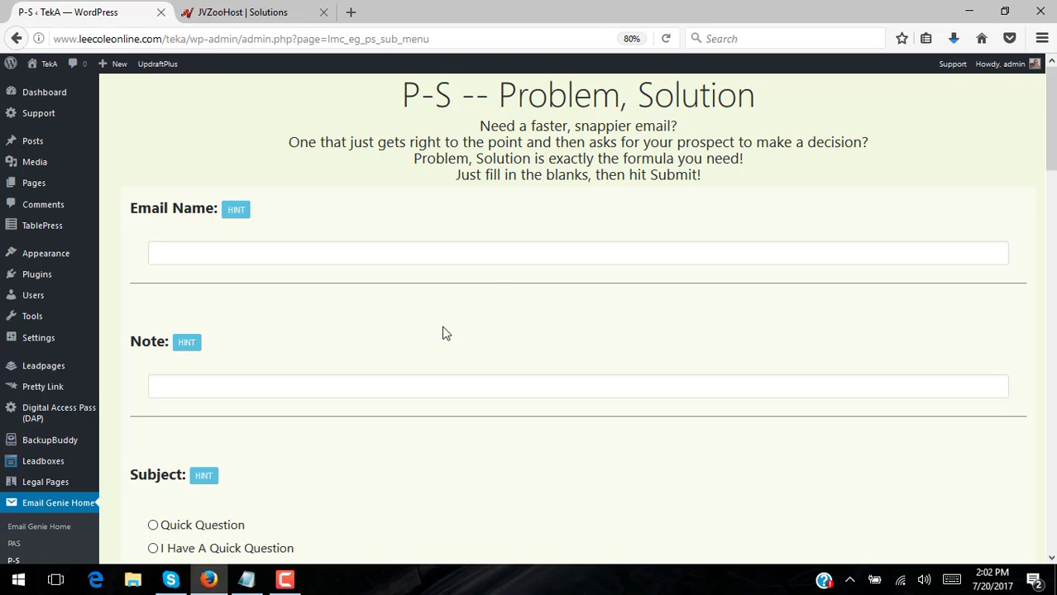
pyautogui.click(247, 579)
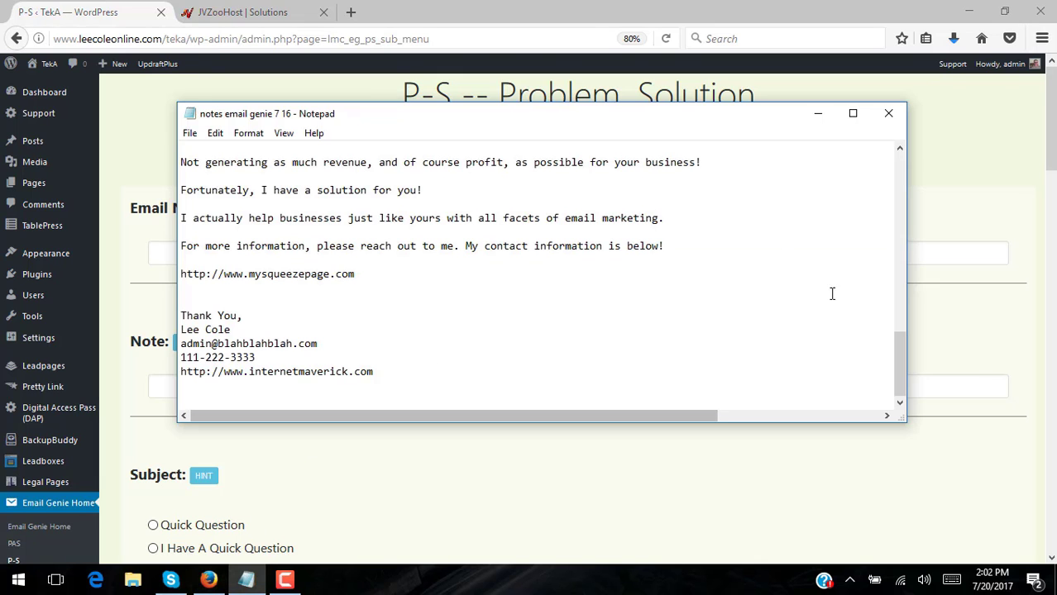
pyautogui.moveTo(899, 365); pyautogui.dragTo(908, 337)
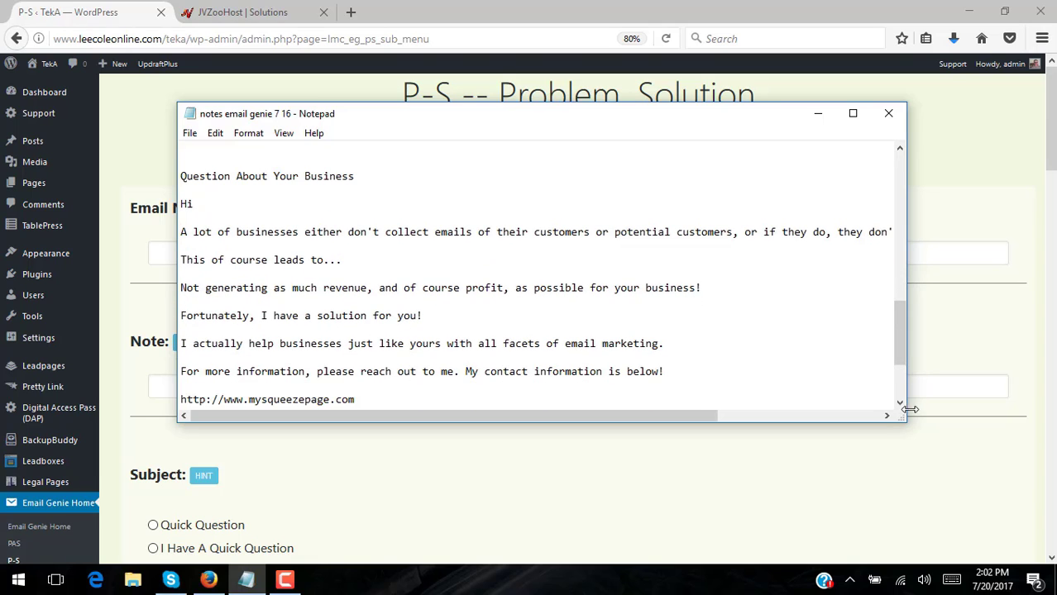
pyautogui.moveTo(905, 420); pyautogui.dragTo(923, 489)
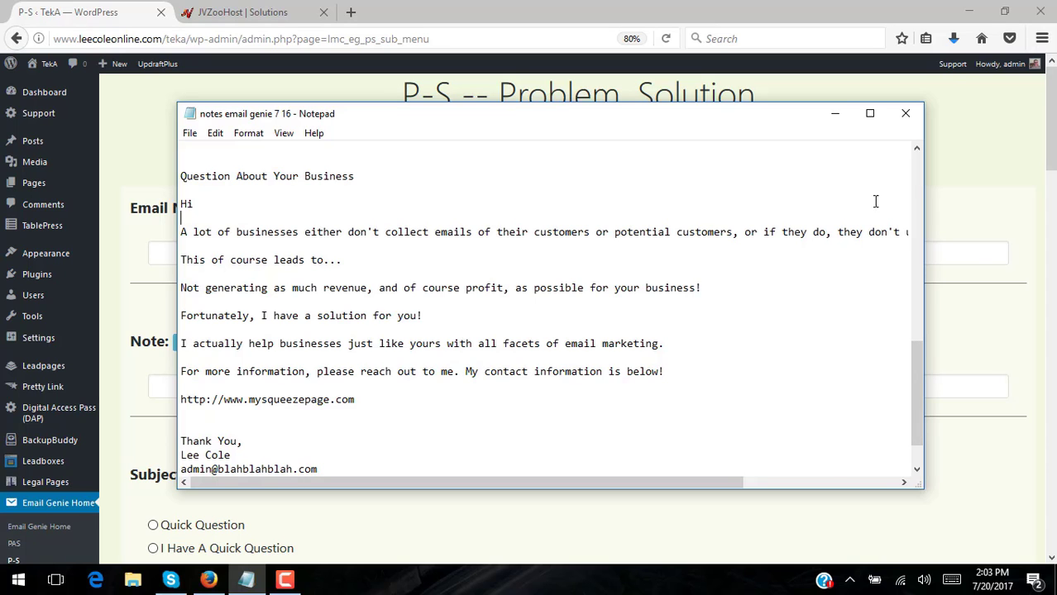
pyautogui.moveTo(910, 390); pyautogui.dragTo(909, 274)
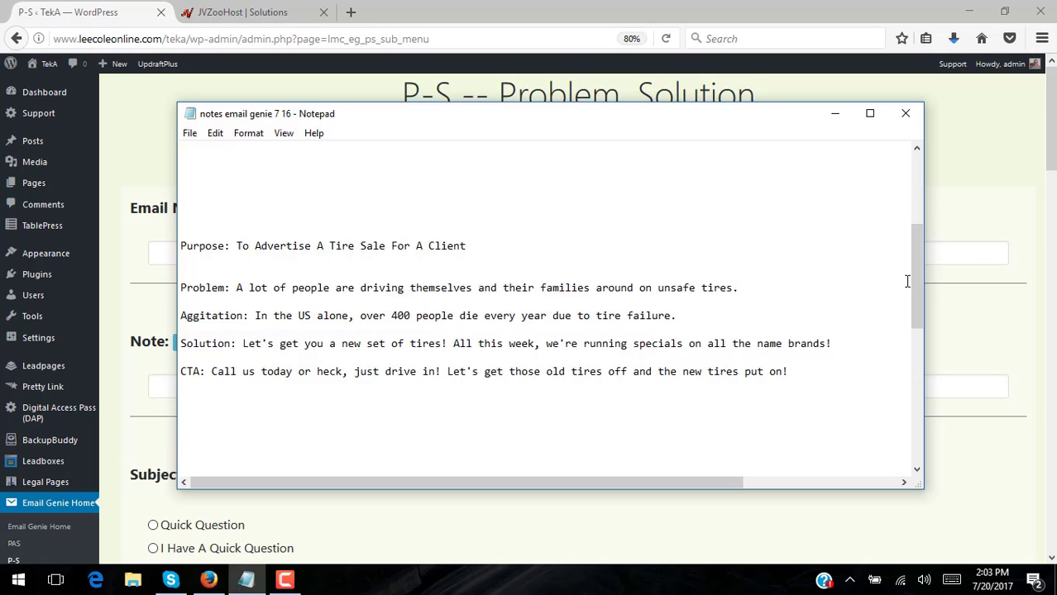
# Pick out the tire-sale Purpose and Agitation lines in the notes, then return to the empty P-S form
pyautogui.moveTo(602, 118); pyautogui.dragTo(616, 156)
pyautogui.moveTo(481, 282); pyautogui.dragTo(251, 281)
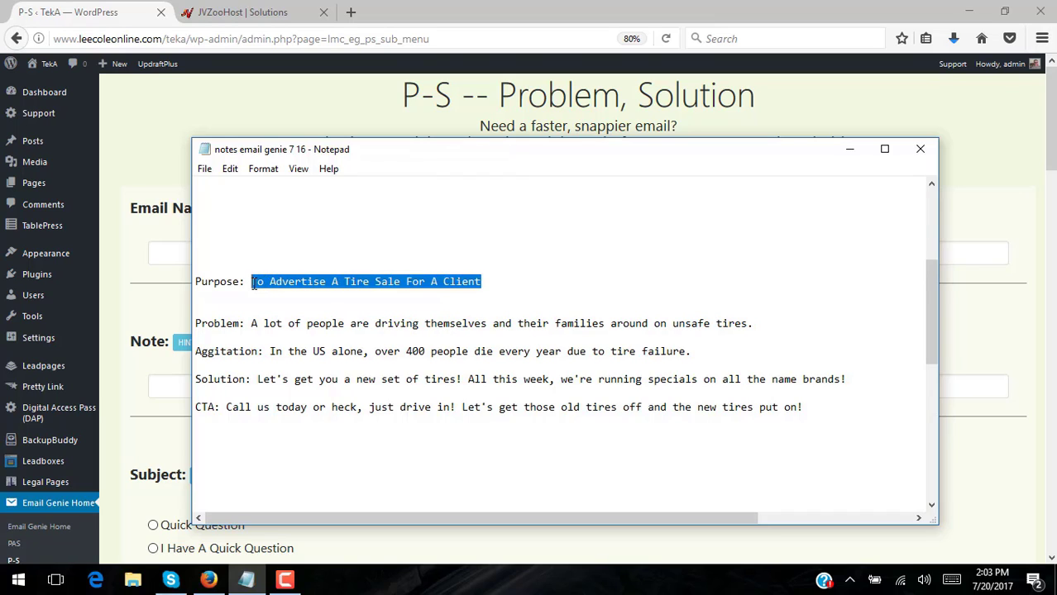
pyautogui.click(522, 281)
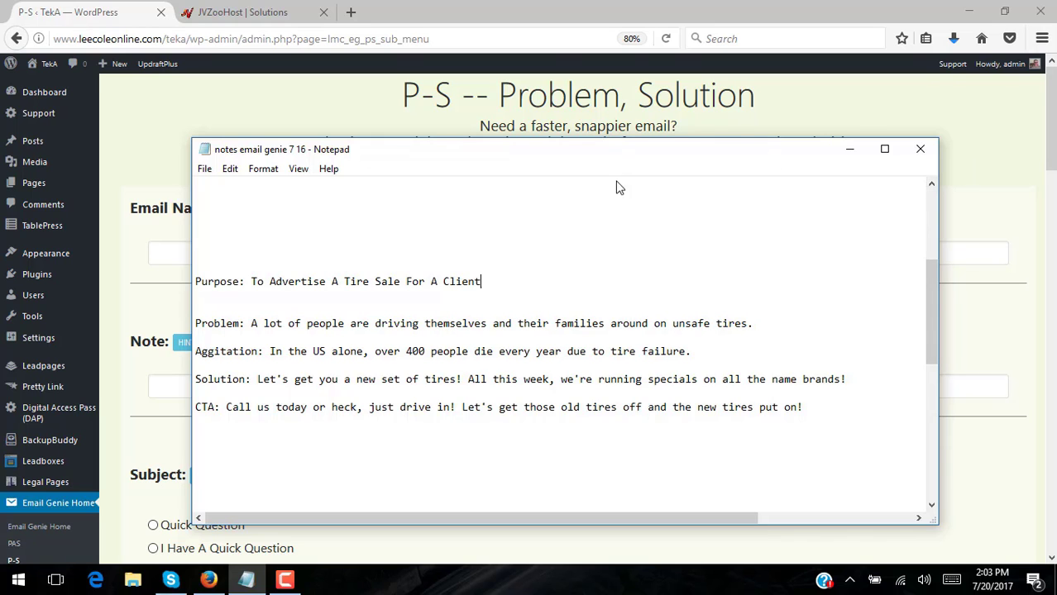
pyautogui.moveTo(624, 159); pyautogui.dragTo(646, 142)
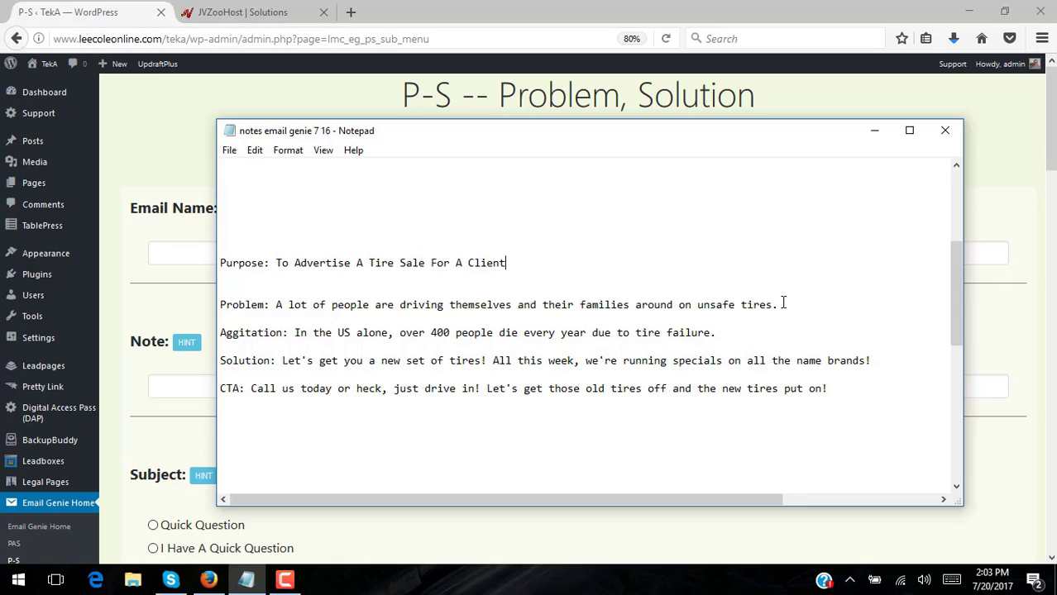
pyautogui.moveTo(741, 334); pyautogui.dragTo(216, 333)
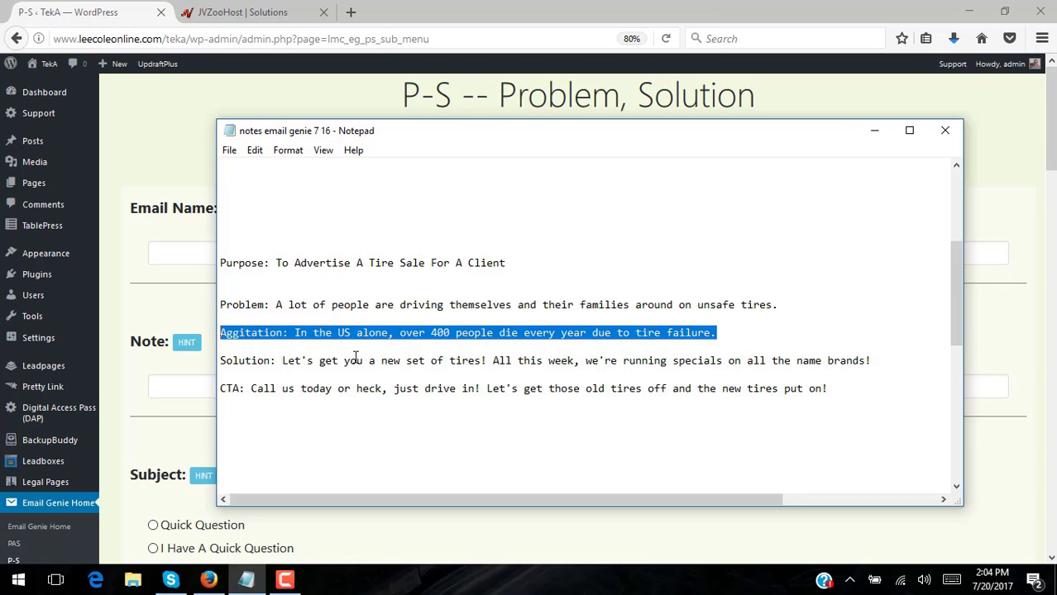
pyautogui.click(167, 111)
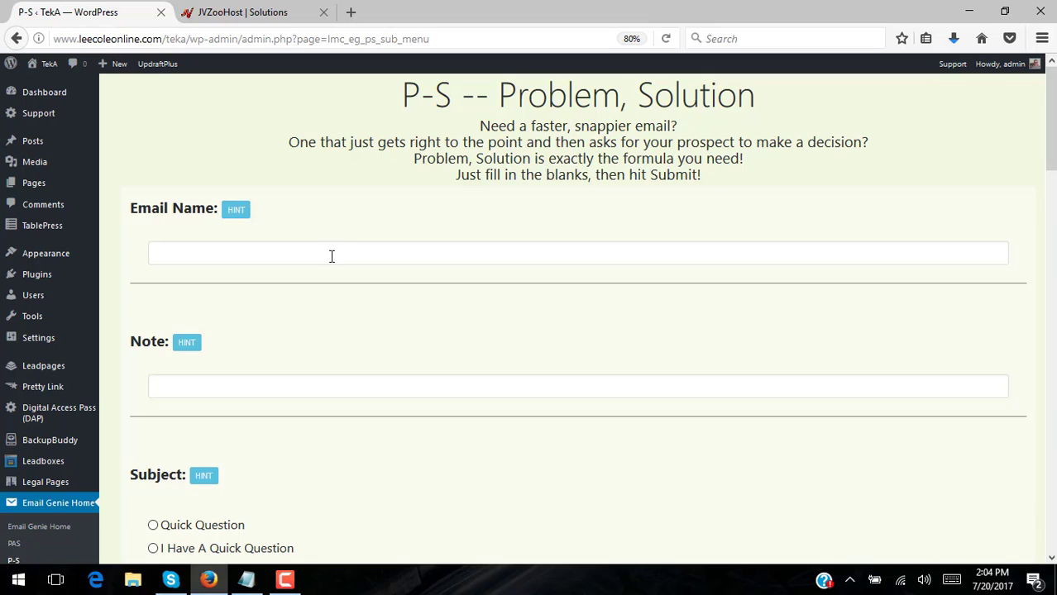
# Enter Email Name 'Tire Sale For Client X' and reuse the saved note 'For instructional purposes.'
pyautogui.click(331, 256)
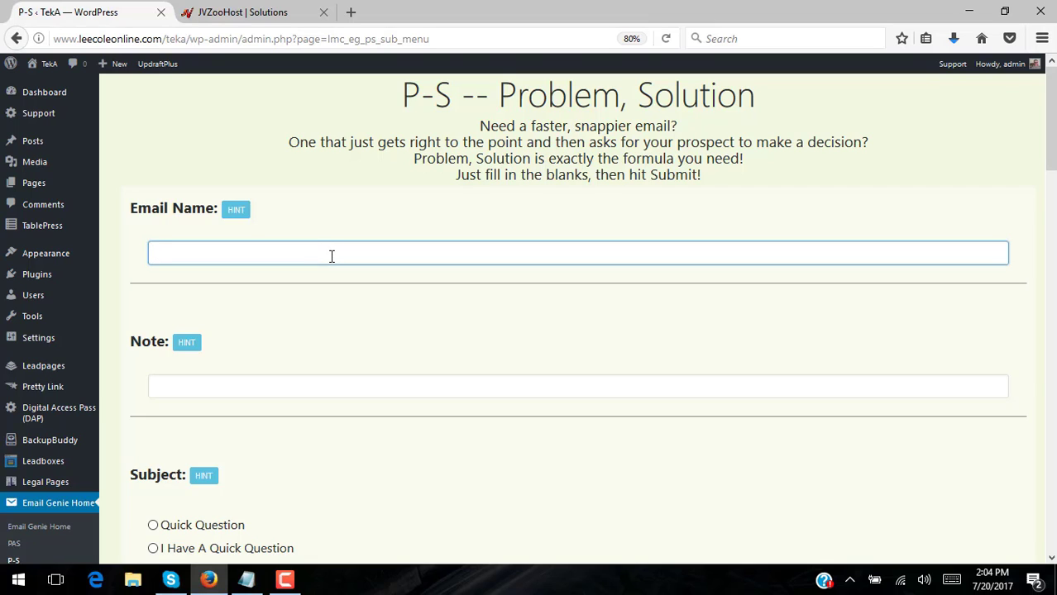
pyautogui.write('Tire Sale For Client X')
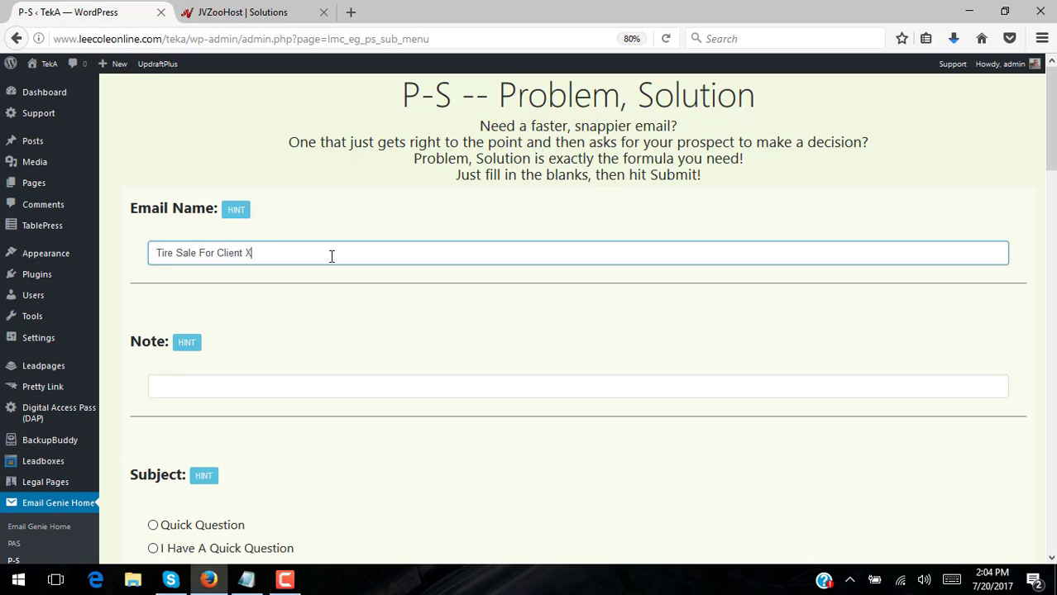
pyautogui.click(320, 383)
pyautogui.write('For')
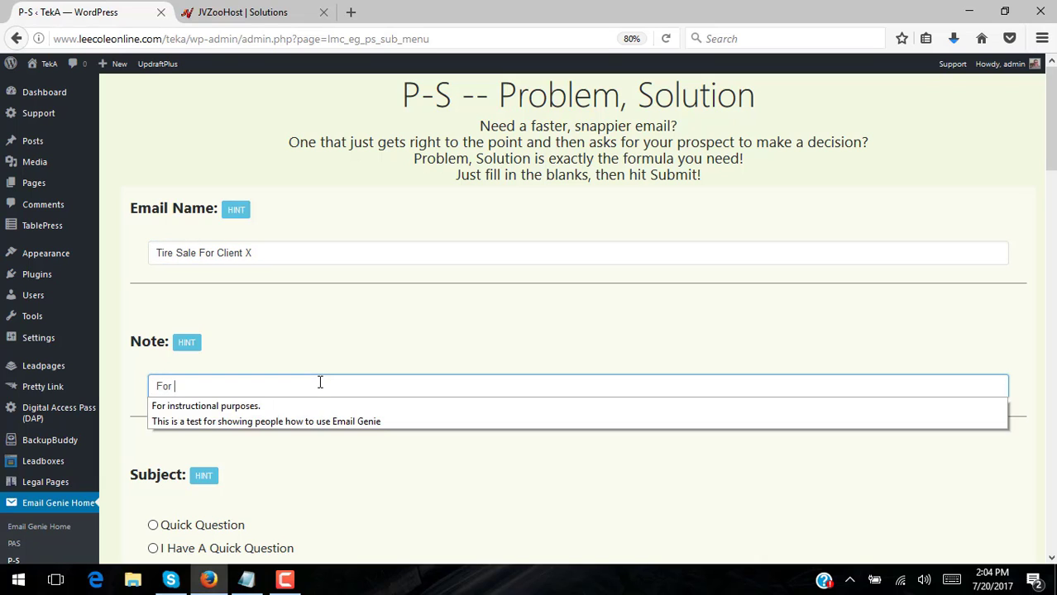
pyautogui.click(223, 407)
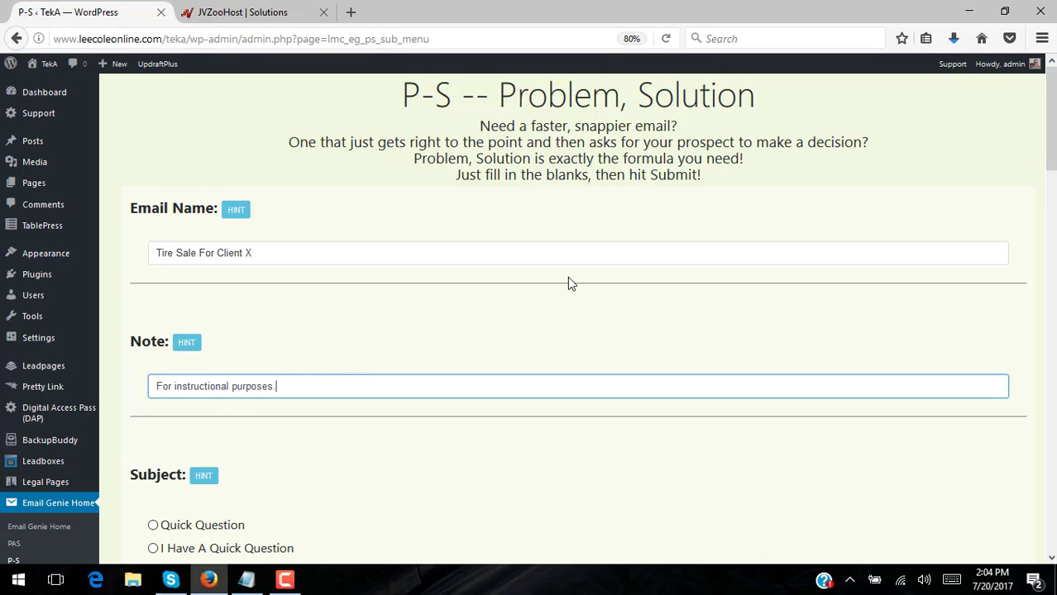
pyautogui.scroll(-5, 568, 287)
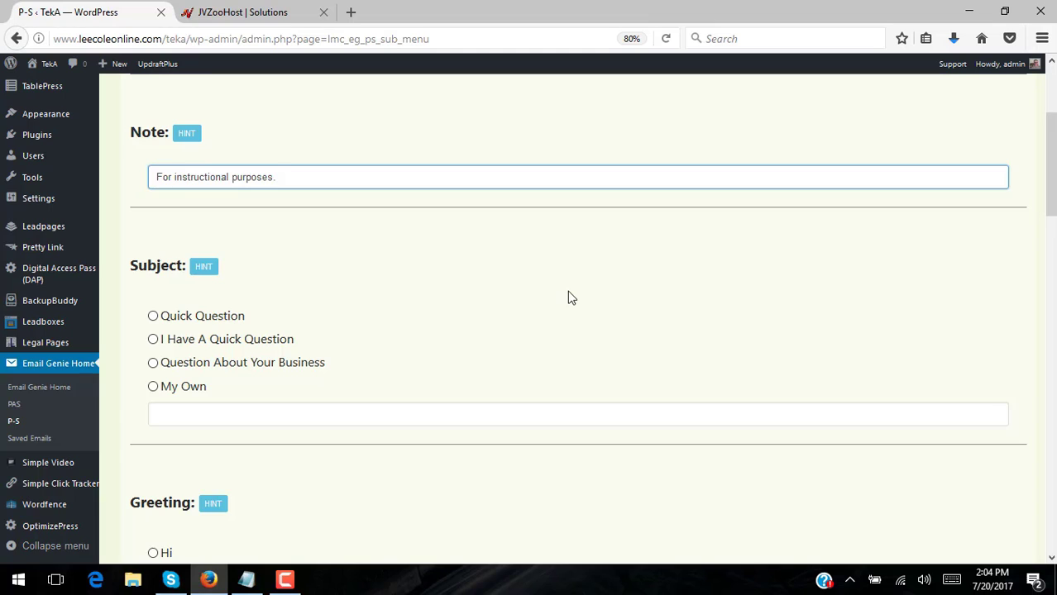
# Use the custom subject 'Important message about your car' and select the Hi greeting
pyautogui.click(156, 392)
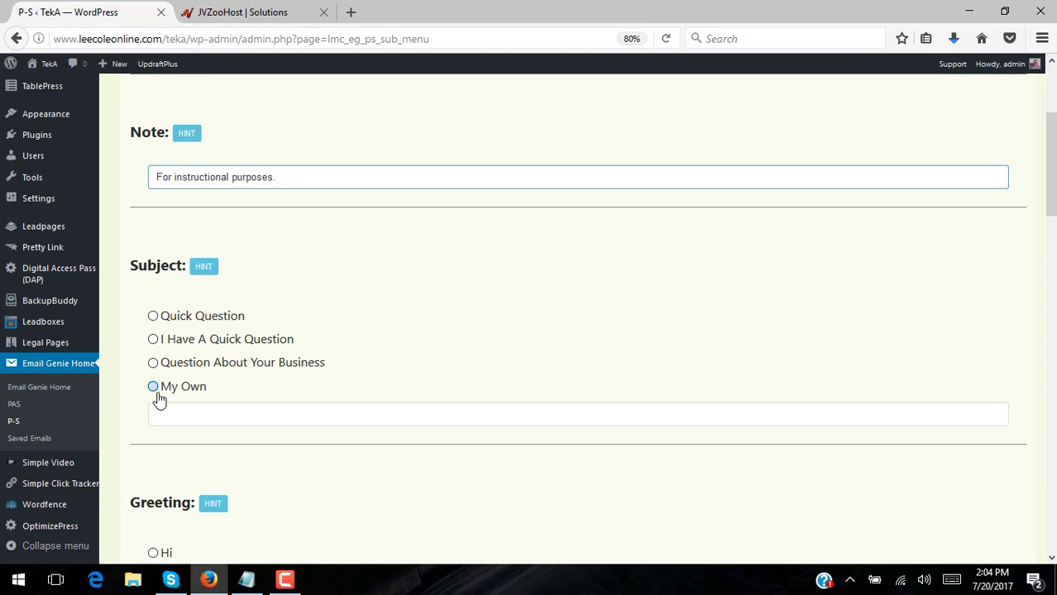
pyautogui.click(203, 418)
pyautogui.write('Important')
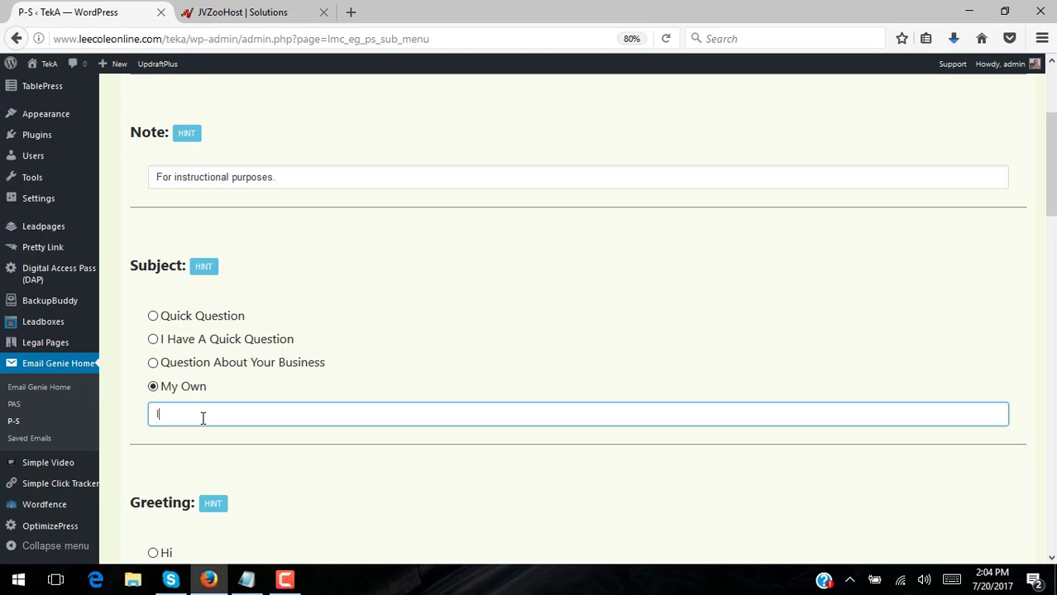
pyautogui.write(' message about your car')
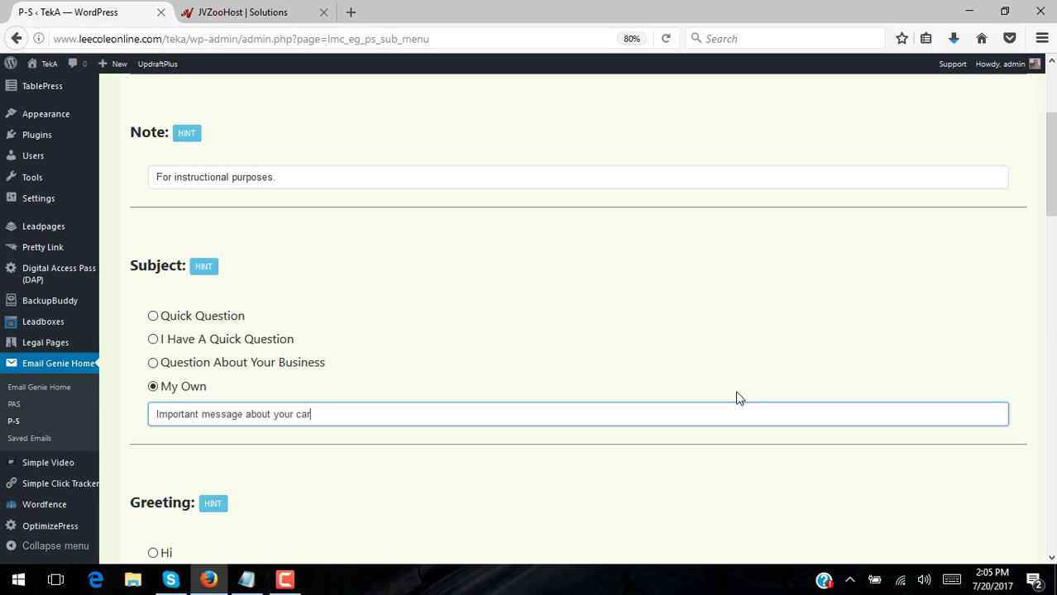
pyautogui.scroll(-5, 622, 356)
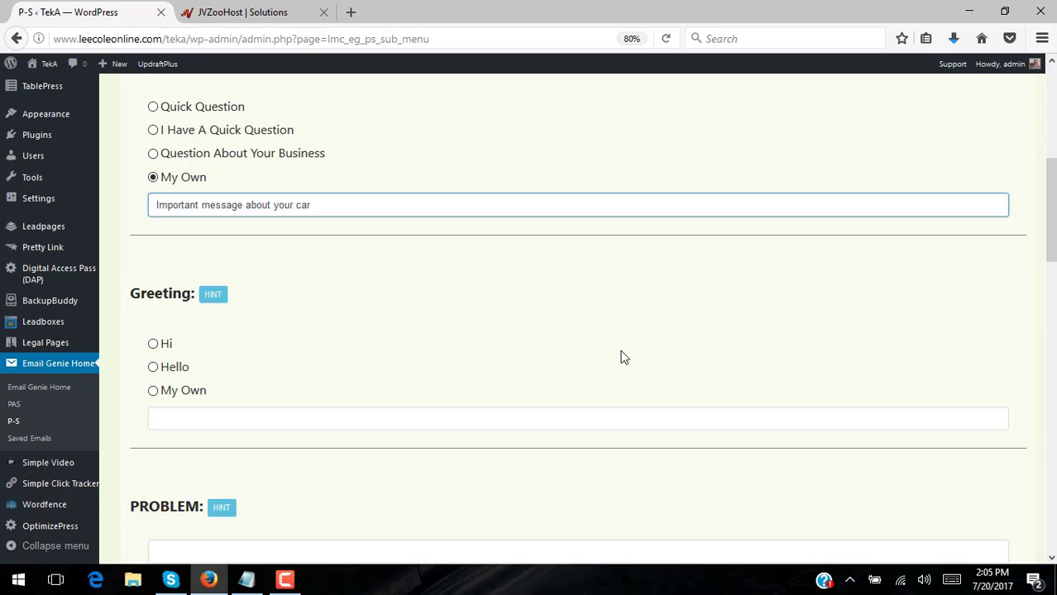
pyautogui.click(153, 344)
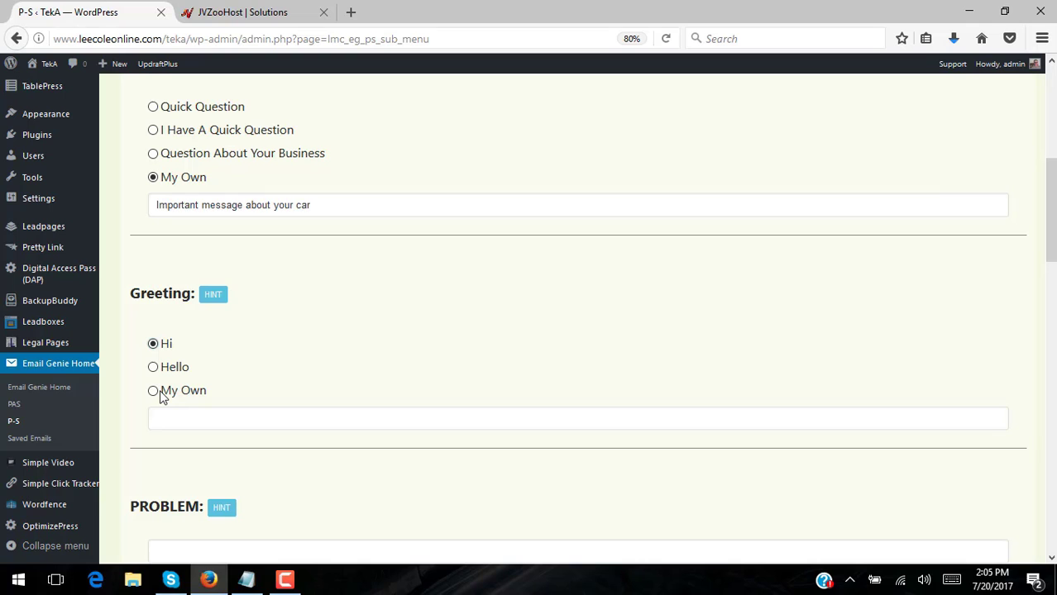
pyautogui.scroll(-4, 599, 344)
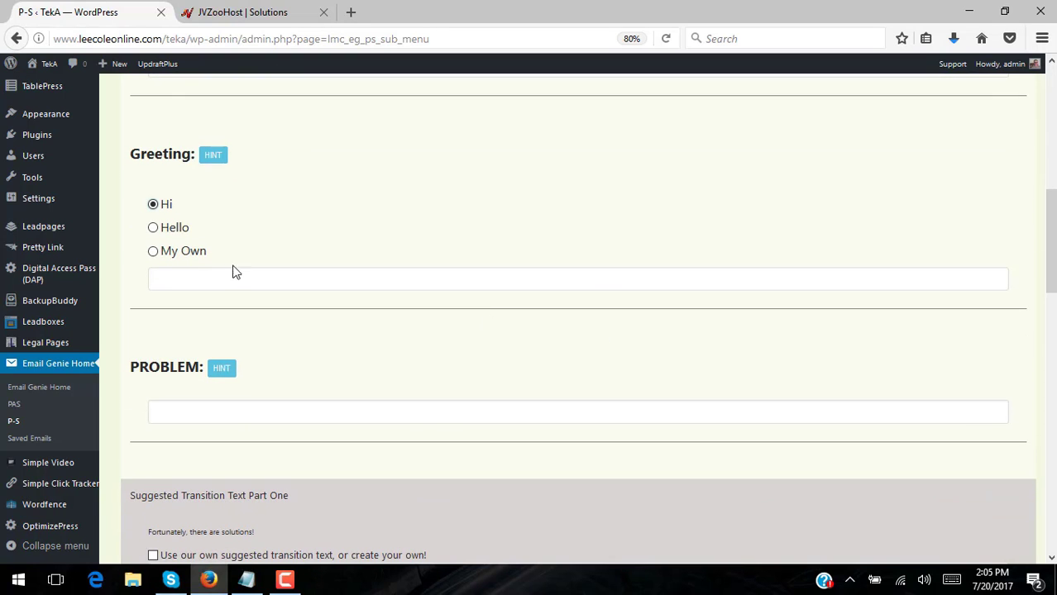
pyautogui.scroll(-3, 574, 364)
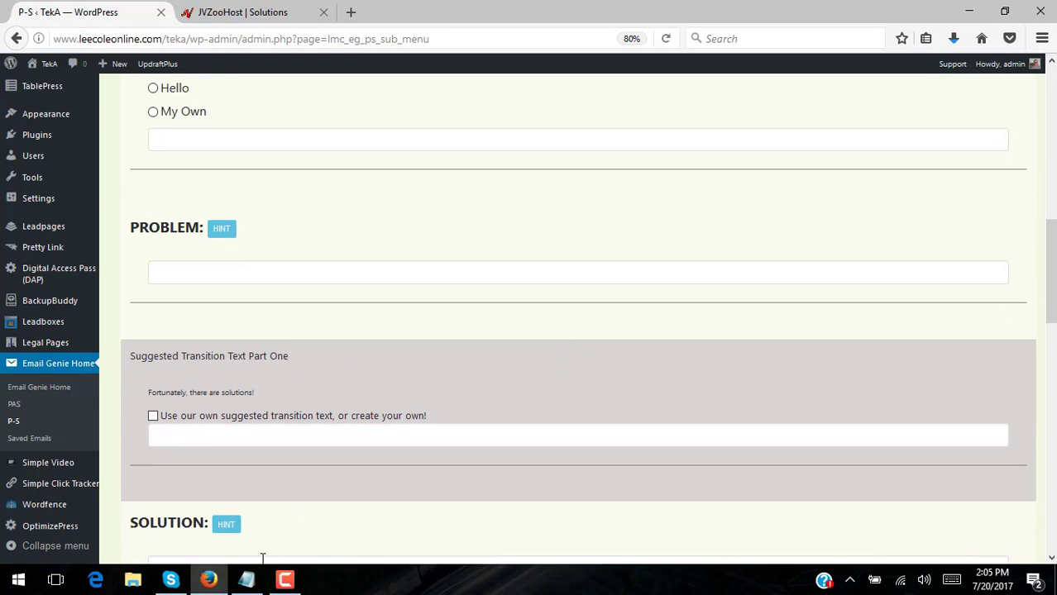
# Copy the unsafe-tires Problem sentence from the notes into the PROBLEM field
pyautogui.click(246, 579)
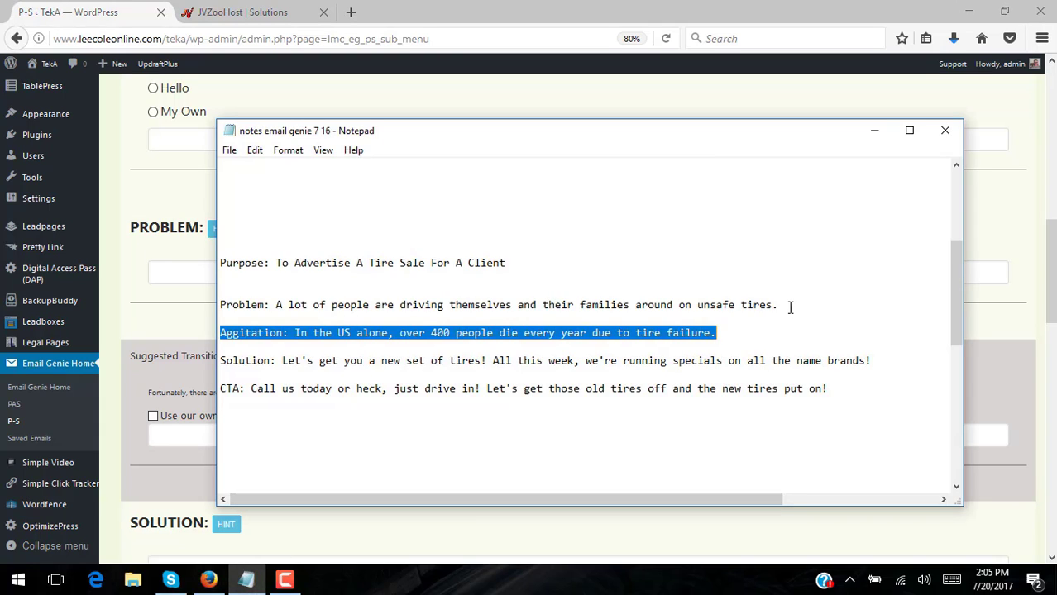
pyautogui.moveTo(788, 305); pyautogui.dragTo(278, 301)
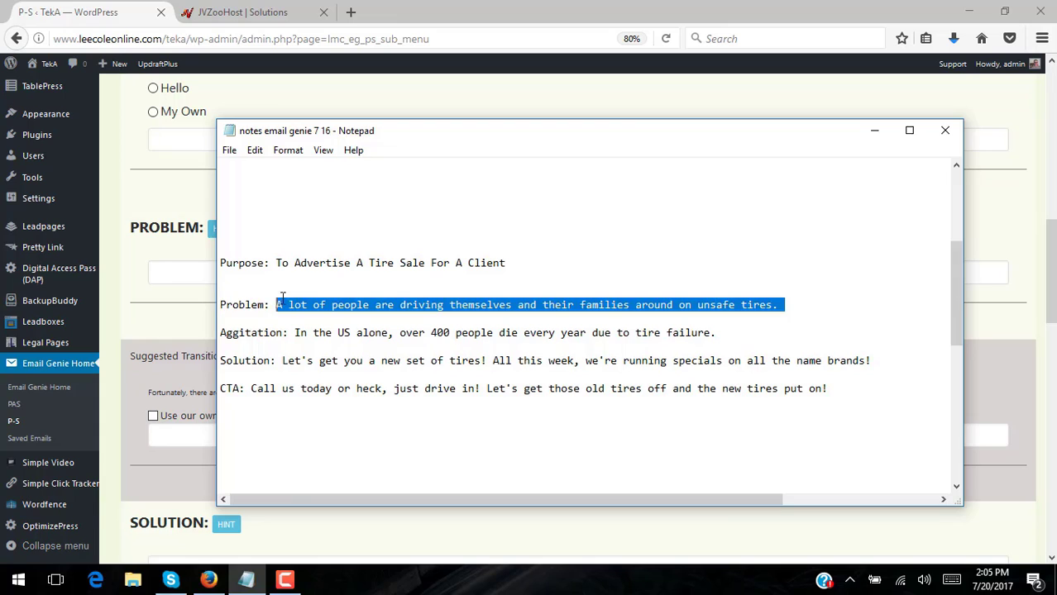
pyautogui.rightClick(296, 300)
pyautogui.click(171, 356)
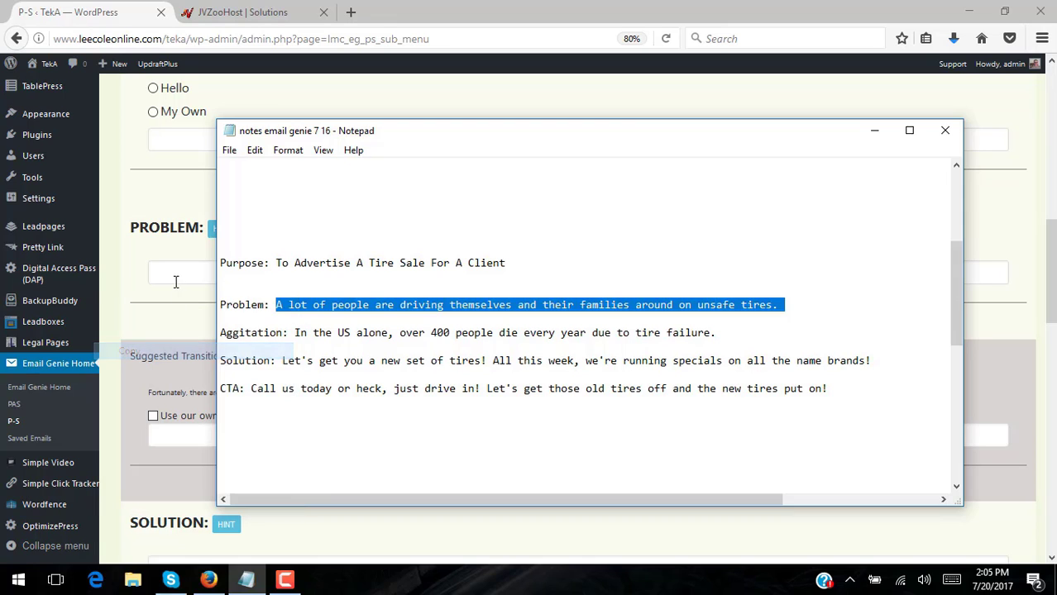
pyautogui.click(386, 282)
pyautogui.hotkey('ctrl', 'v')
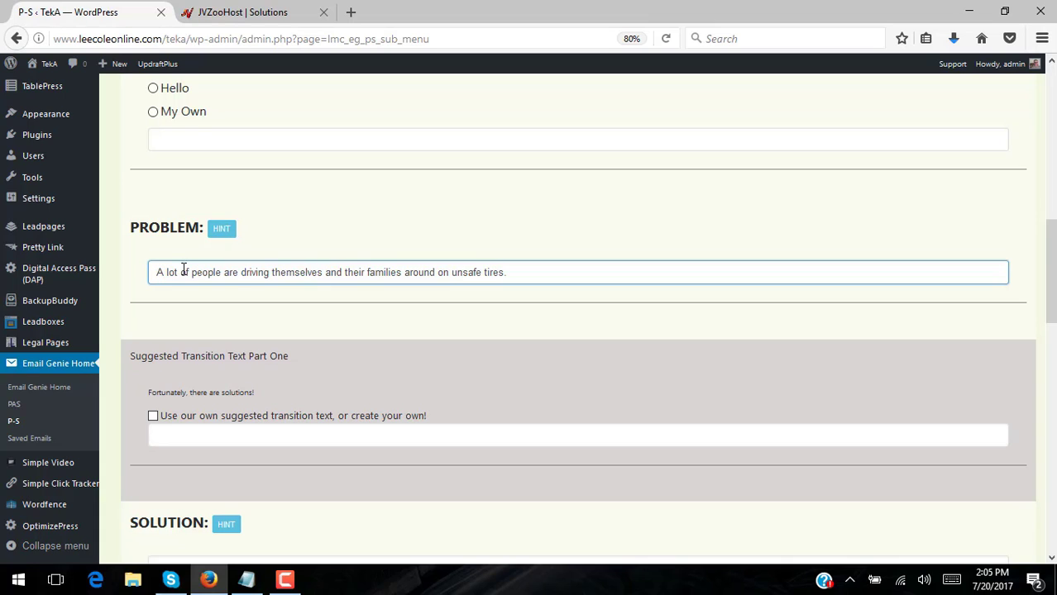
# Reword the Problem to open 'As we're sure you know, a' and end with 'Are you?'
pyautogui.press('BackSpace')
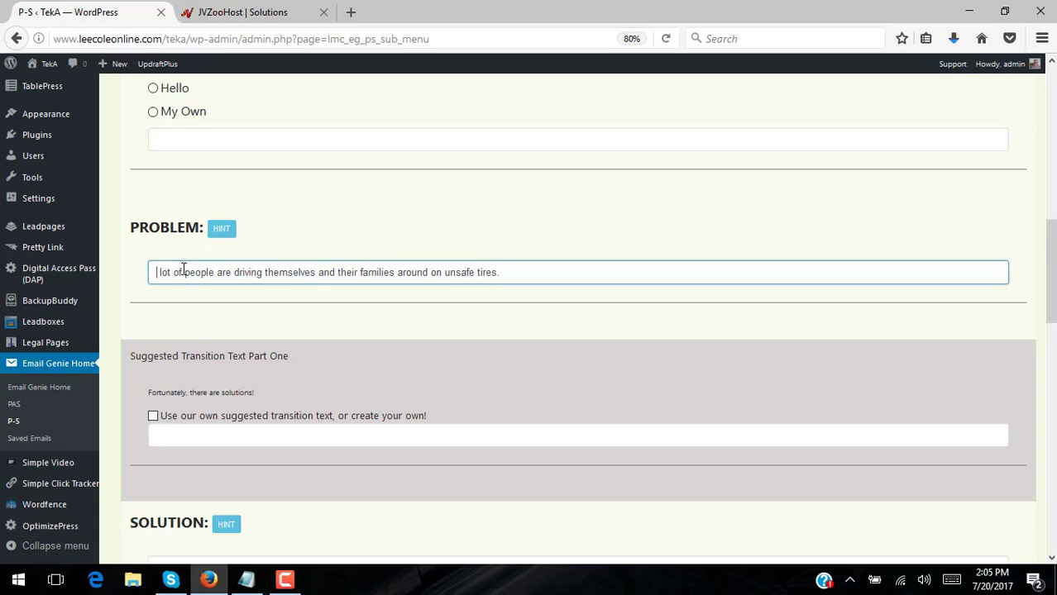
pyautogui.write('As')
pyautogui.press('BackSpace')
pyautogui.press('BackSpace')
pyautogui.press('BackSpace')
pyautogui.write('AS')
pyautogui.press('BackSpace')
pyautogui.press('BackSpace')
pyautogui.write("s we're sure y")
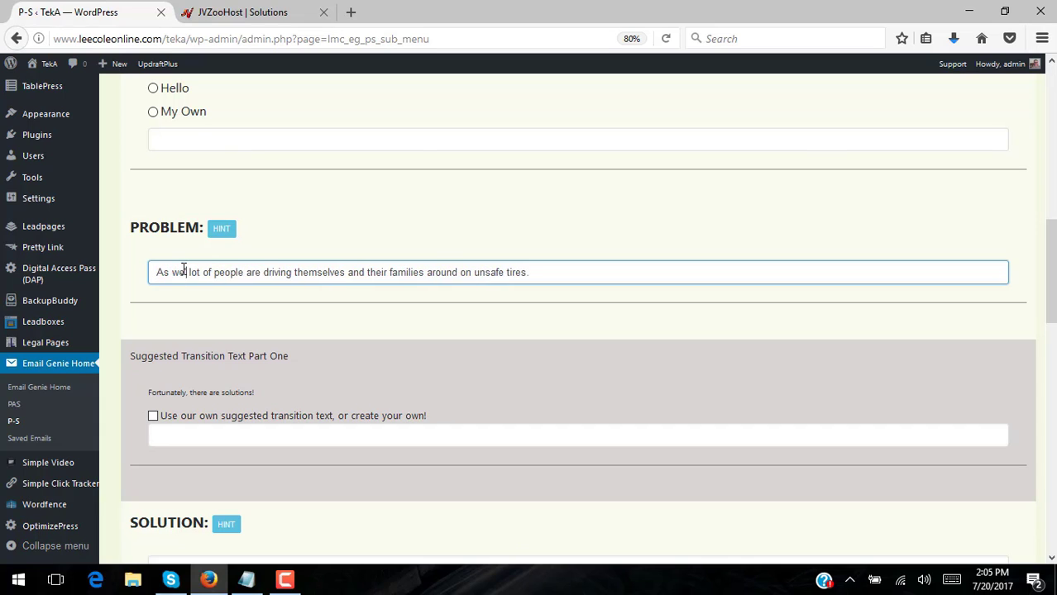
pyautogui.write('ou know, a')
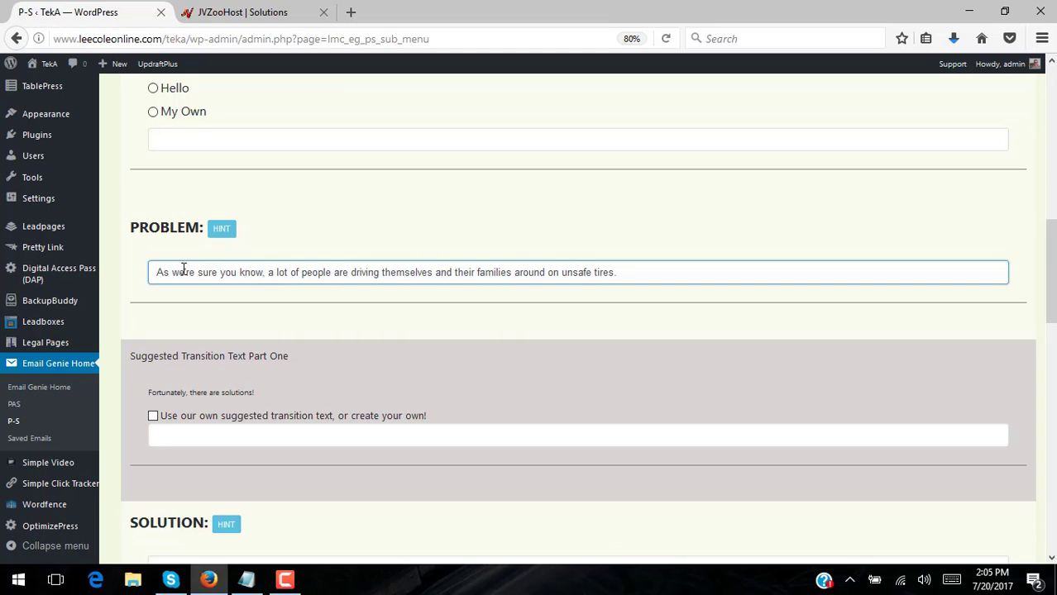
pyautogui.press('BackSpace')
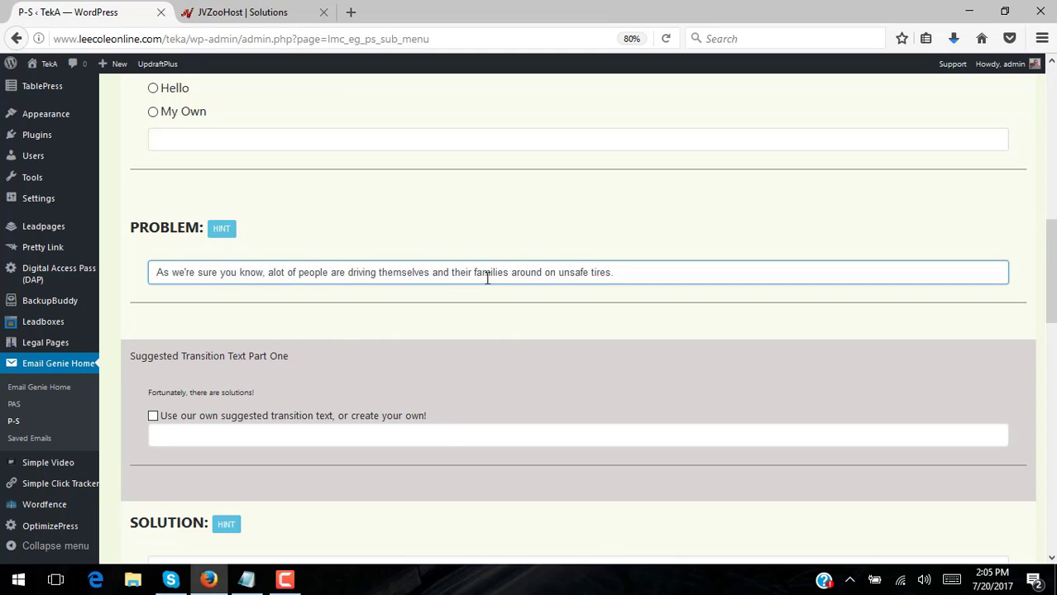
pyautogui.click(654, 268)
pyautogui.write('Are you?')
pyautogui.scroll(-2, 712, 385)
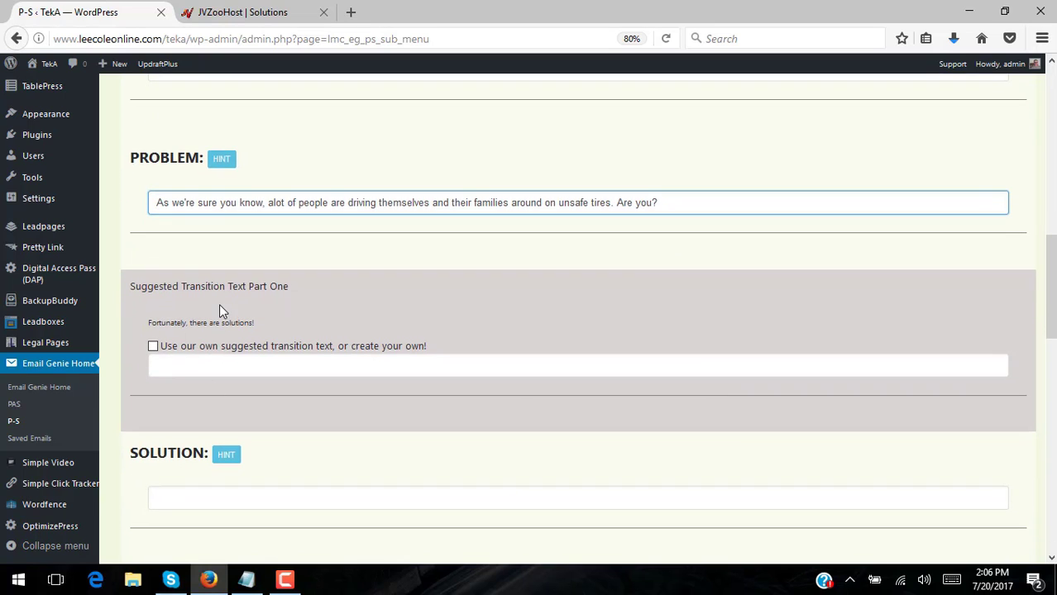
# Switch to custom transition text reading 'If that is you, we're here to help!'
pyautogui.click(246, 580)
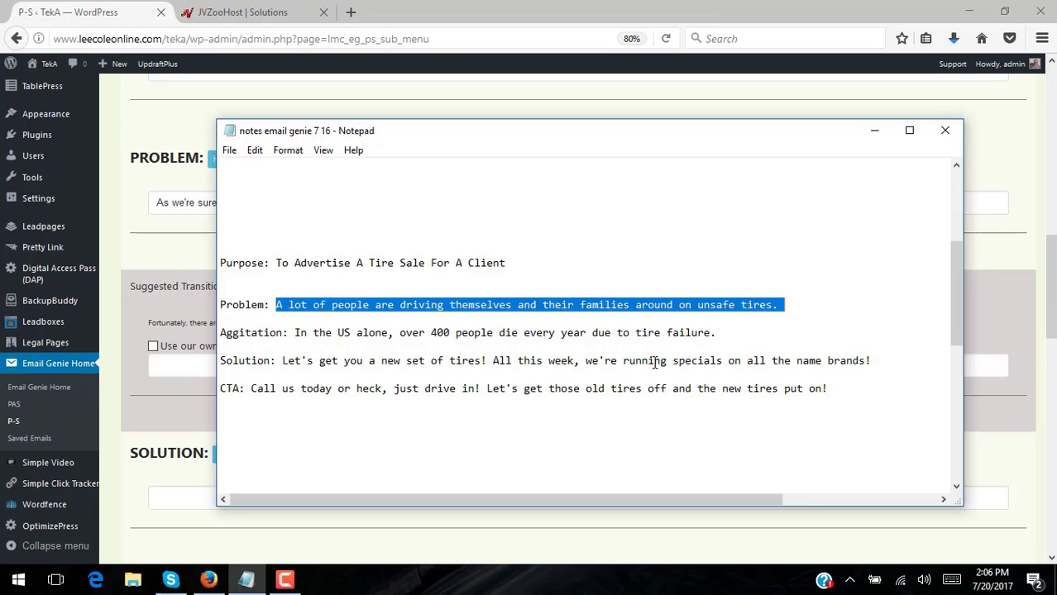
pyautogui.click(873, 129)
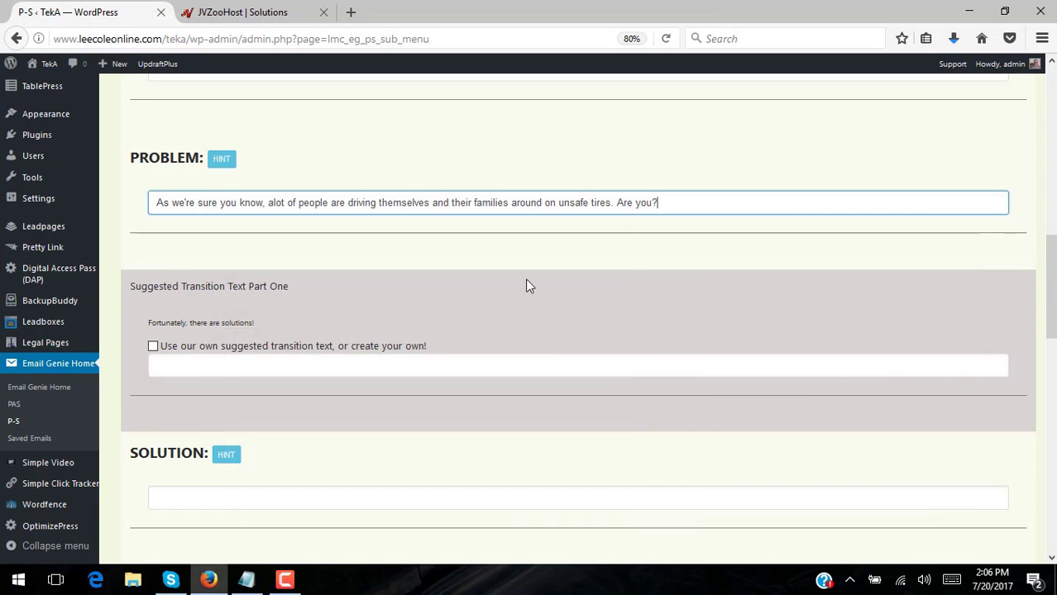
pyautogui.click(153, 347)
pyautogui.click(179, 369)
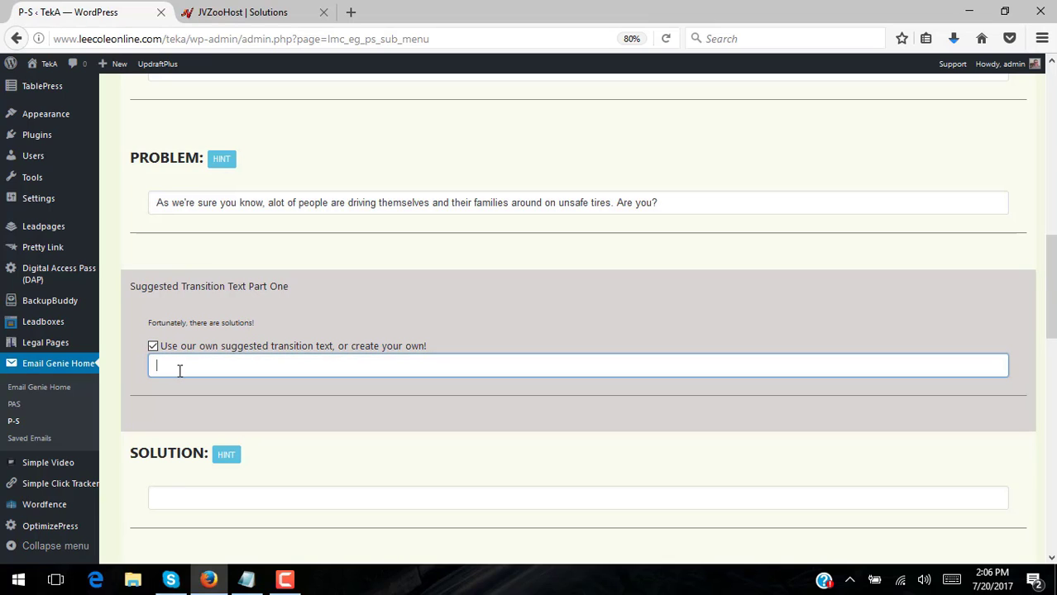
pyautogui.write("If that is you, we're here to help!")
# Copy the new-tires Solution sentence from the notes into the SOLUTION field
pyautogui.click(246, 579)
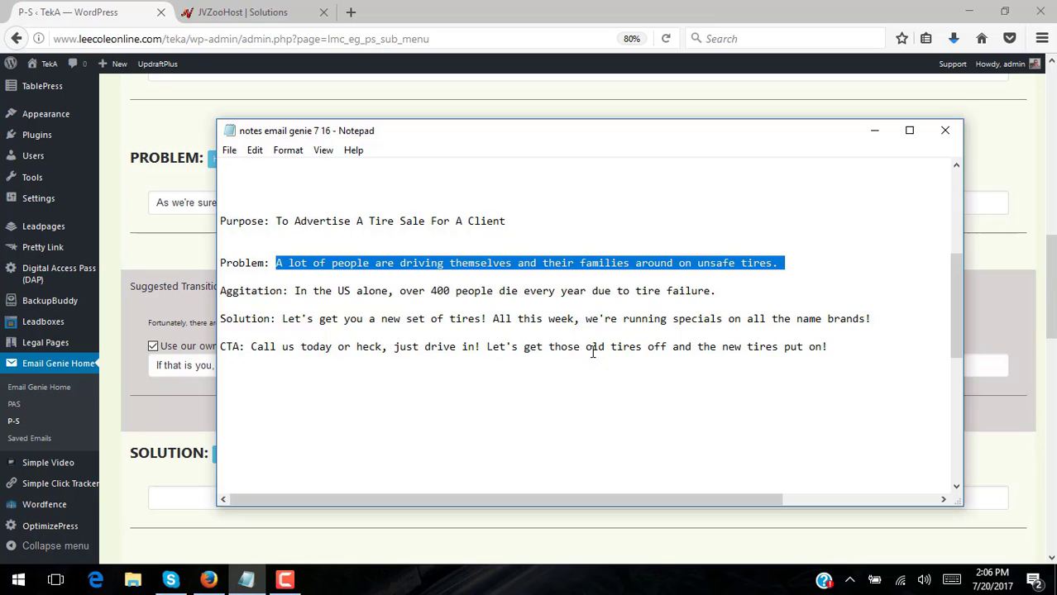
pyautogui.moveTo(872, 320); pyautogui.dragTo(278, 322)
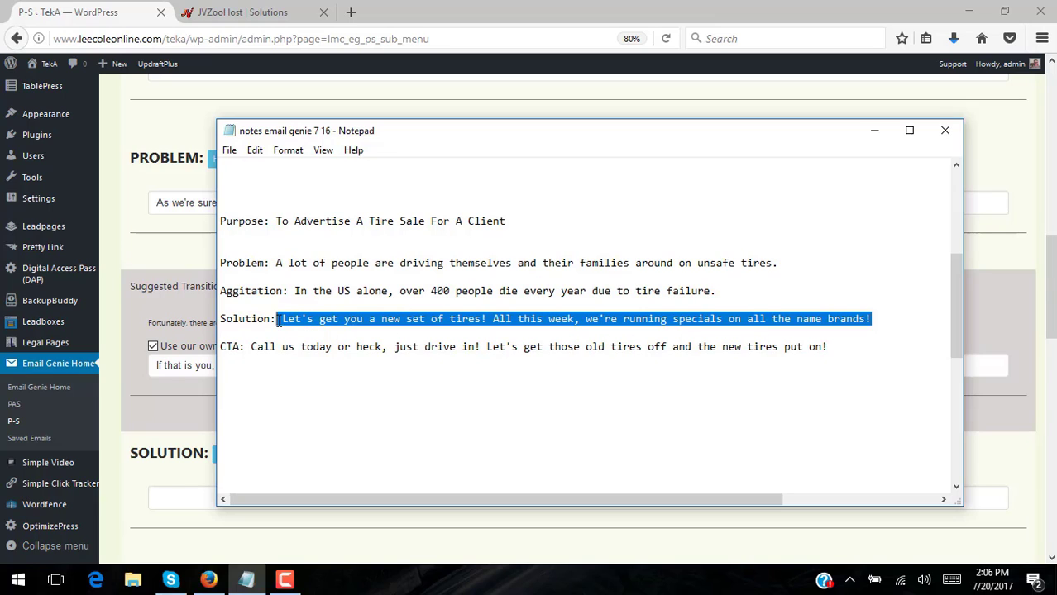
pyautogui.rightClick(335, 315)
pyautogui.click(256, 368)
pyautogui.click(149, 435)
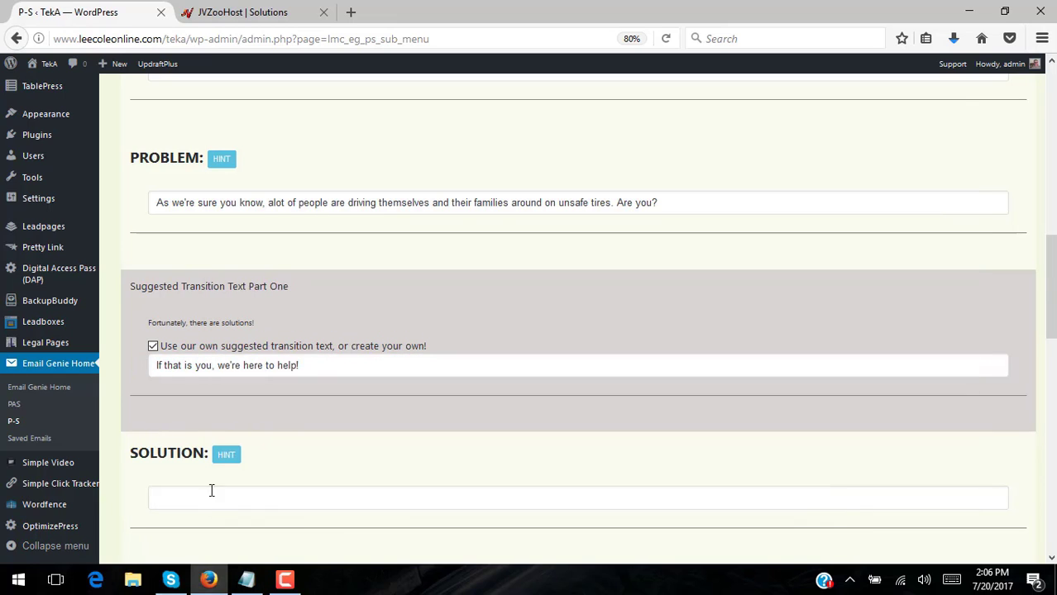
pyautogui.click(227, 491)
pyautogui.hotkey('ctrl', 'v')
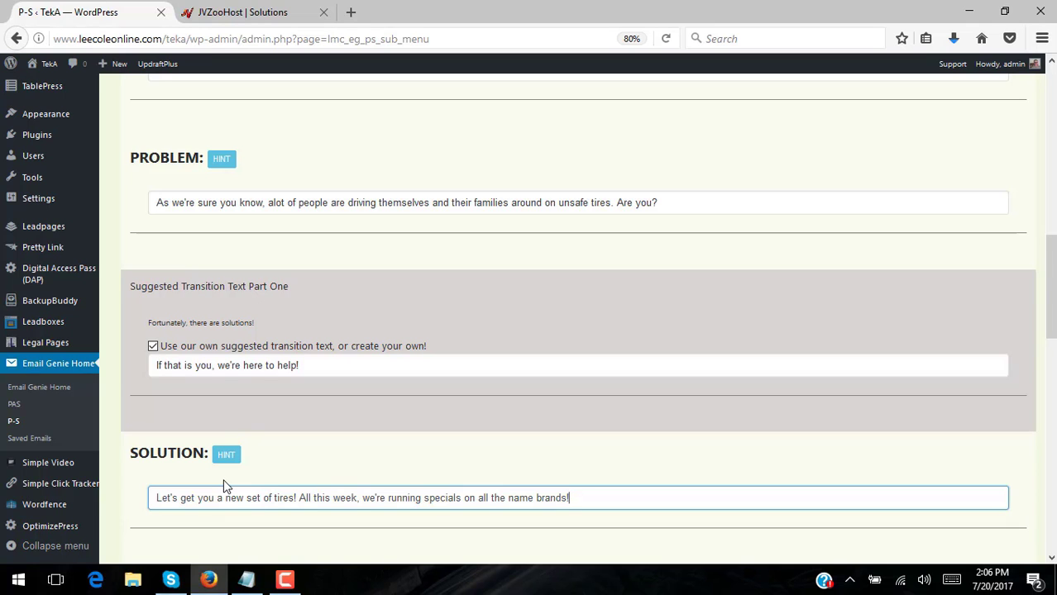
pyautogui.scroll(-2, 749, 343)
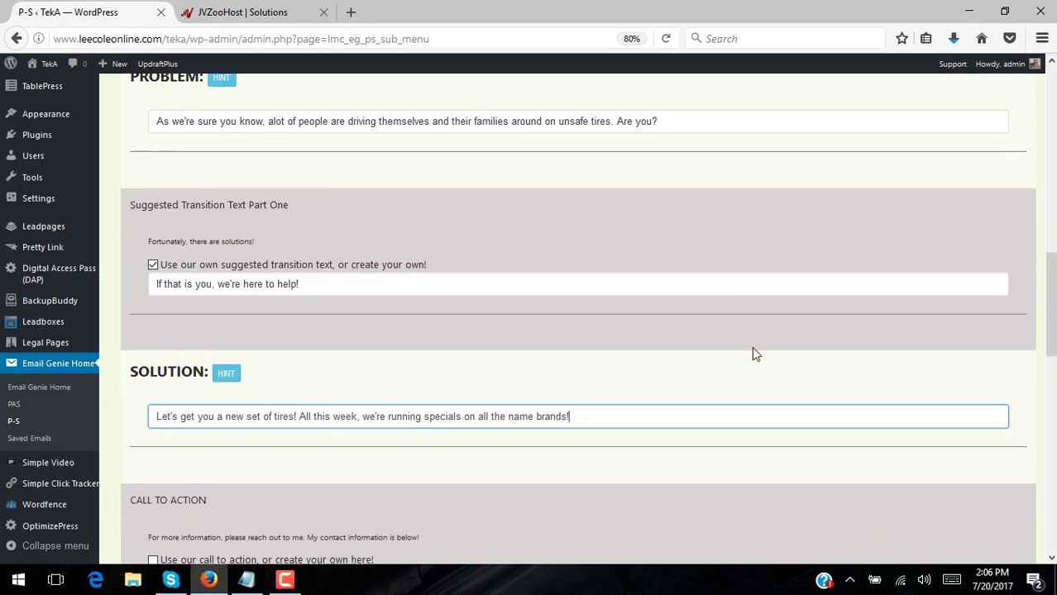
pyautogui.scroll(-1, 752, 352)
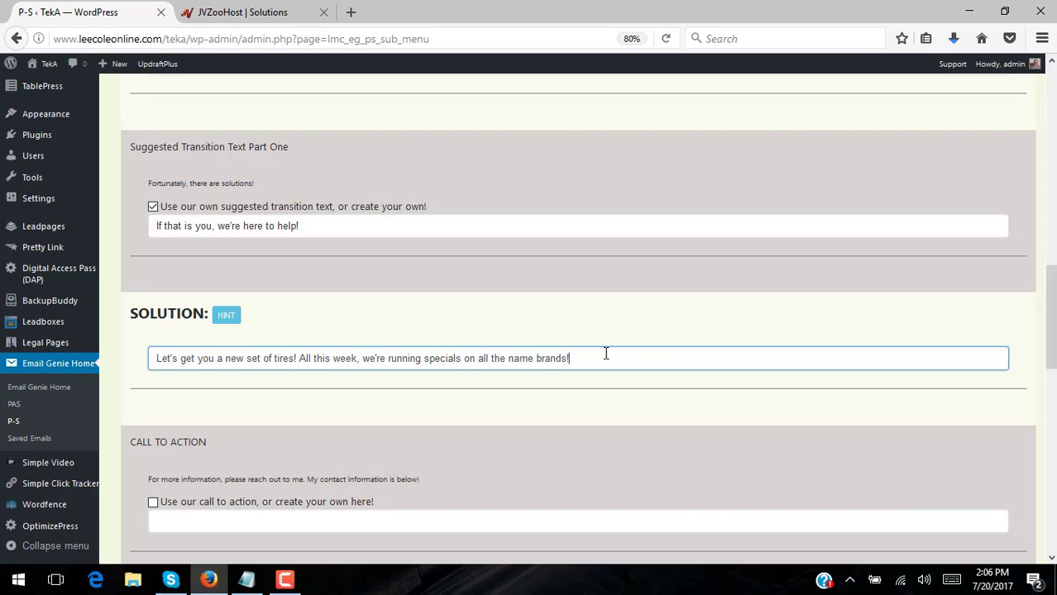
# End the Solution with a period and write a custom call to action to phone or drop by
pyautogui.write('.')
pyautogui.scroll(-3, 625, 345)
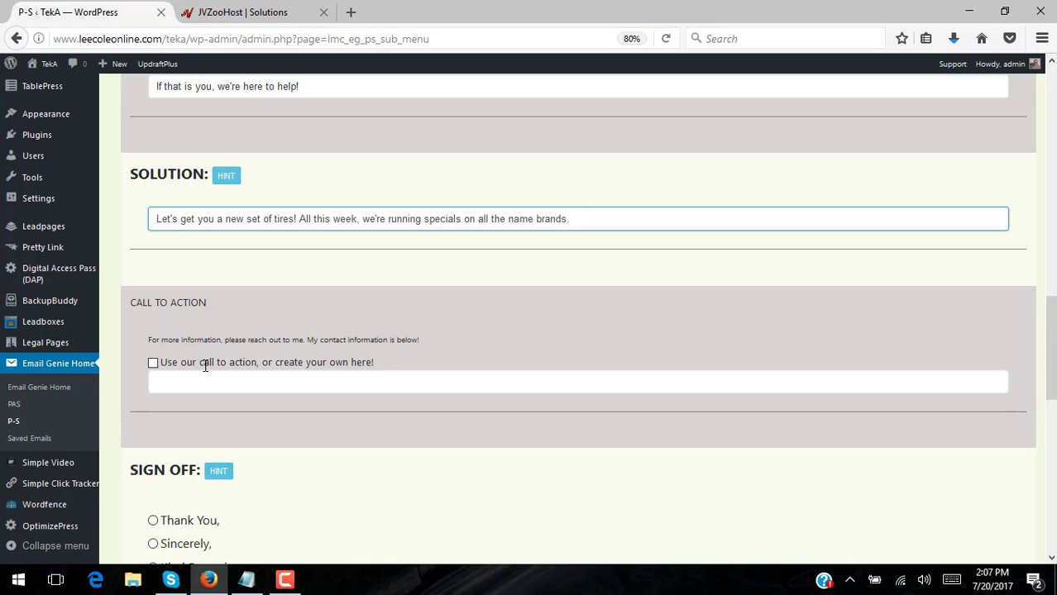
pyautogui.click(153, 366)
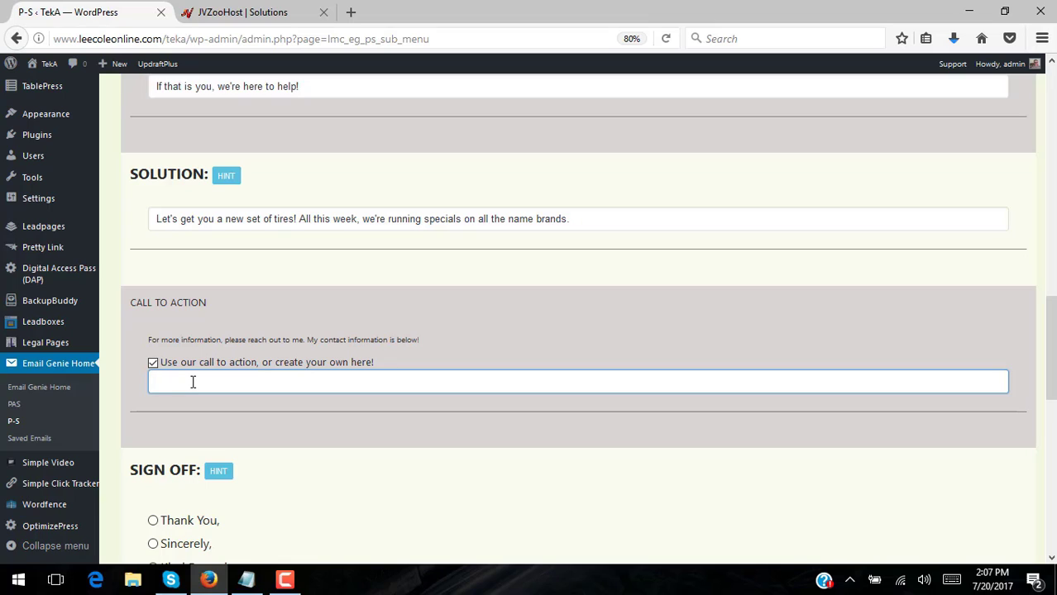
pyautogui.write('Just pick up the phone right now ')
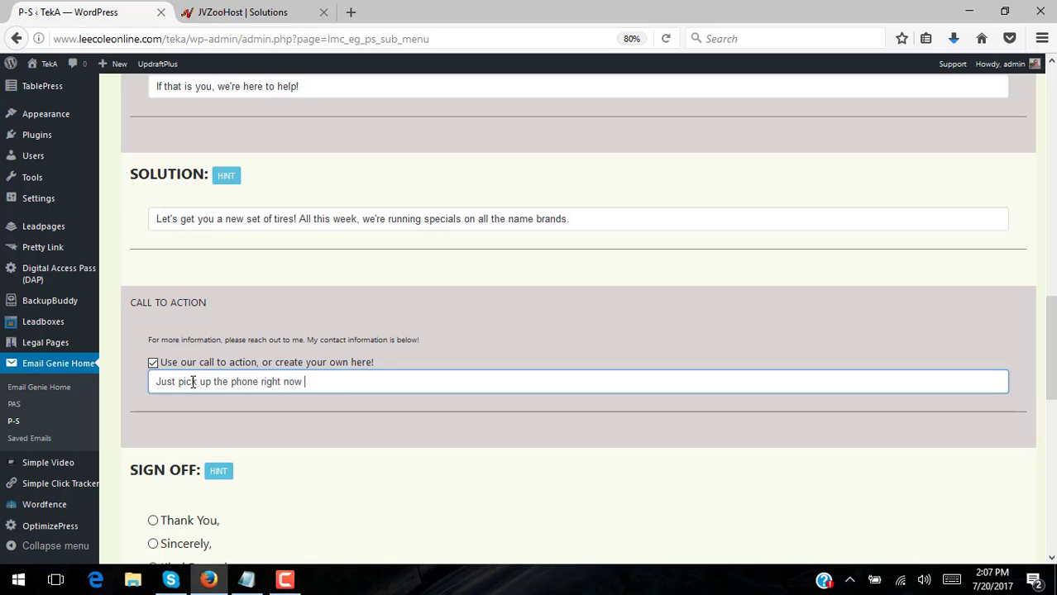
pyautogui.write('and schedule you')
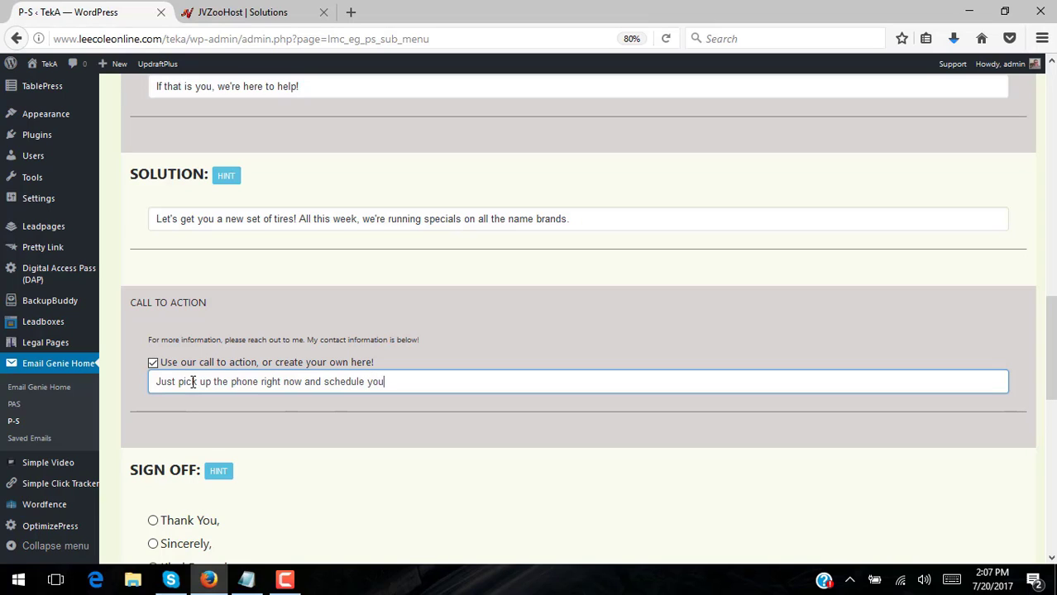
pyautogui.write('r appointment. Or, heck, if yo')
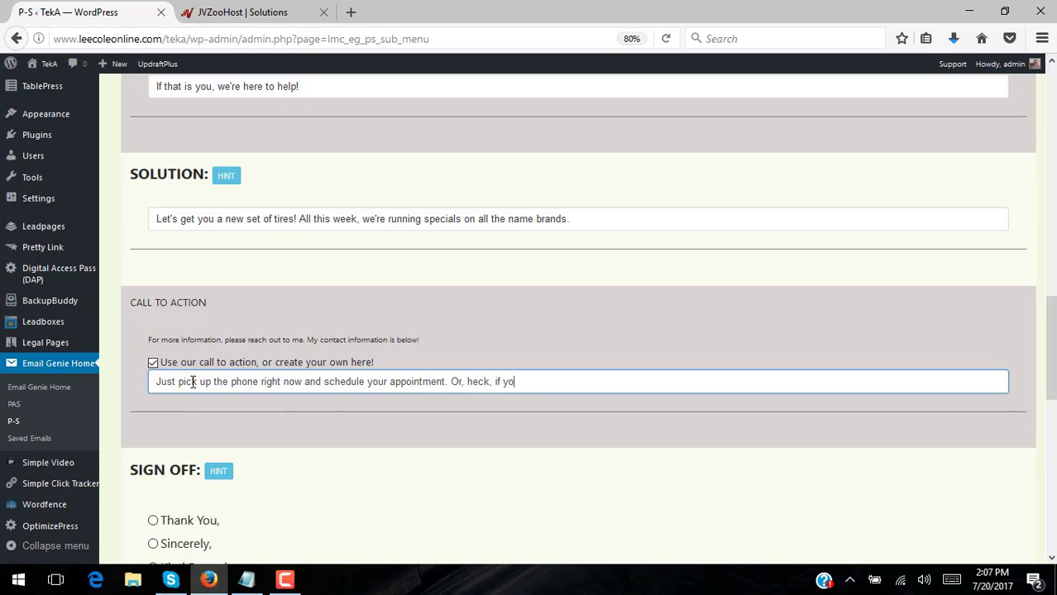
pyautogui.write("u're in the area, just drop by!")
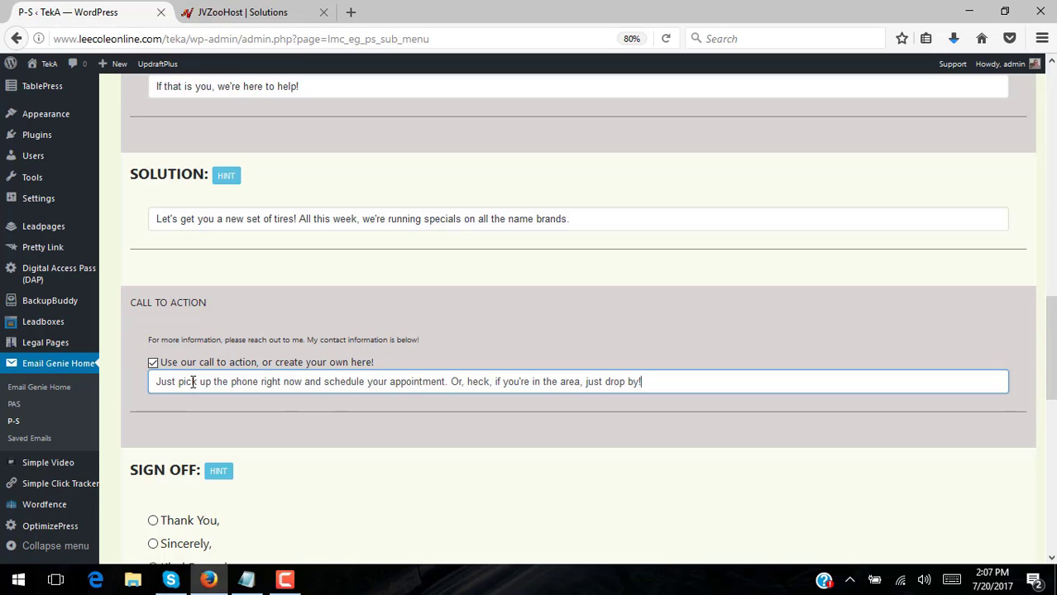
# Select 'Thank You,' as the sign-off and scroll on to Contact Information
pyautogui.scroll(-3, 273, 451)
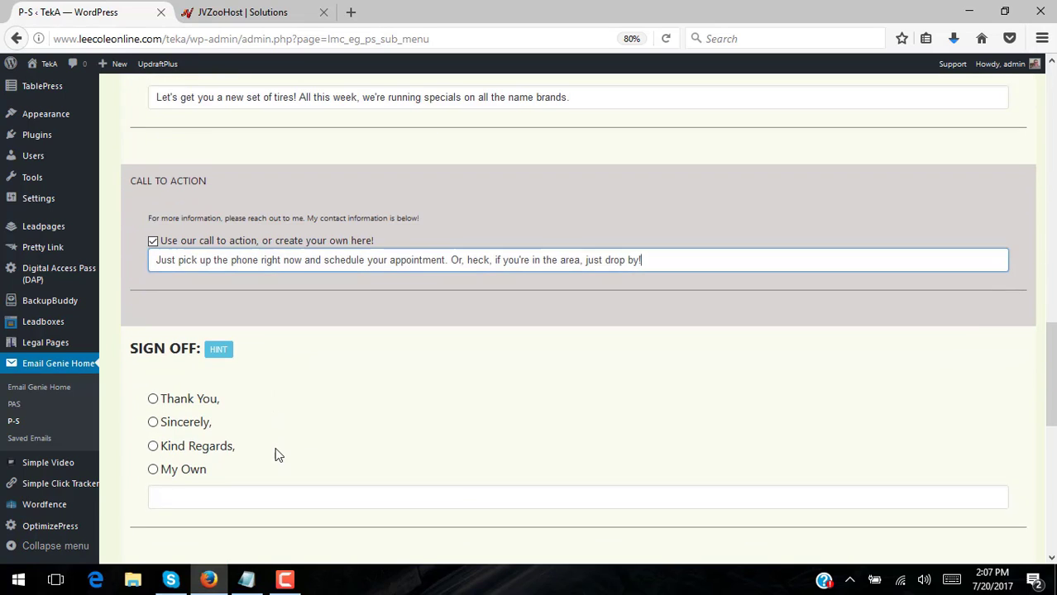
pyautogui.click(153, 382)
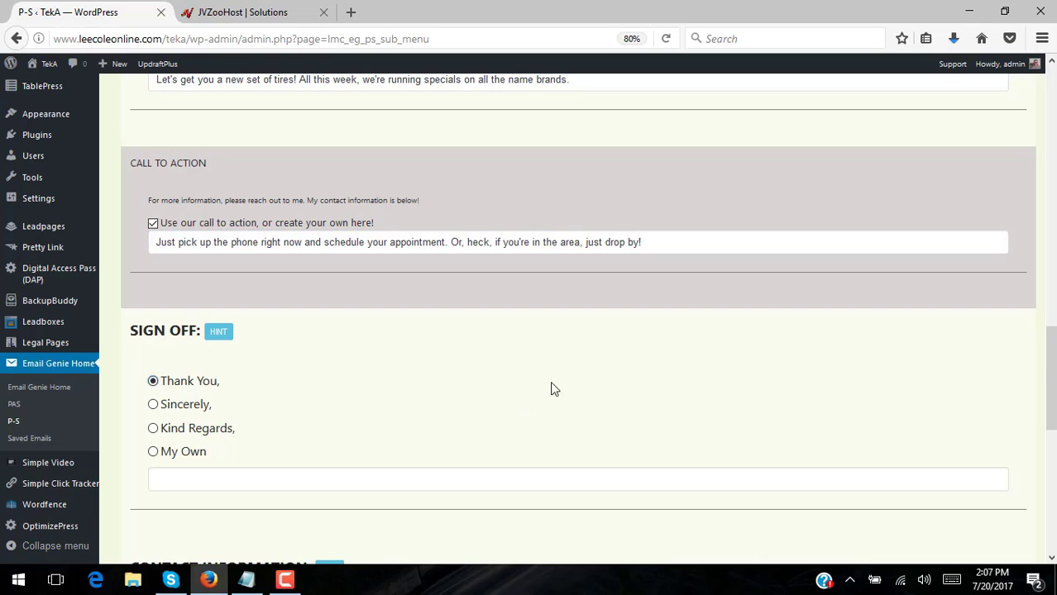
pyautogui.scroll(-5, 554, 389)
pyautogui.scroll(-3, 553, 394)
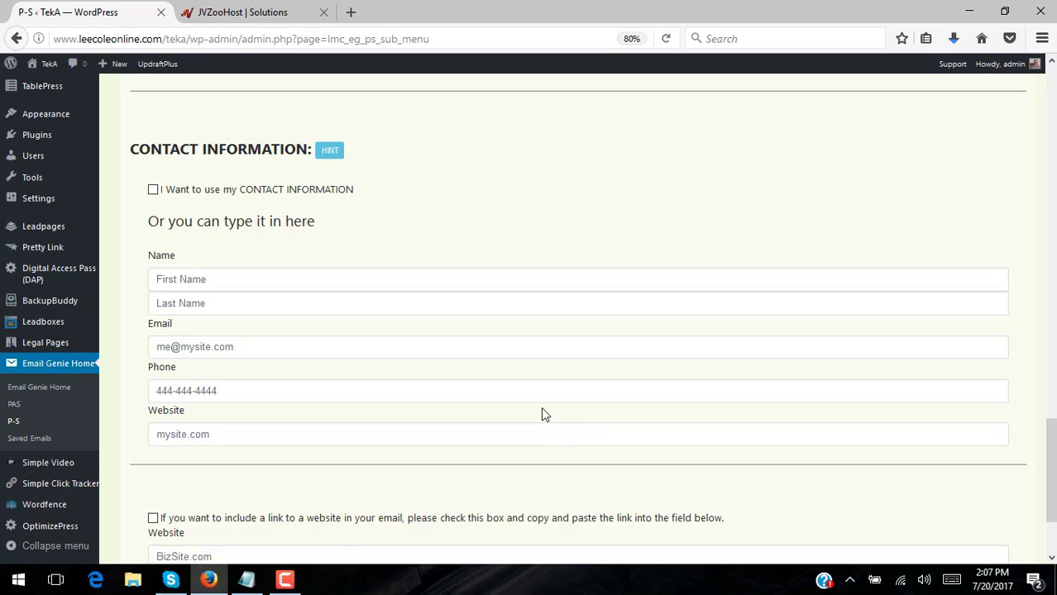
# Enter the tire shop's name and its contact e-mail address
pyautogui.click(375, 280)
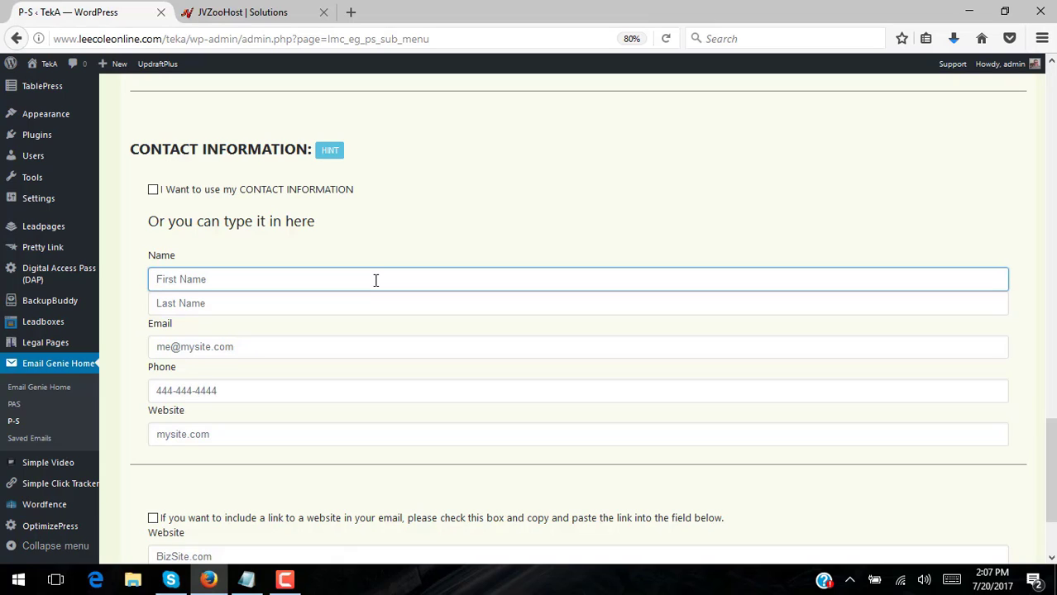
pyautogui.write("Tony's Tire Shot")
pyautogui.press('BackSpace')
pyautogui.write('p')
pyautogui.click(314, 348)
pyautogui.write('to')
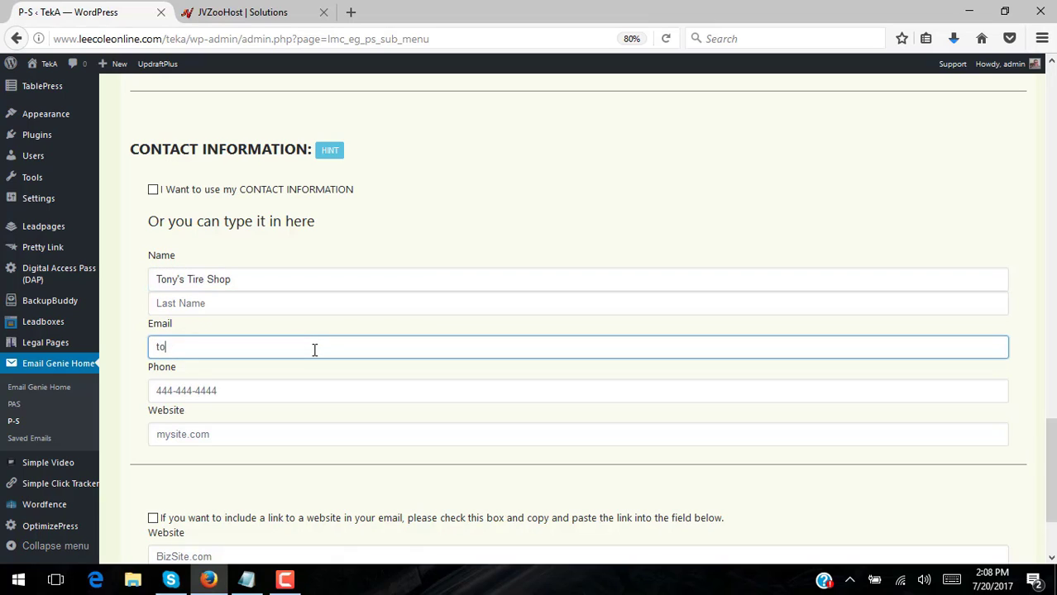
pyautogui.press('BackSpace')
pyautogui.press('BackSpace')
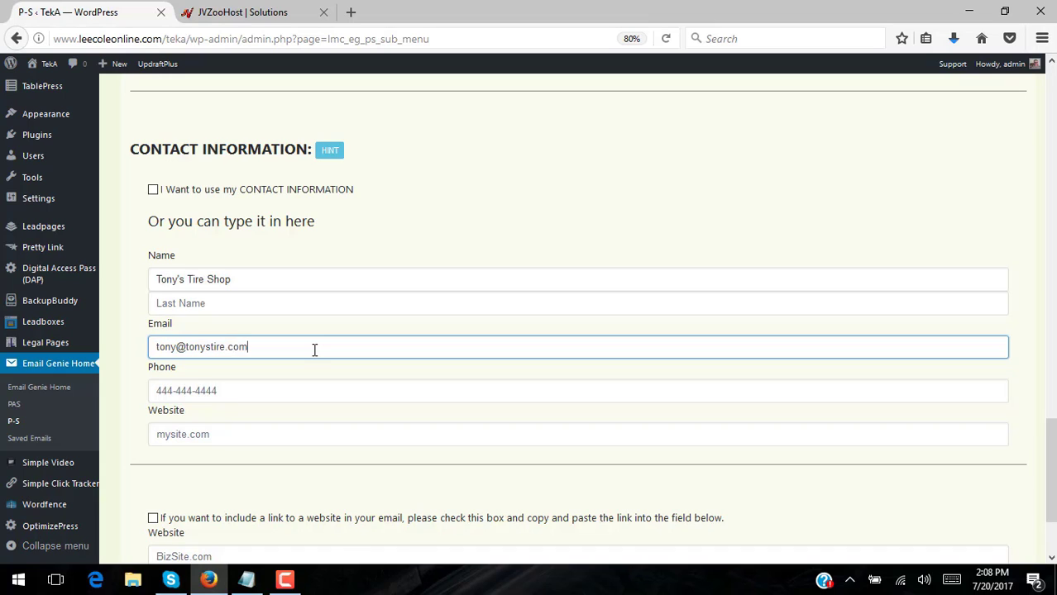
# Add the shop's phone number and website address
pyautogui.click(231, 391)
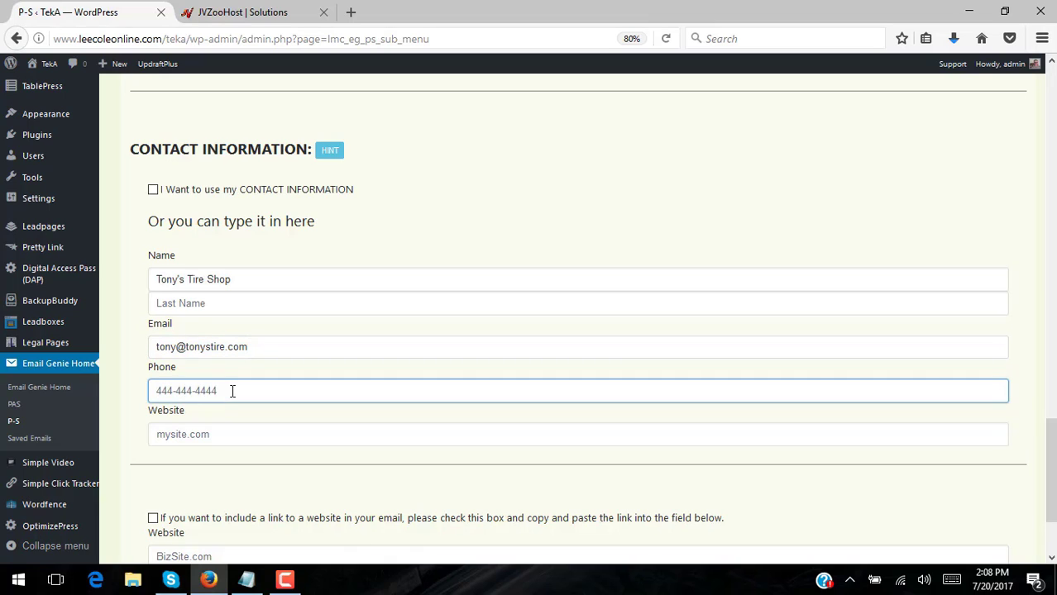
pyautogui.write('111-222')
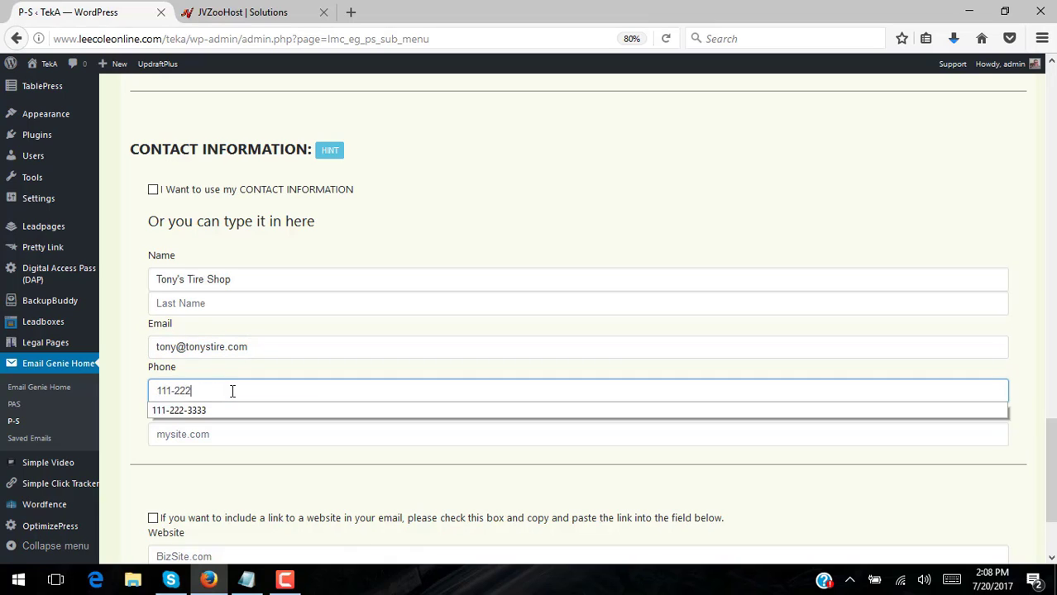
pyautogui.write('-3333')
pyautogui.click(254, 443)
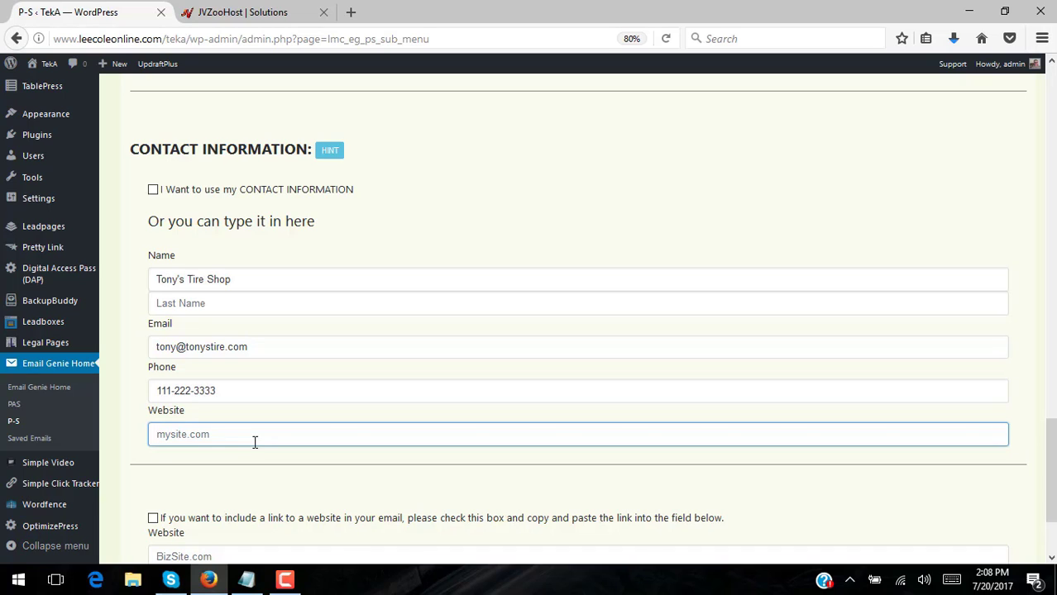
pyautogui.write('tonystire.com')
pyautogui.scroll(-3, 606, 442)
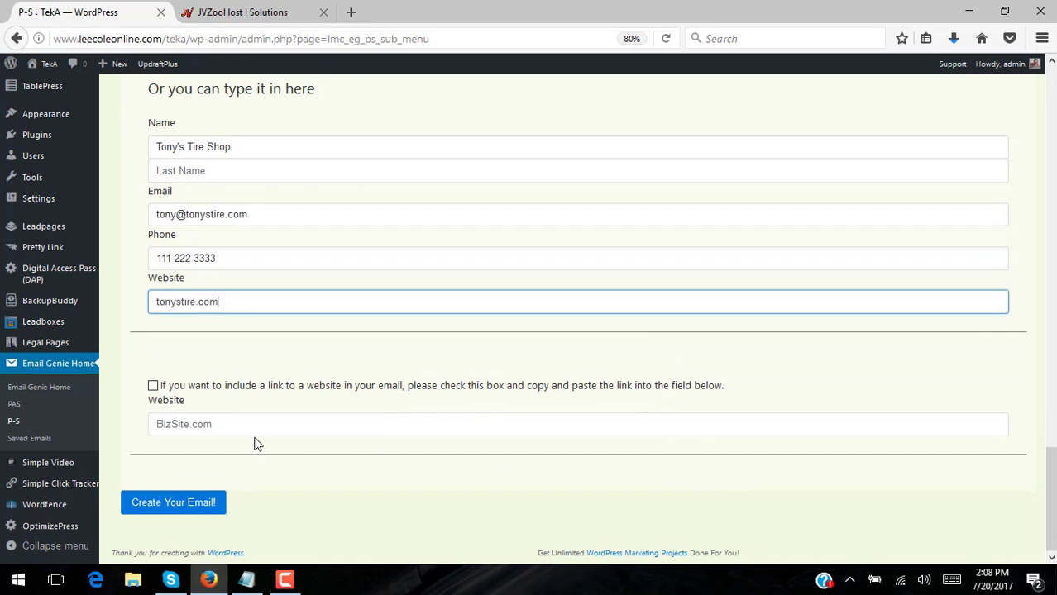
pyautogui.click(153, 386)
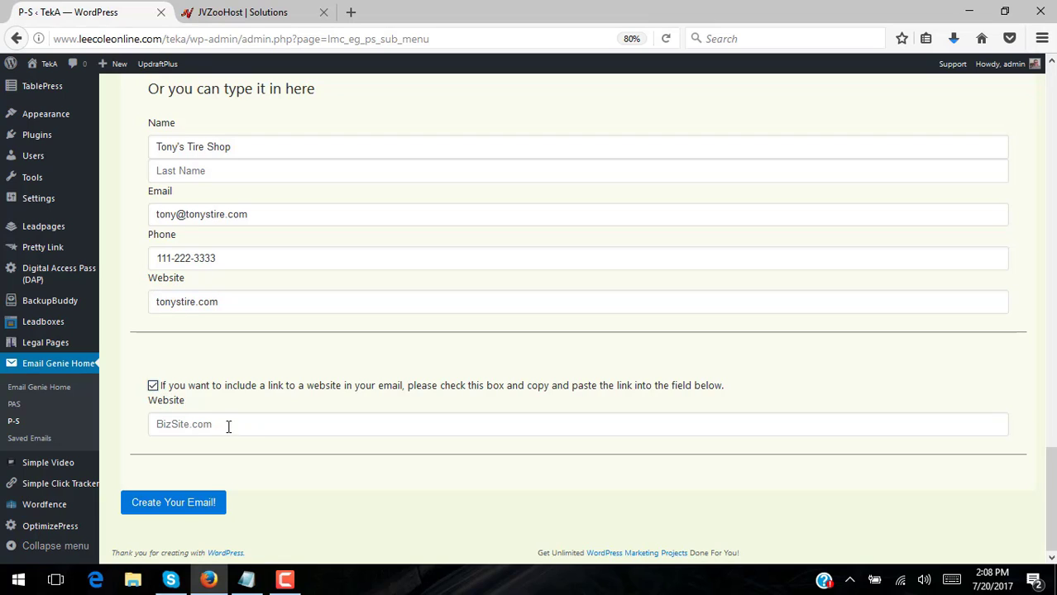
pyautogui.click(230, 424)
pyautogui.write('ht')
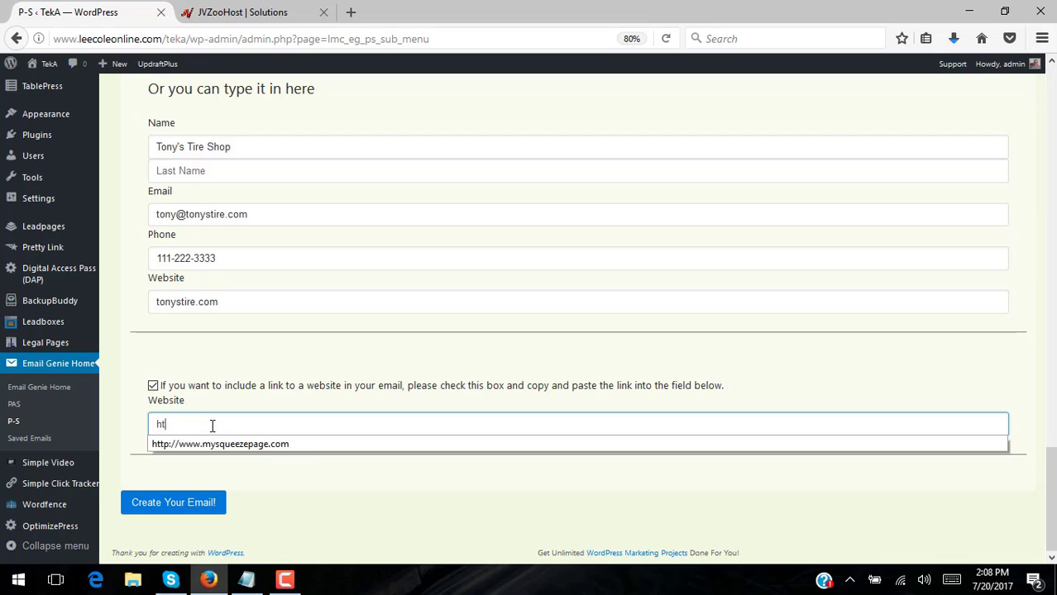
pyautogui.write('tp://tony')
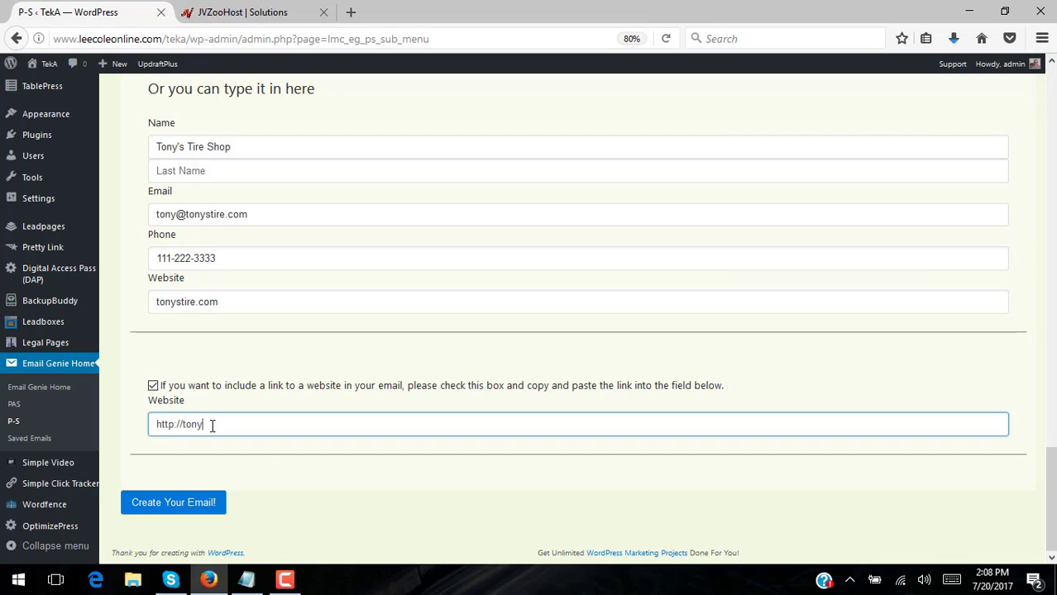
pyautogui.write('stirestore.com')
# Create the tire-sale email, review the generated text, then go to the Saved Emails page
pyautogui.click(153, 508)
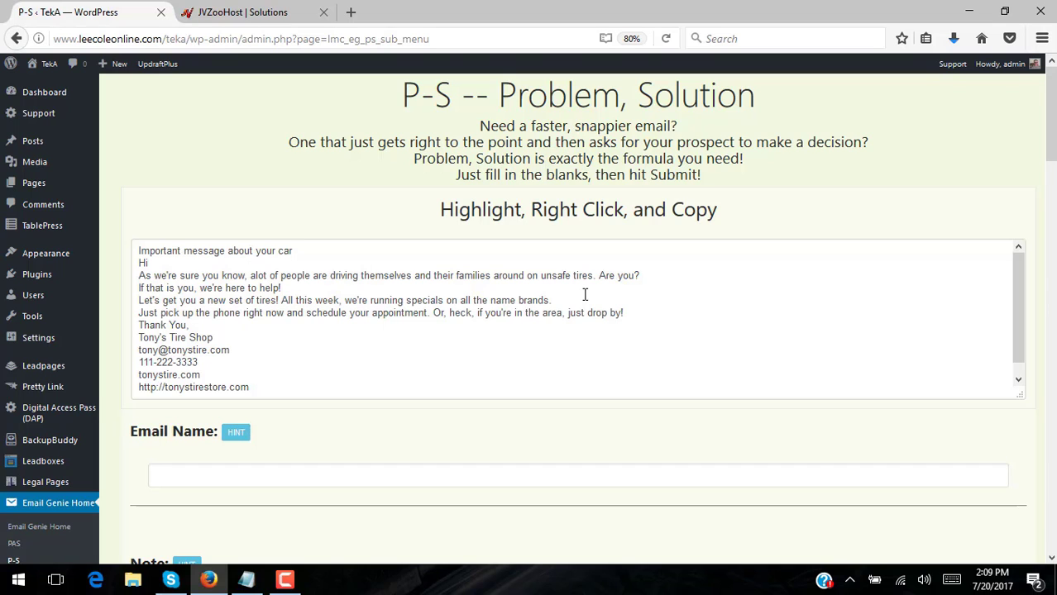
pyautogui.scroll(-1, 533, 311)
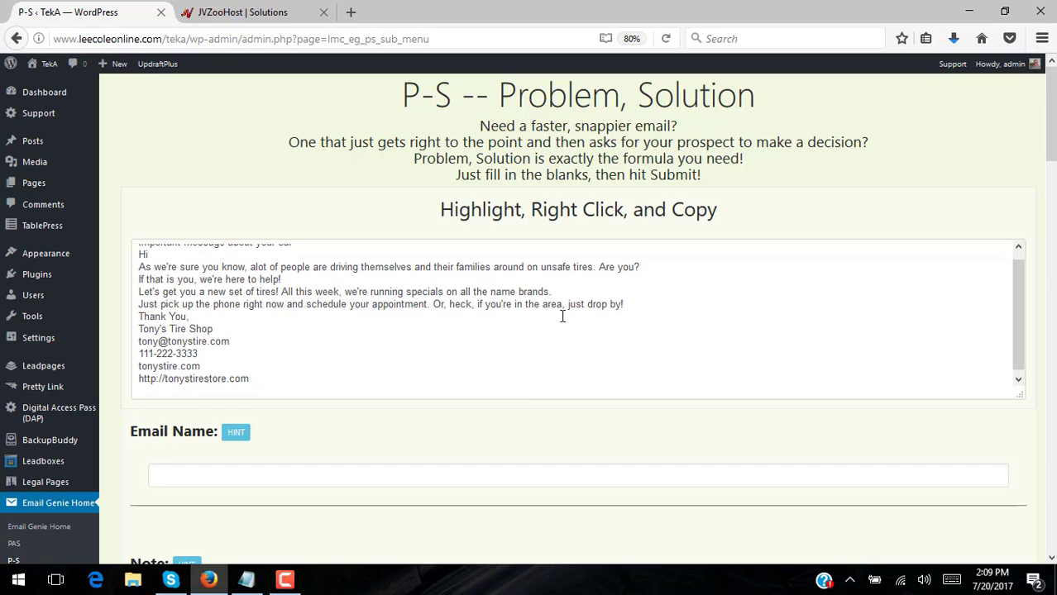
pyautogui.moveTo(1053, 134); pyautogui.dragTo(1053, 157)
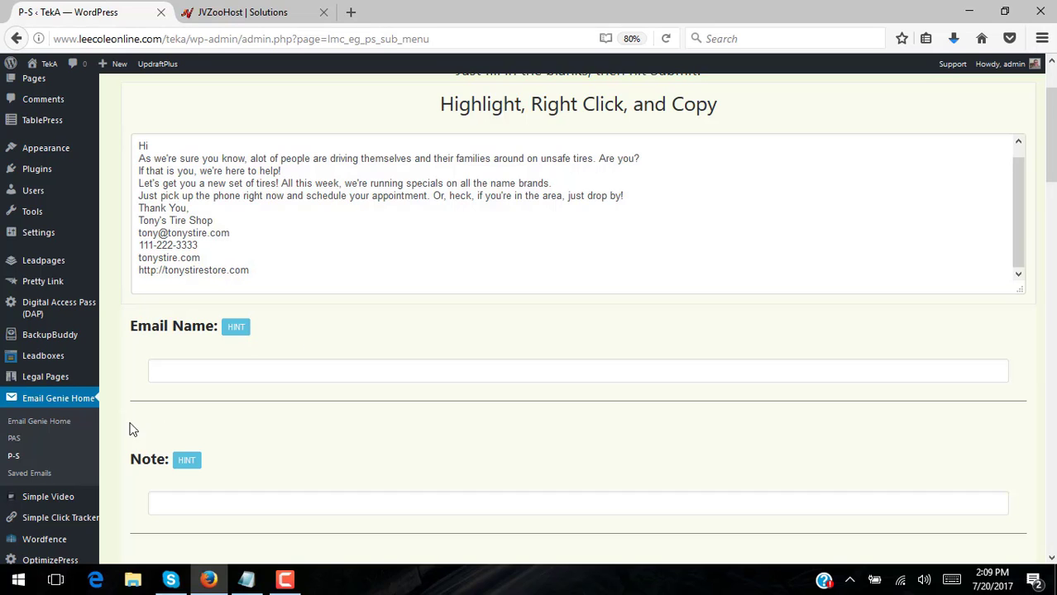
pyautogui.click(27, 475)
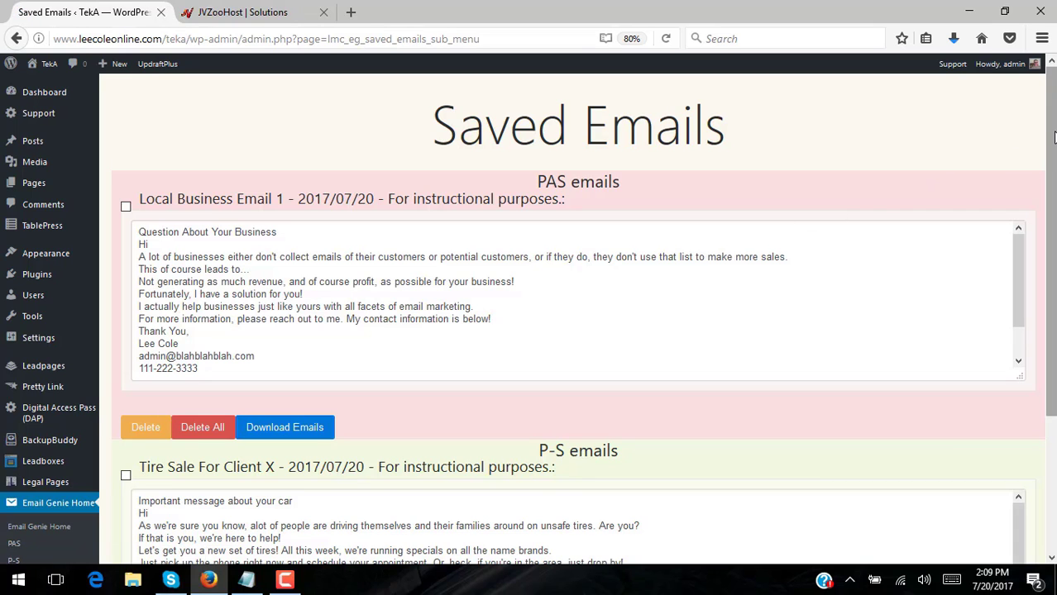
# Confirm 'Tire Sale For Client X' is under P-S emails, then tick Local Business Email 1
pyautogui.moveTo(1053, 137); pyautogui.dragTo(1048, 233)
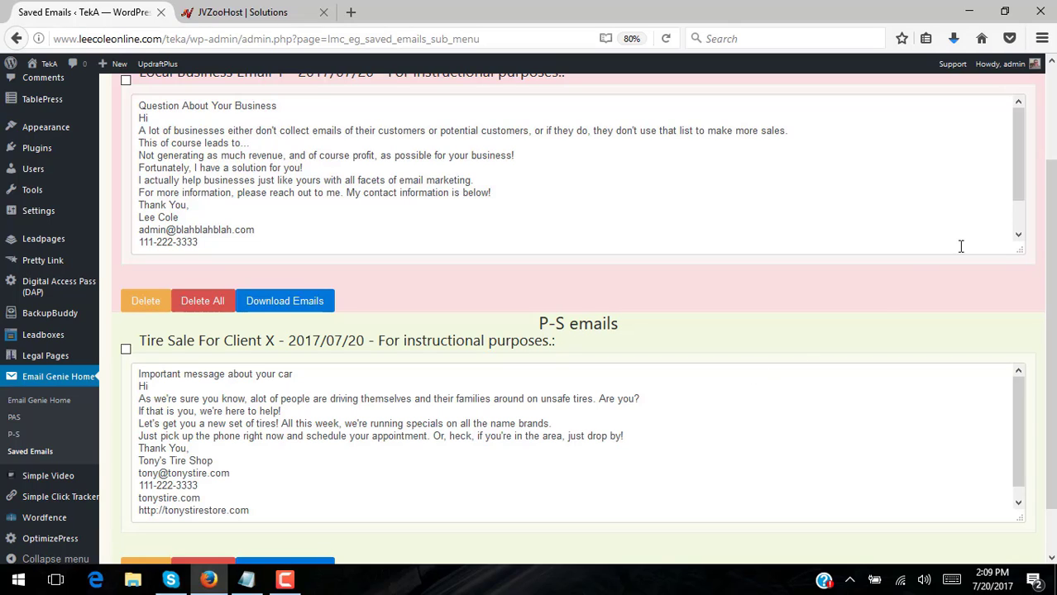
pyautogui.moveTo(1051, 213); pyautogui.dragTo(1053, 257)
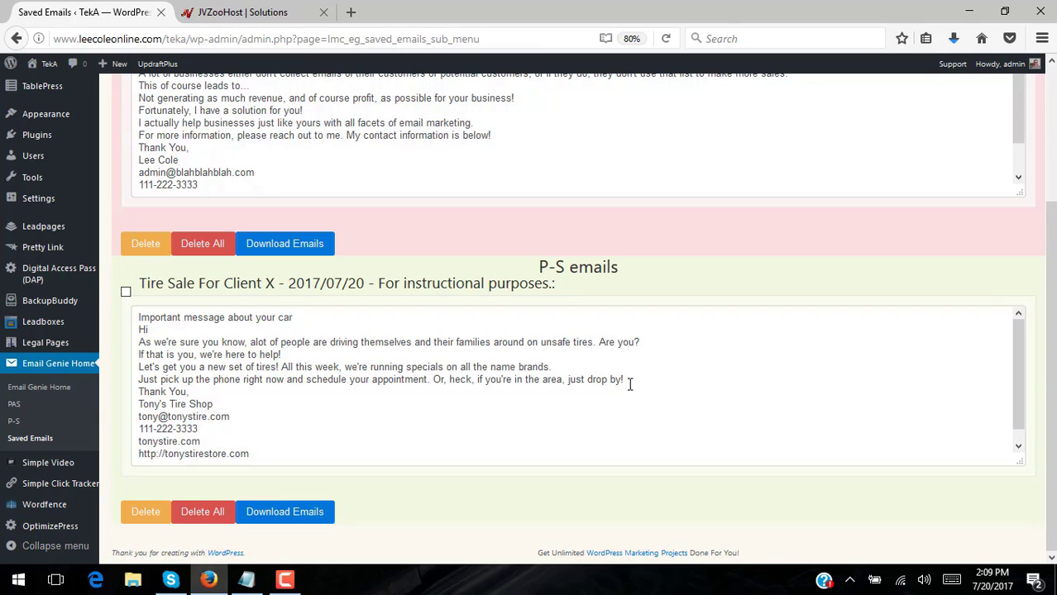
pyautogui.scroll(3, 629, 384)
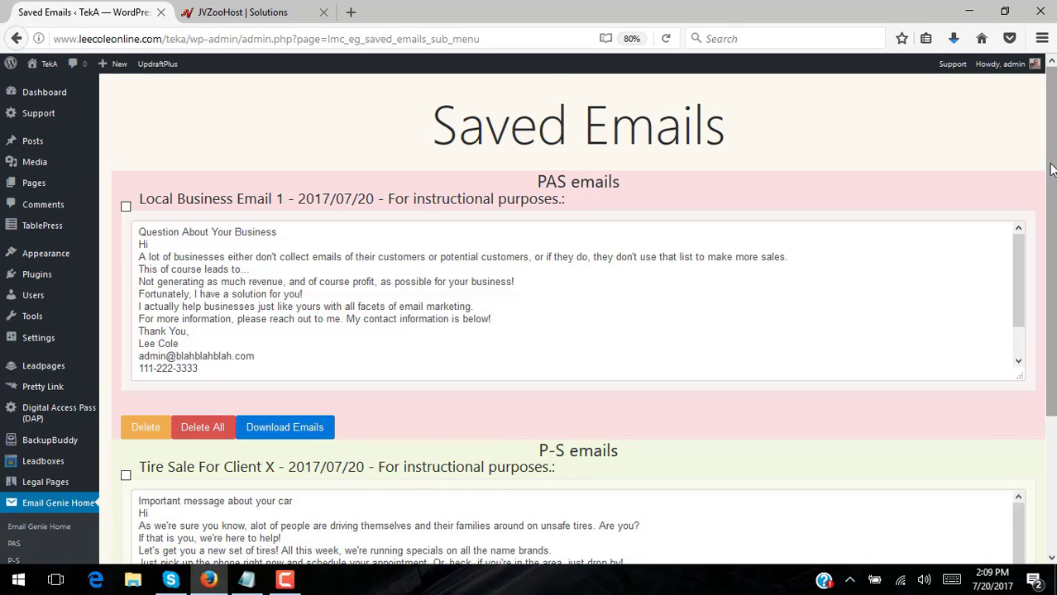
pyautogui.moveTo(1052, 170); pyautogui.dragTo(1050, 367)
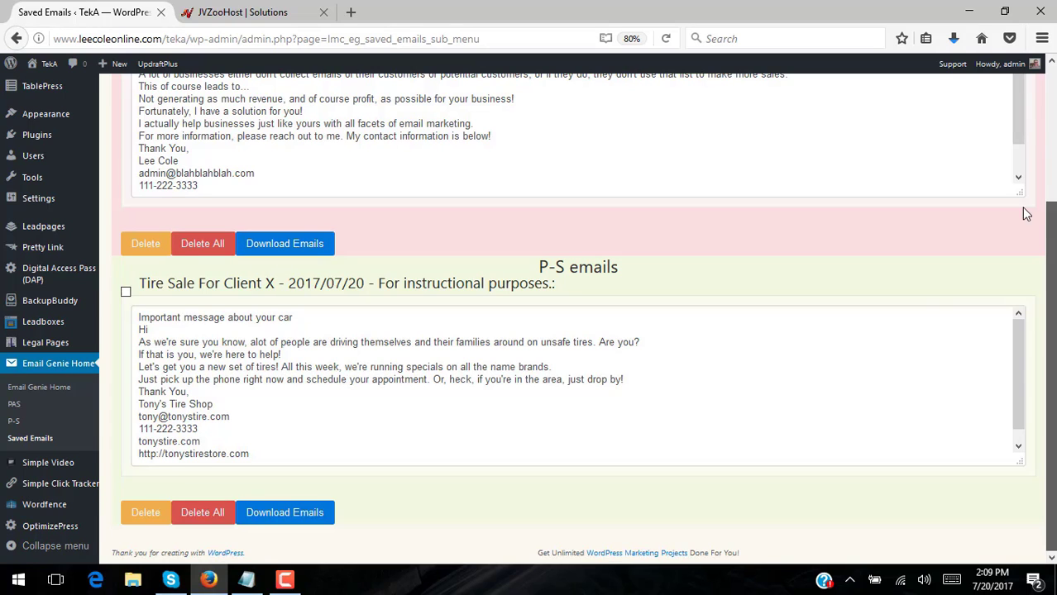
pyautogui.scroll(4, 1024, 212)
pyautogui.click(125, 193)
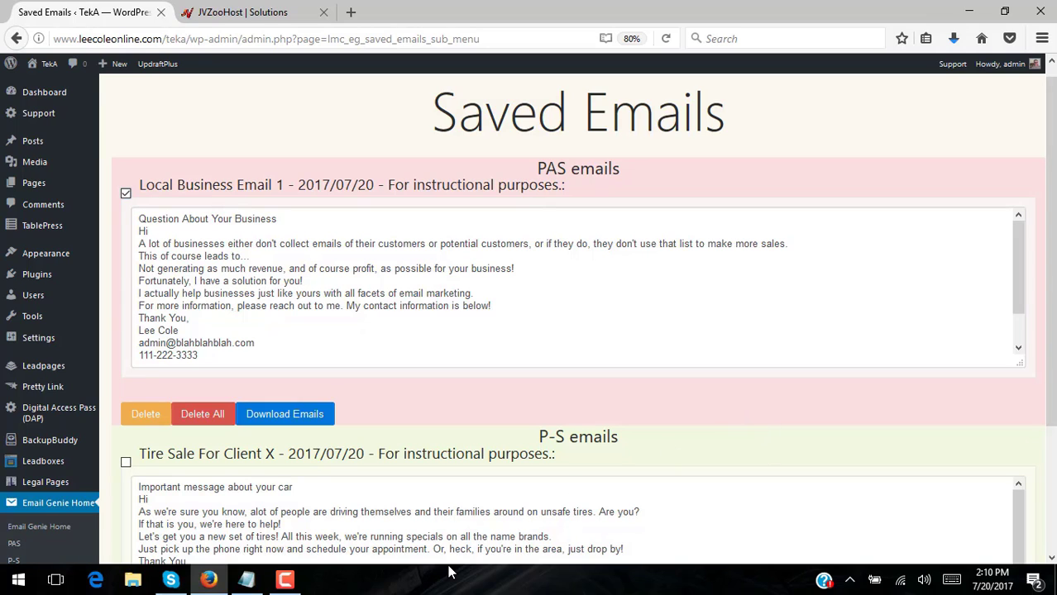
pyautogui.moveTo(299, 585)
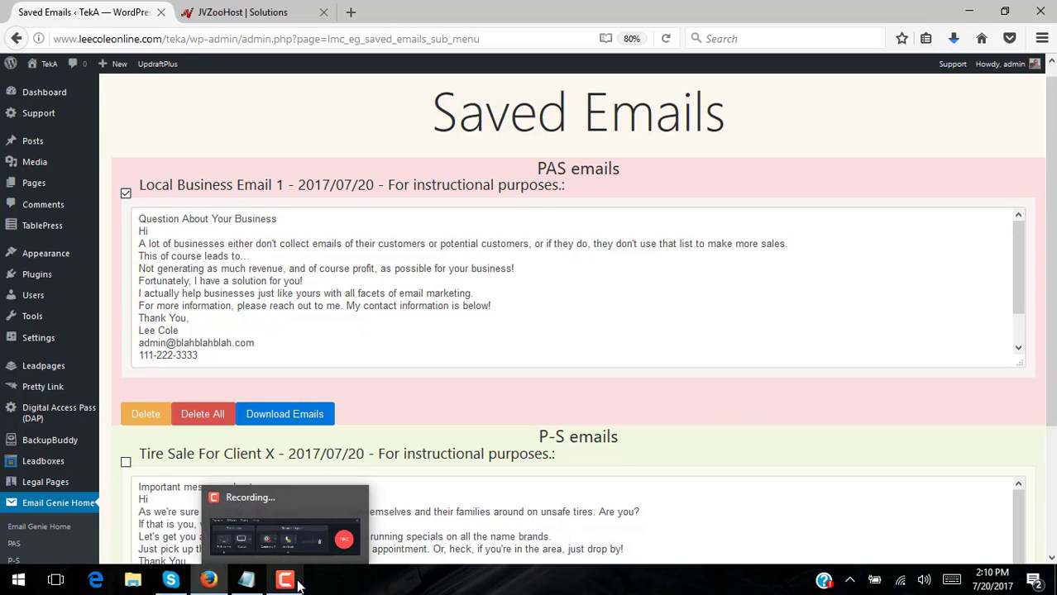